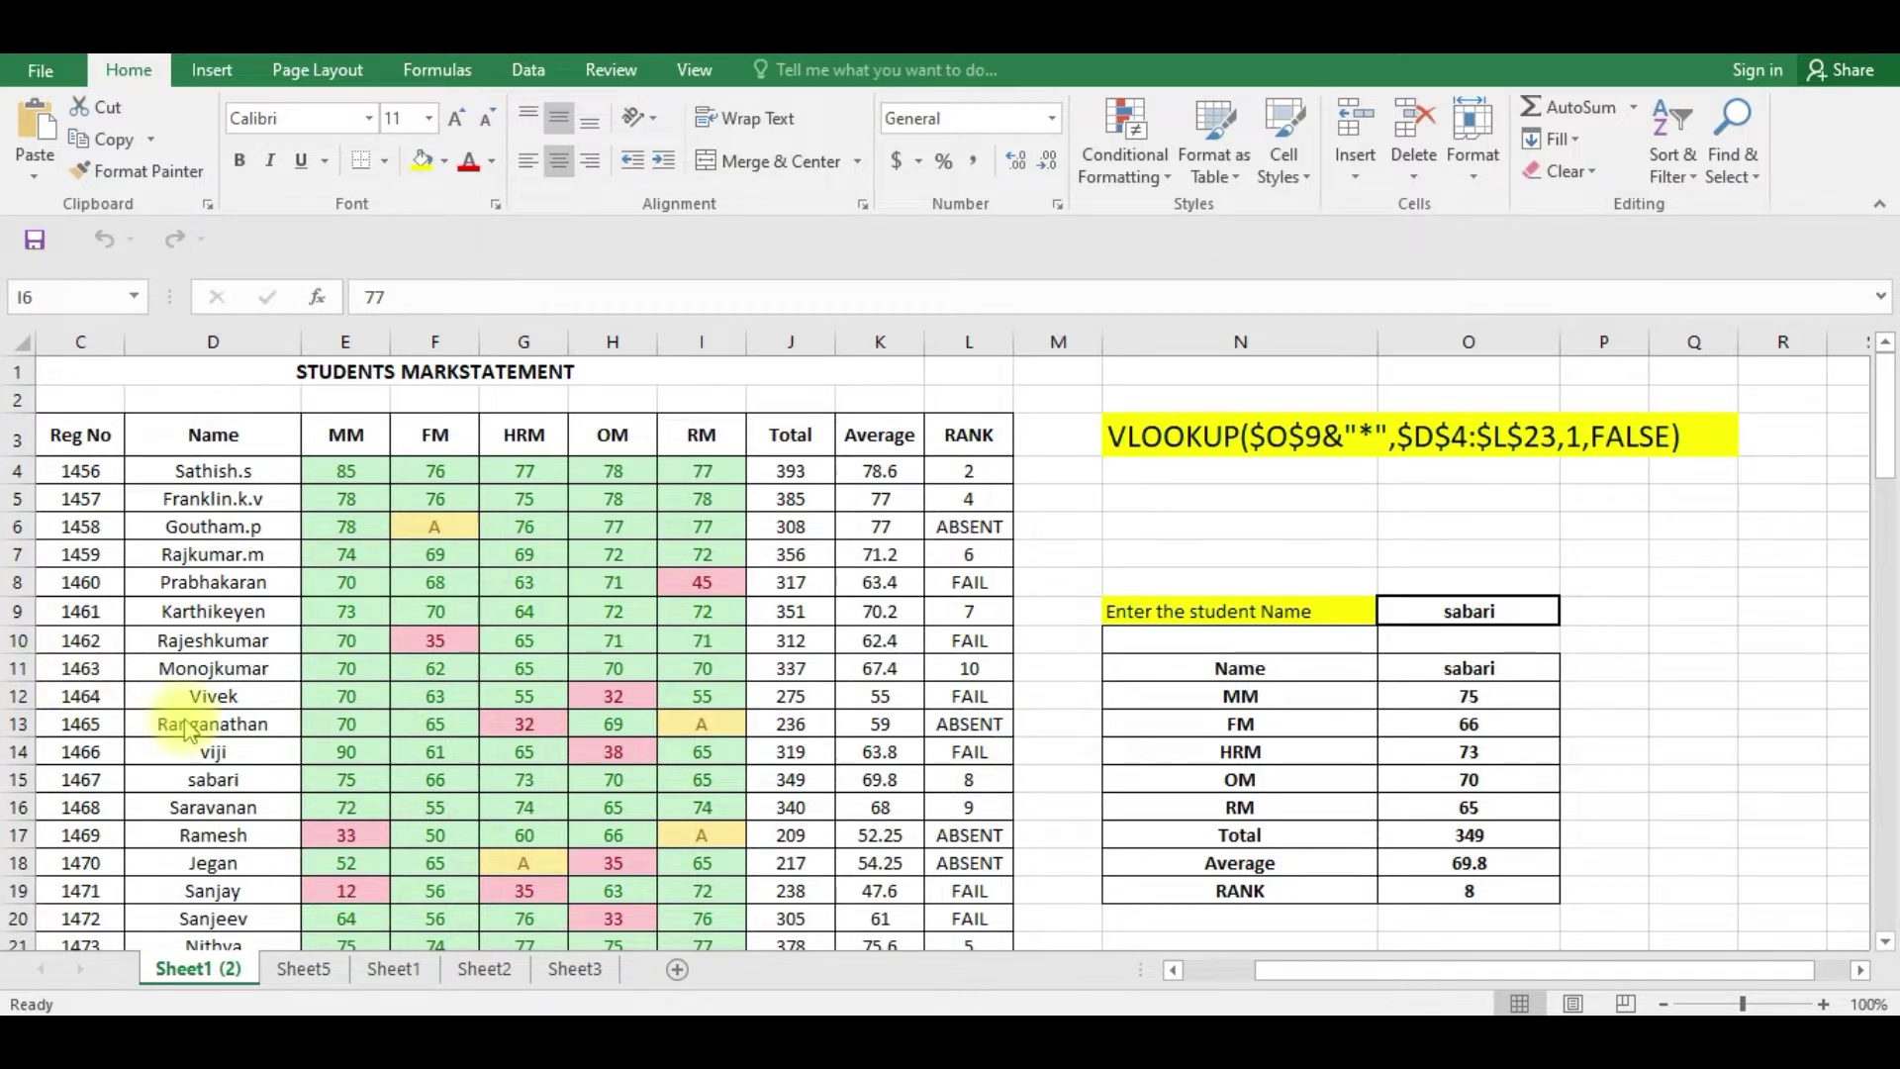
Step: Open Excel Options at the Quick Access Toolbar page with All Commands listed
{"action": "scroll", "coordinate": [218, 717], "scroll_direction": "down", "scroll_amount": 5}
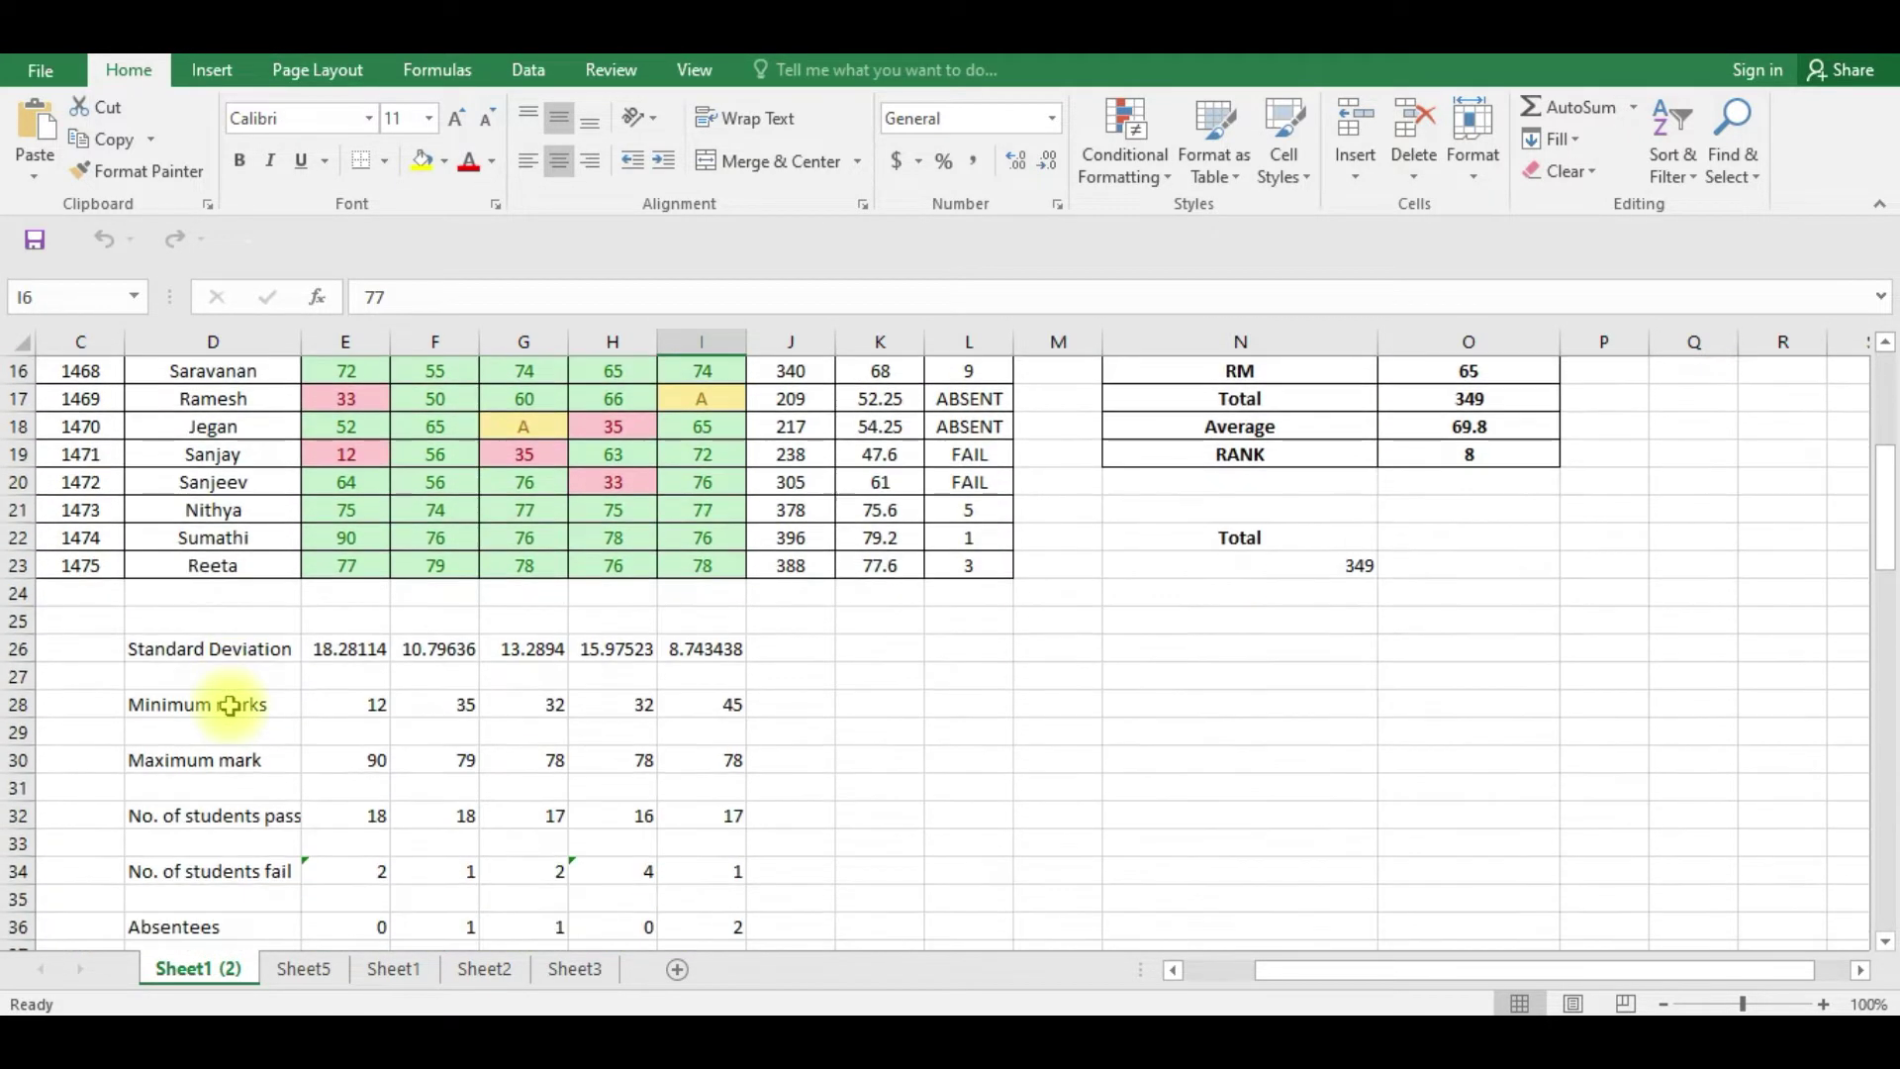
{"action": "scroll", "coordinate": [213, 737], "scroll_direction": "up", "scroll_amount": 5}
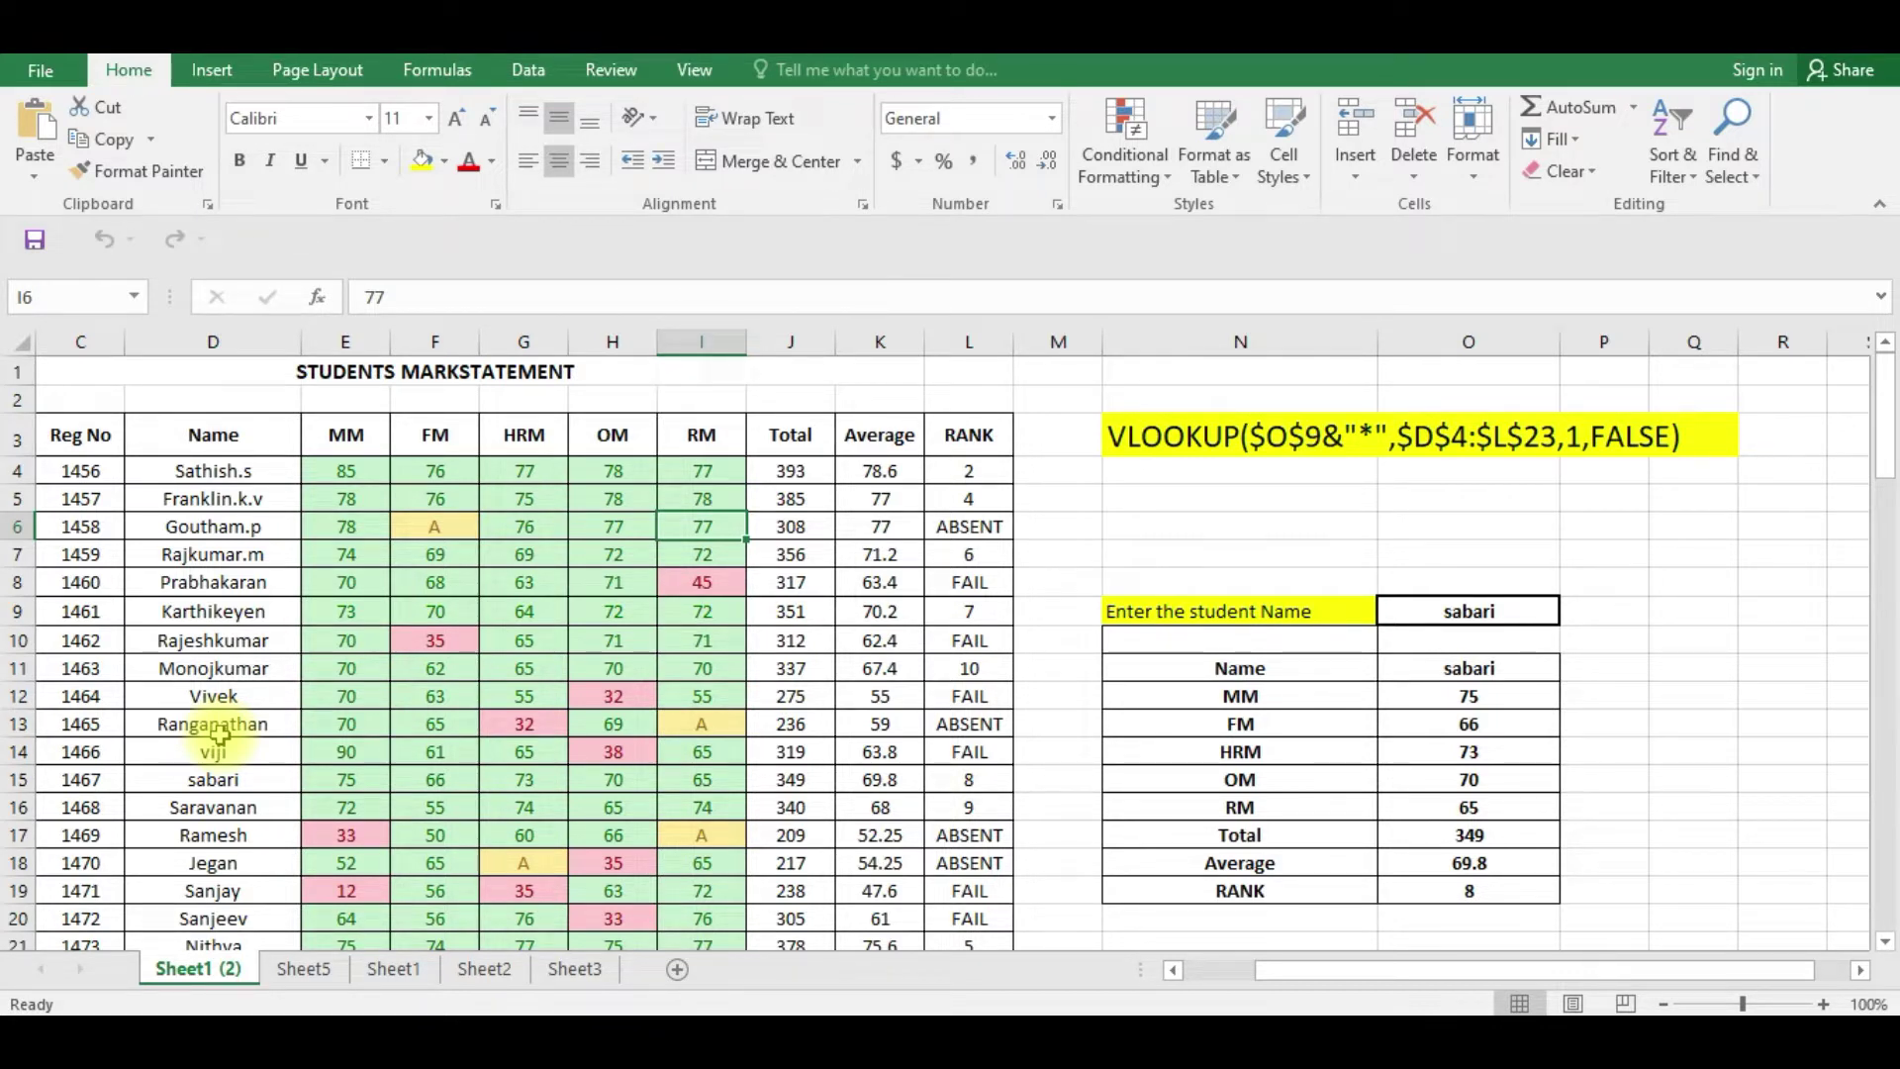
{"action": "left_click", "coordinate": [44, 71]}
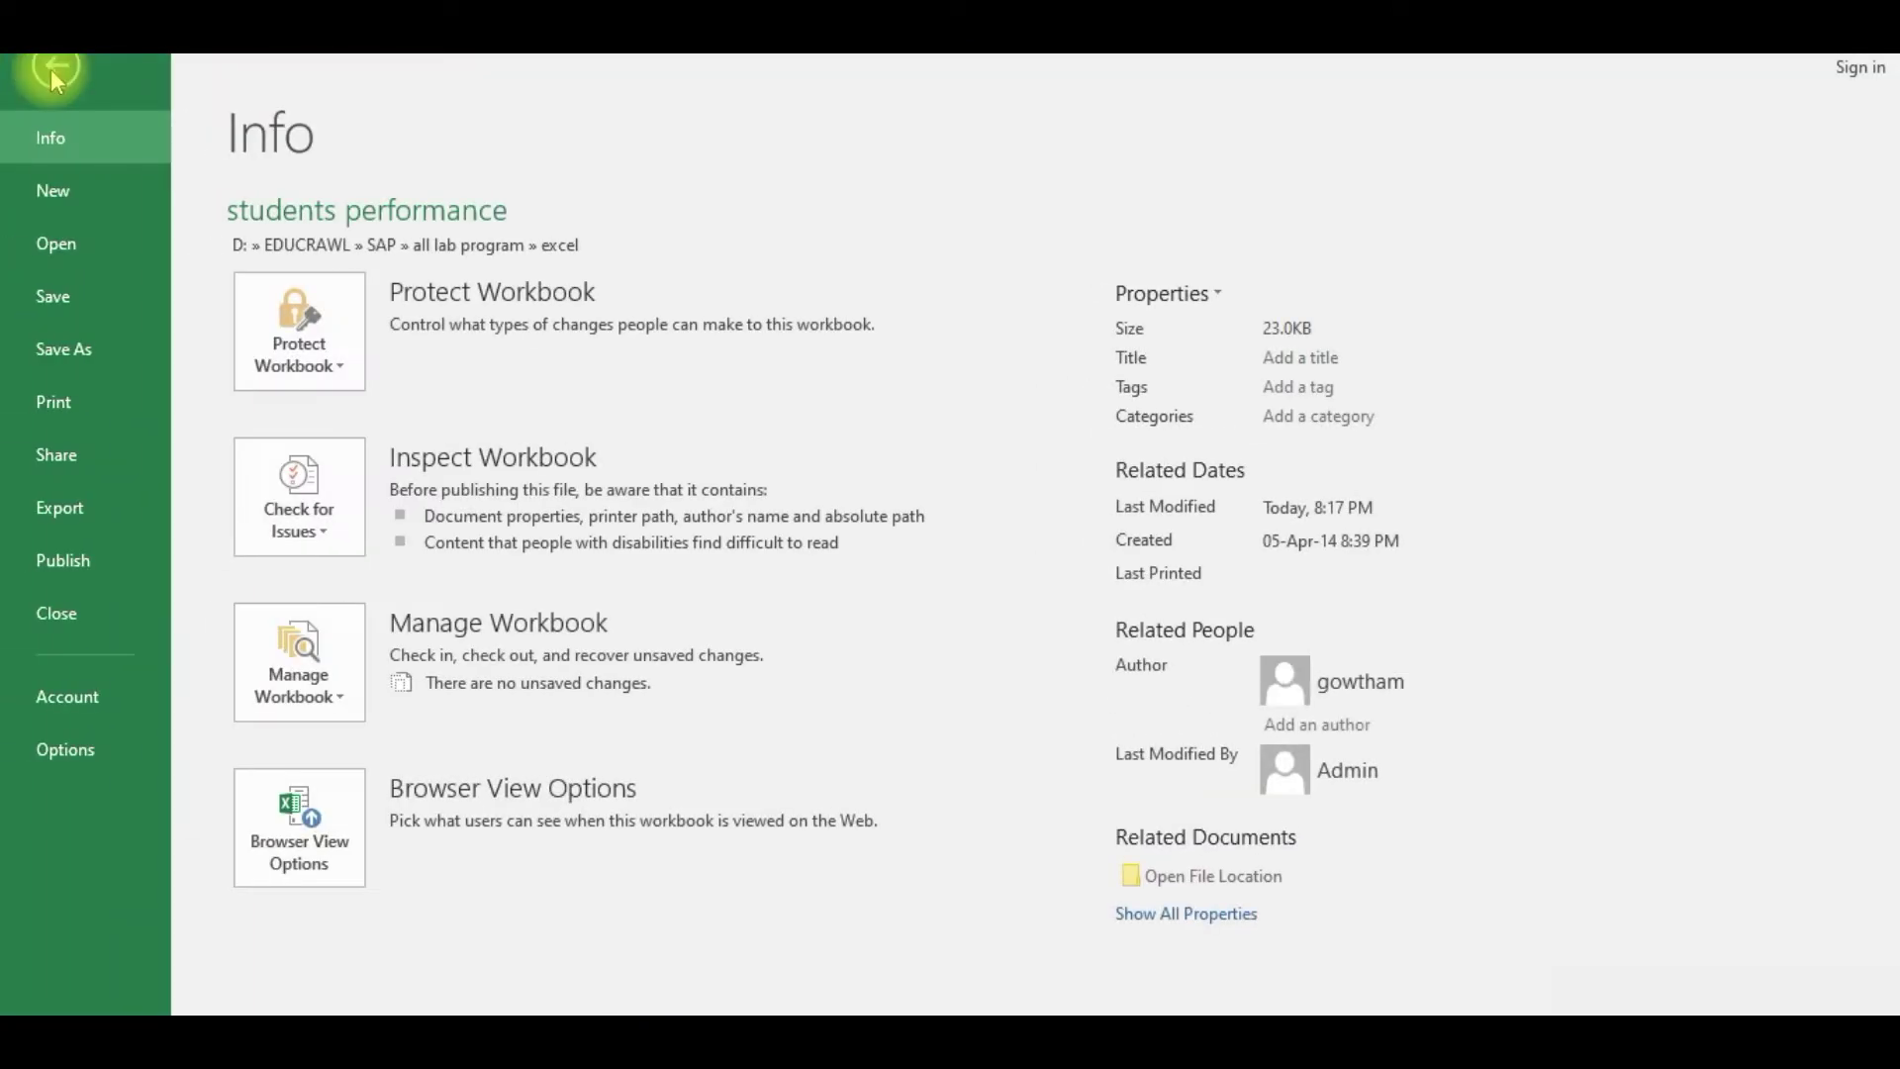
{"action": "left_click", "coordinate": [63, 750]}
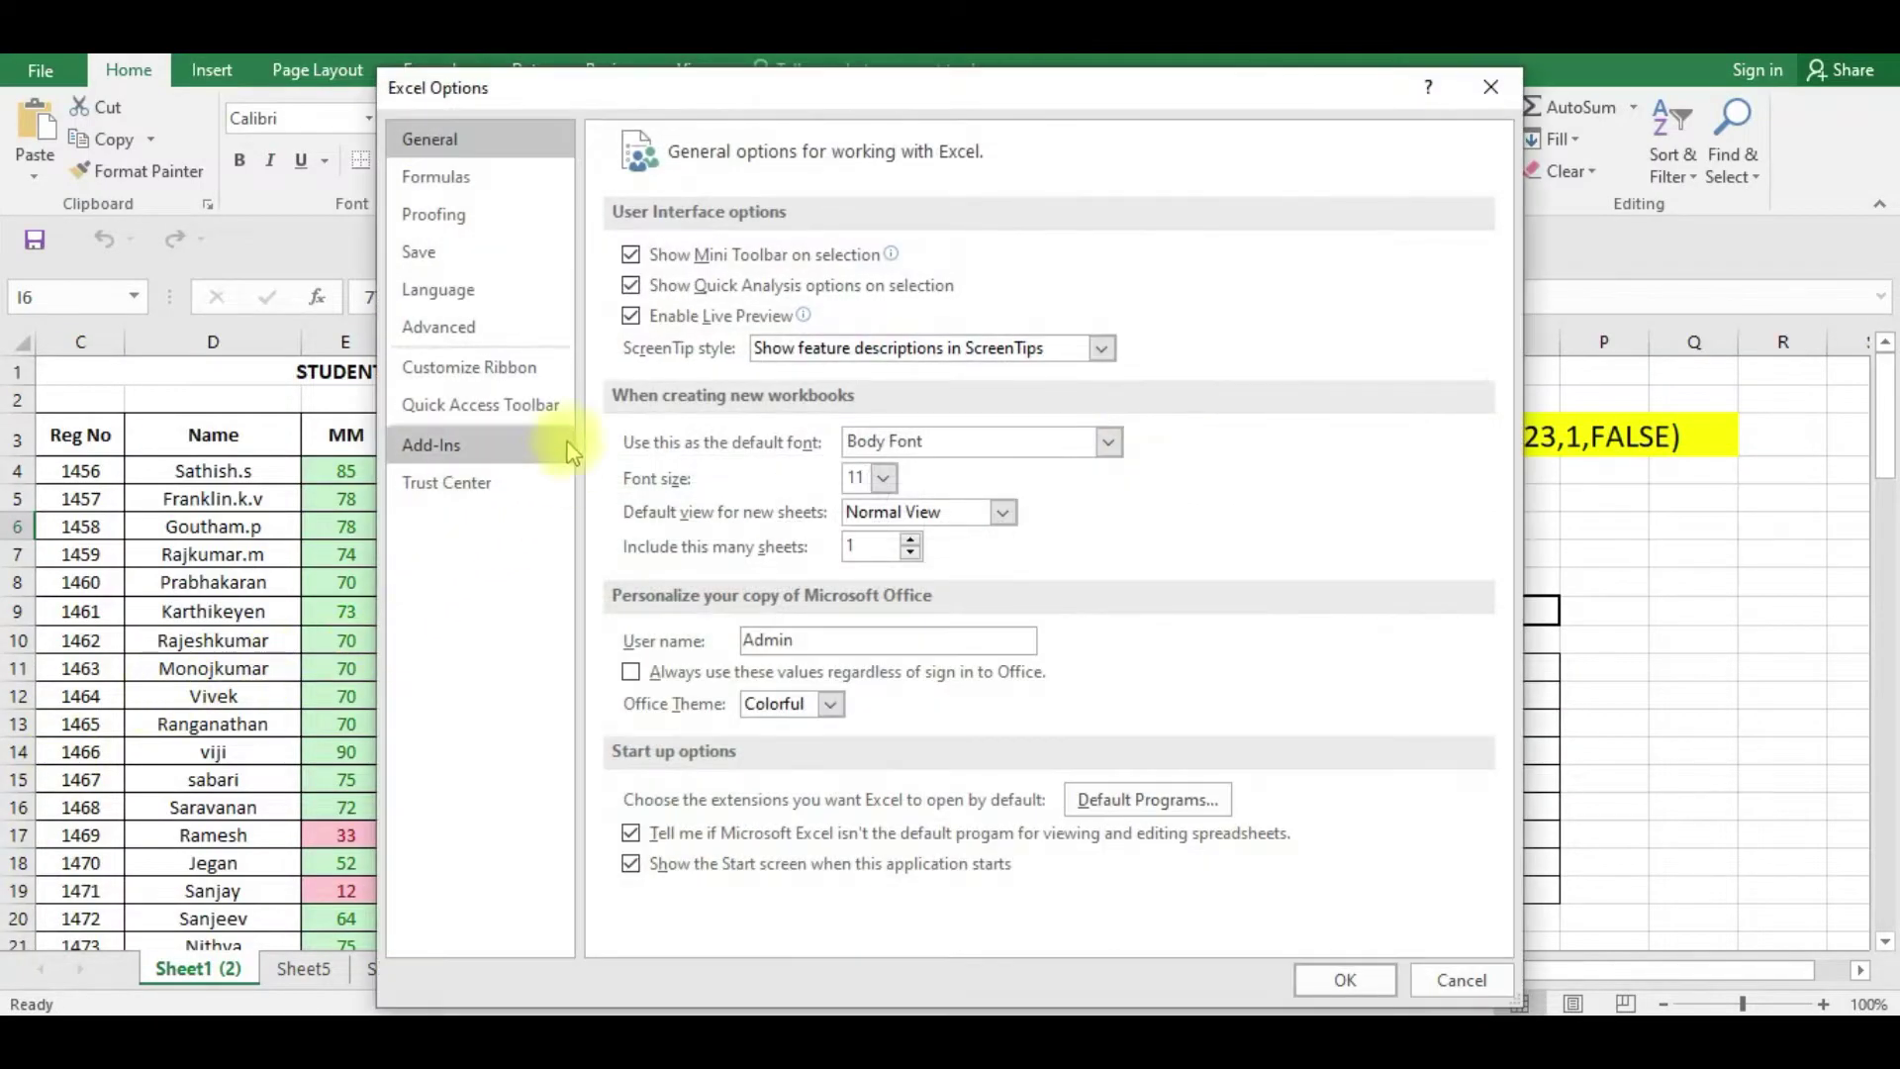
{"action": "left_click", "coordinate": [504, 407]}
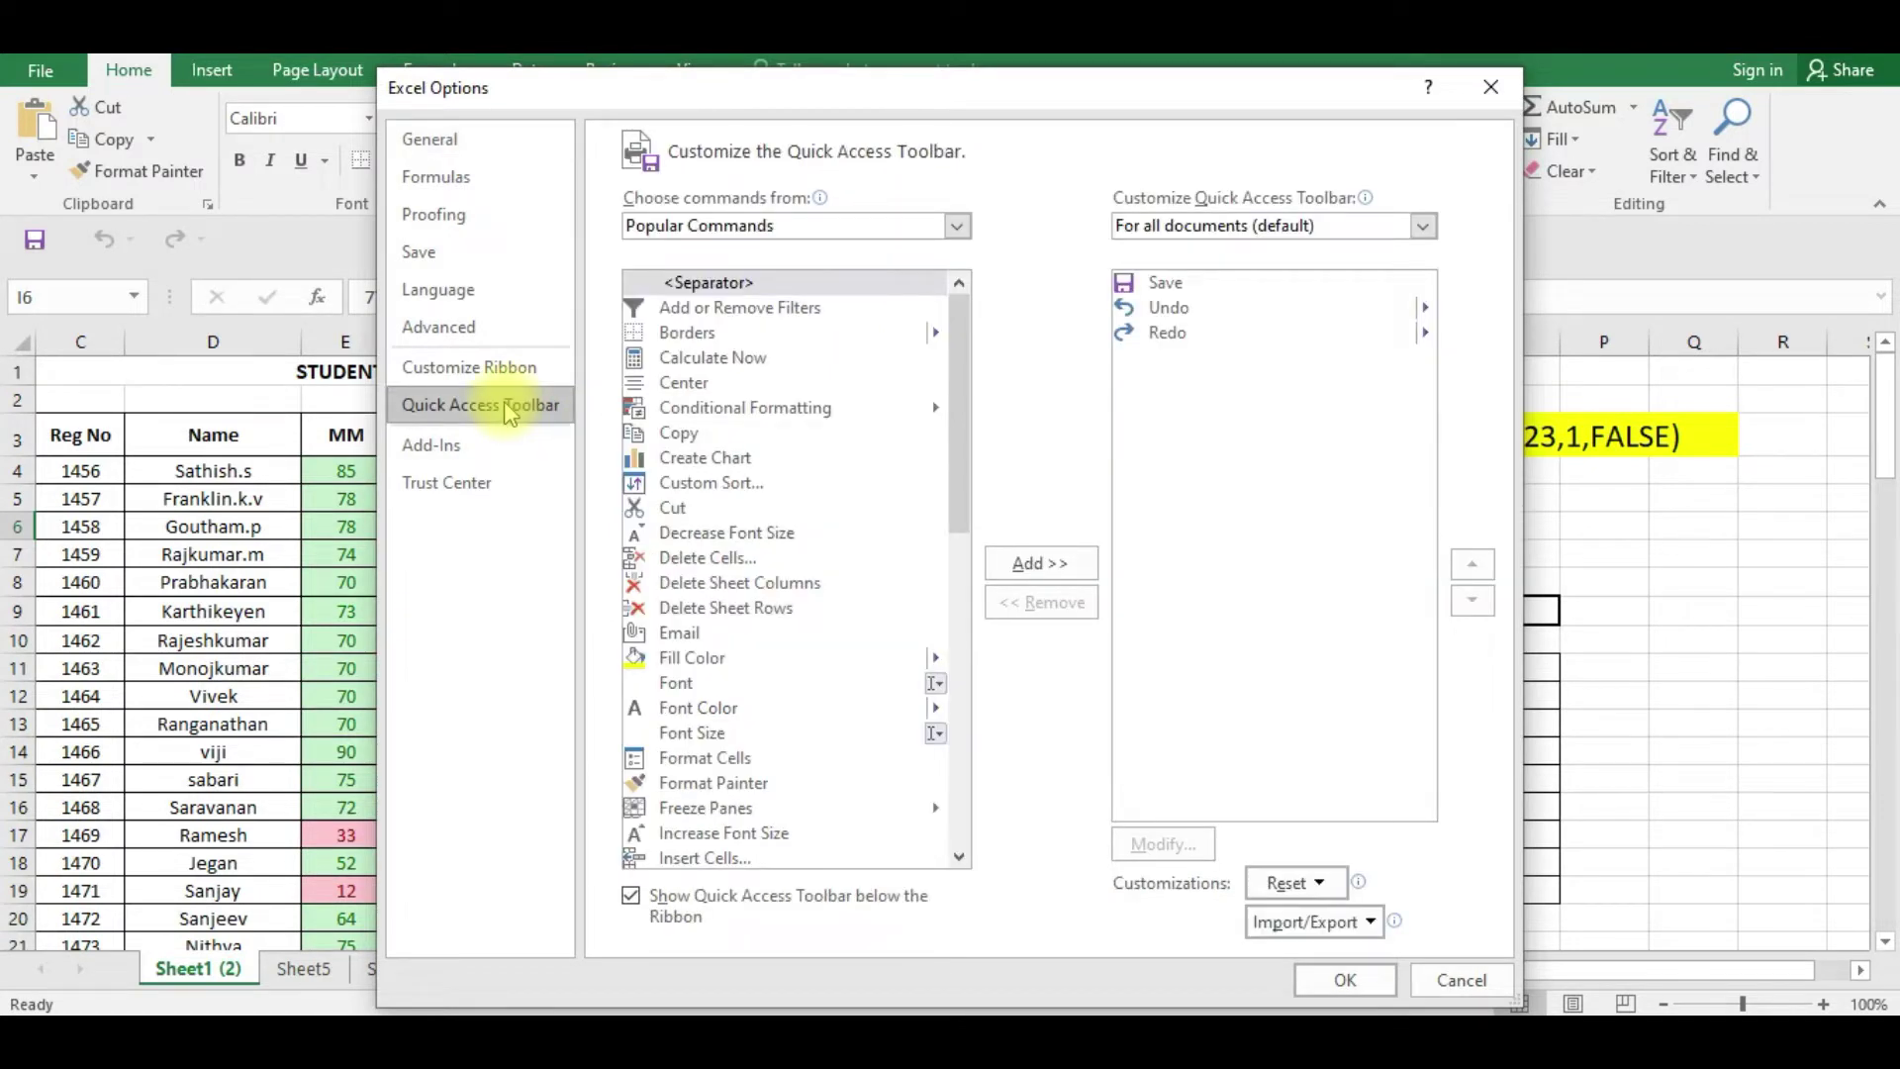
{"action": "left_click", "coordinate": [791, 227]}
{"action": "left_click", "coordinate": [705, 307]}
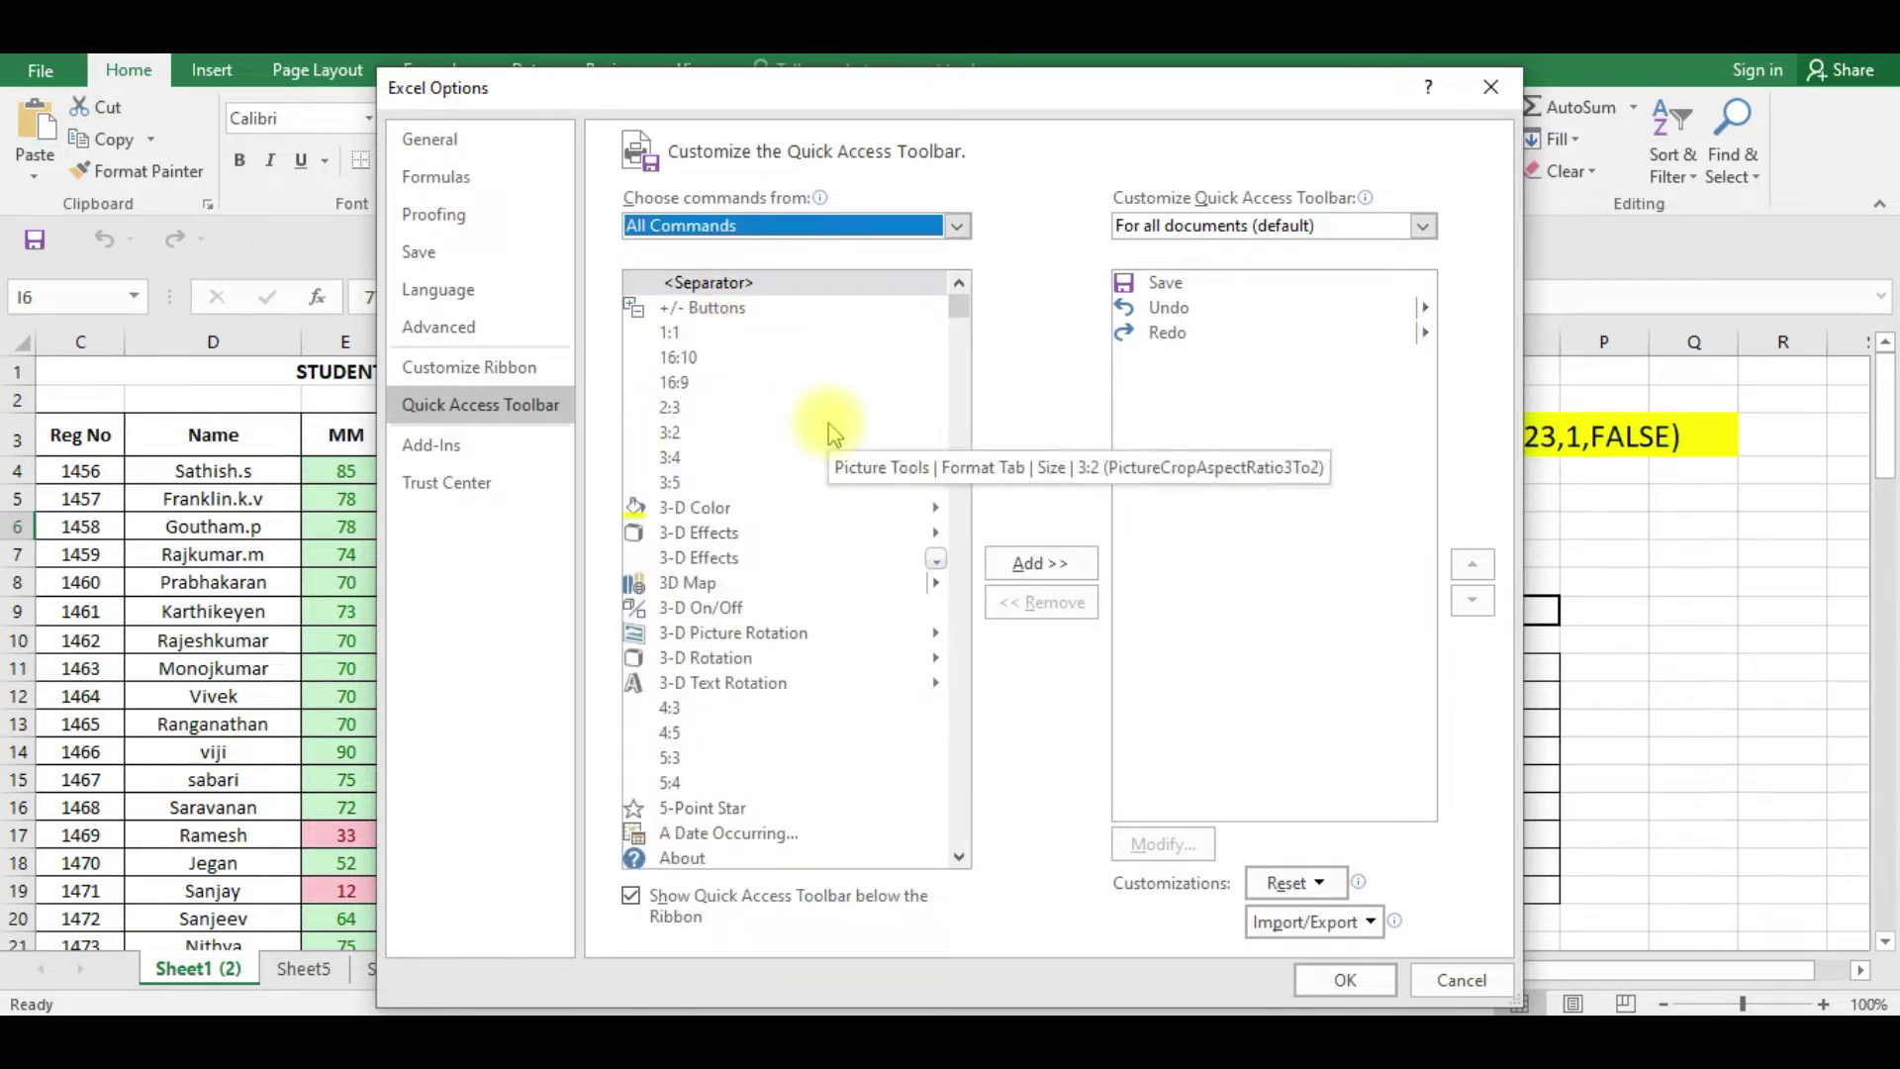
Step: Find the Form command, add it to the Quick Access Toolbar, and confirm with OK
{"action": "scroll", "coordinate": [831, 432], "scroll_direction": "down", "scroll_amount": 9}
{"action": "scroll", "coordinate": [832, 433], "scroll_direction": "down", "scroll_amount": 20}
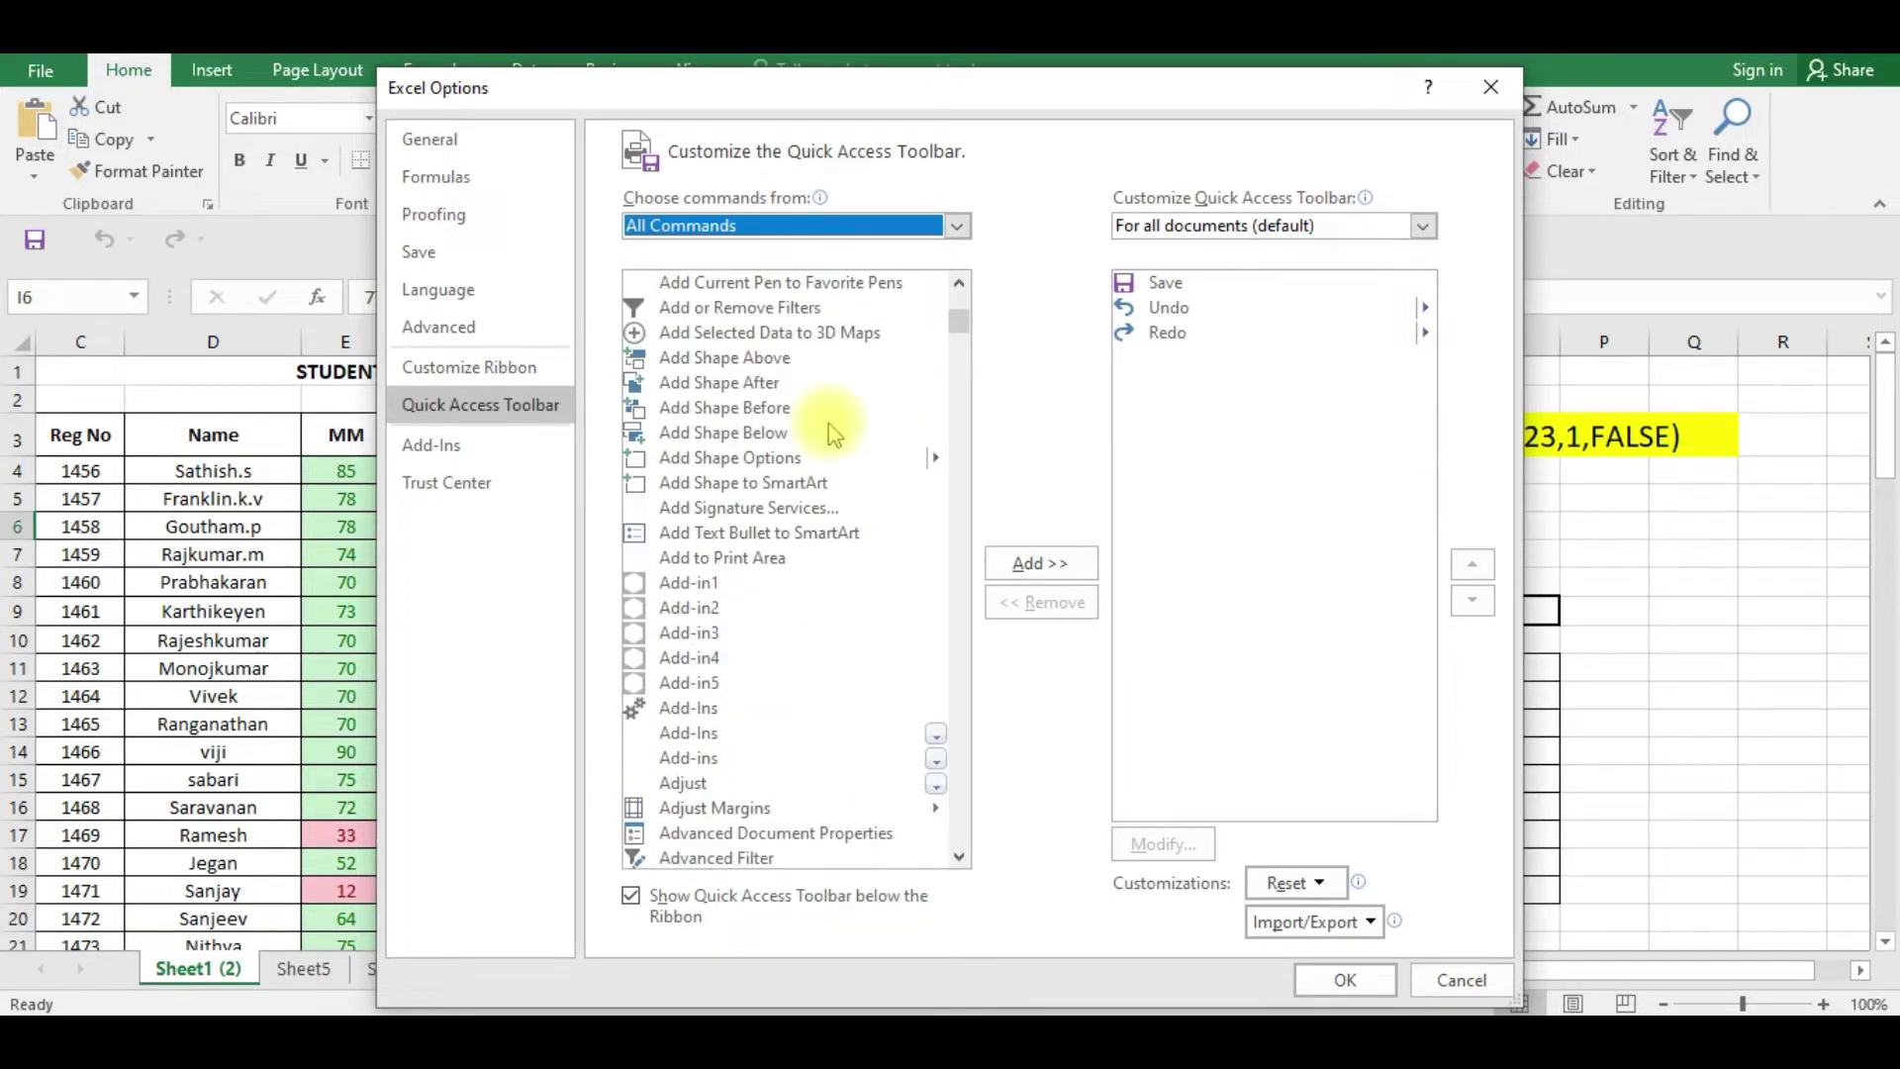
{"action": "scroll", "coordinate": [831, 433], "scroll_direction": "down", "scroll_amount": 5}
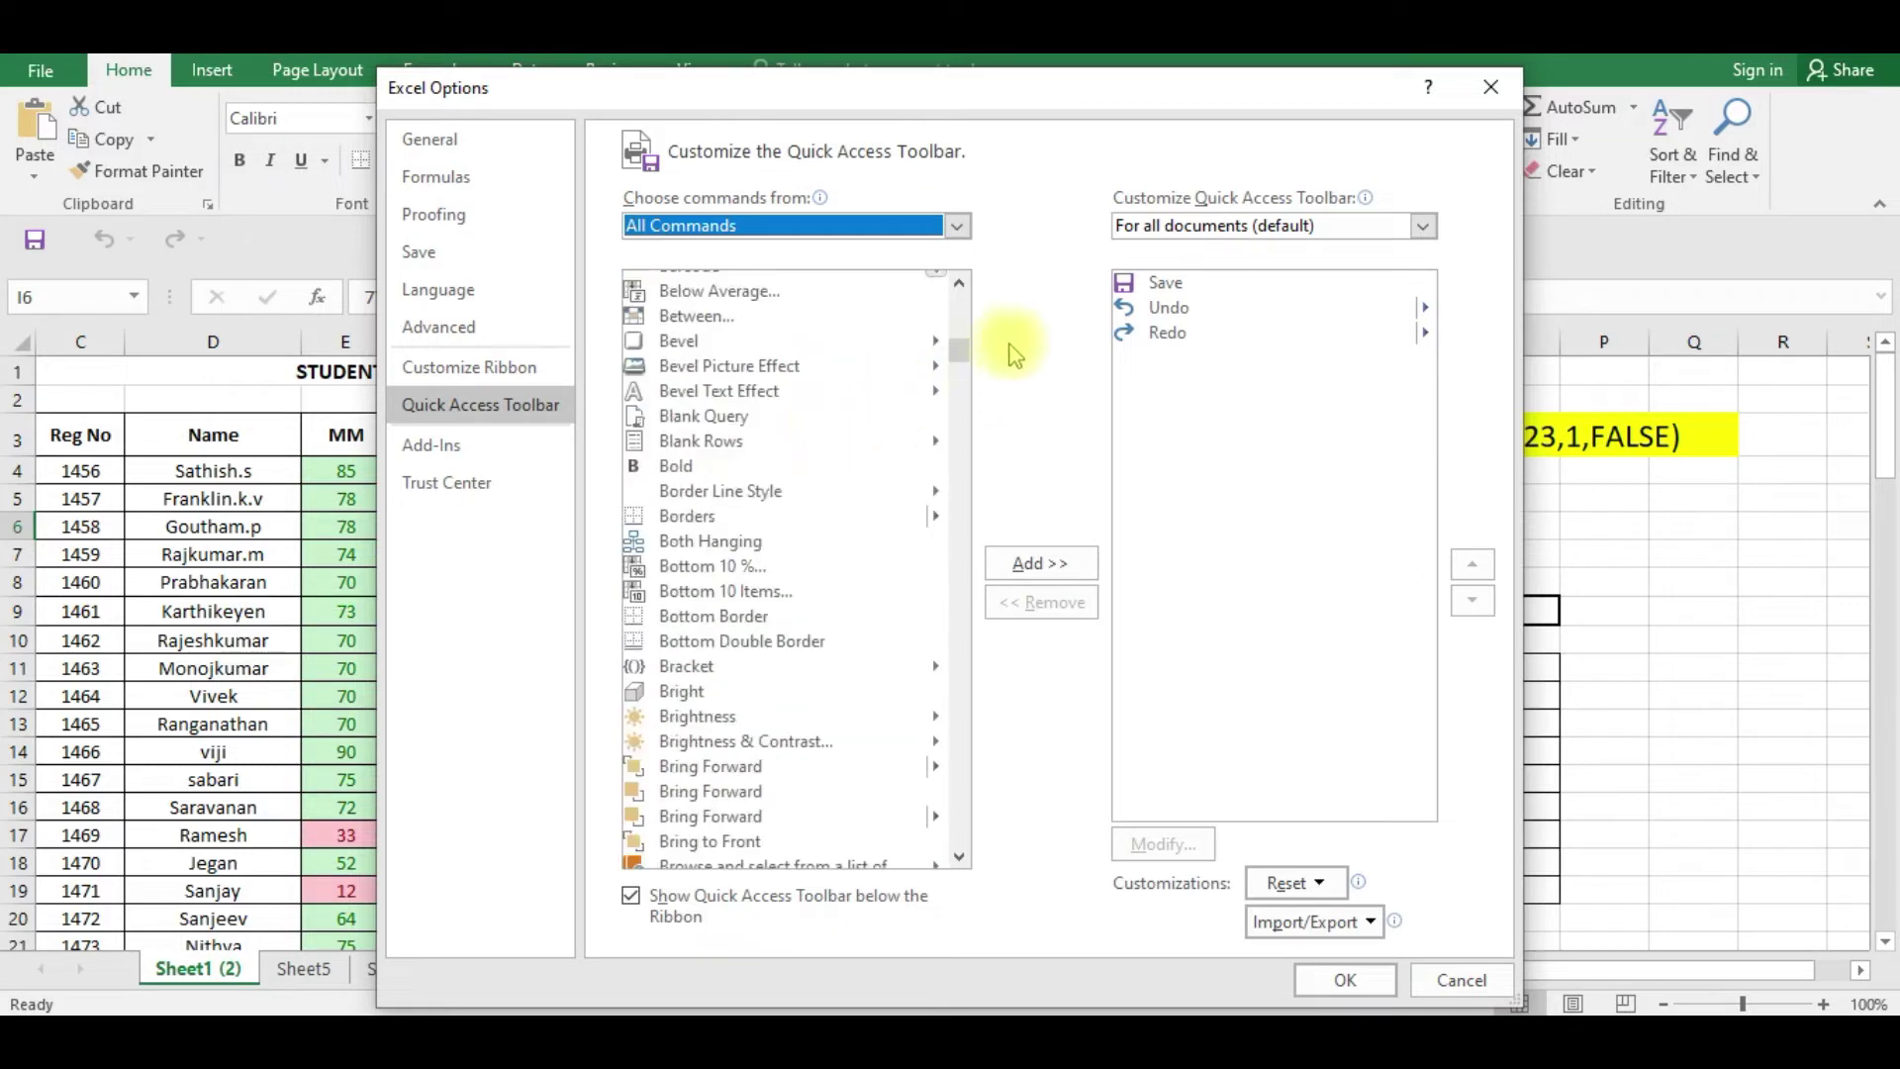
{"action": "left_click_drag", "start_coordinate": [959, 352], "coordinate": [962, 488]}
{"action": "left_click", "coordinate": [706, 442]}
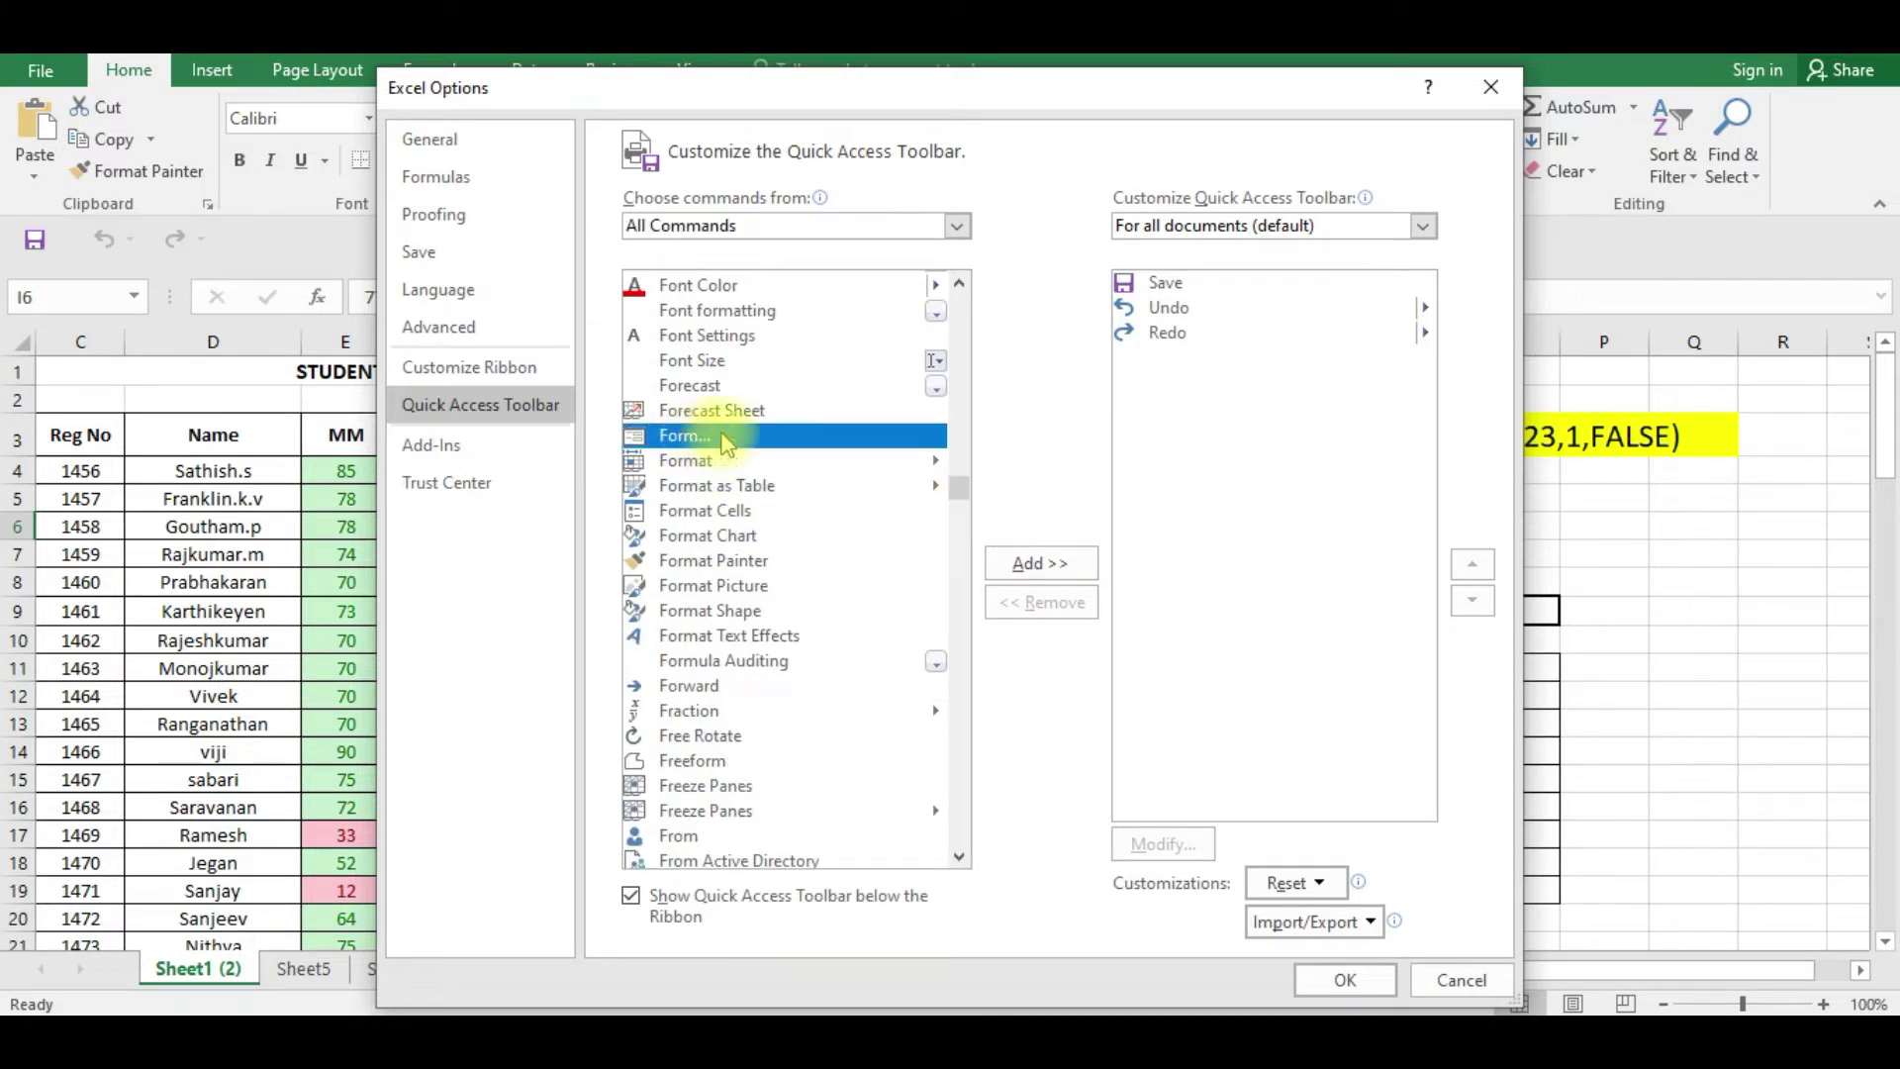
{"action": "left_click", "coordinate": [1057, 572]}
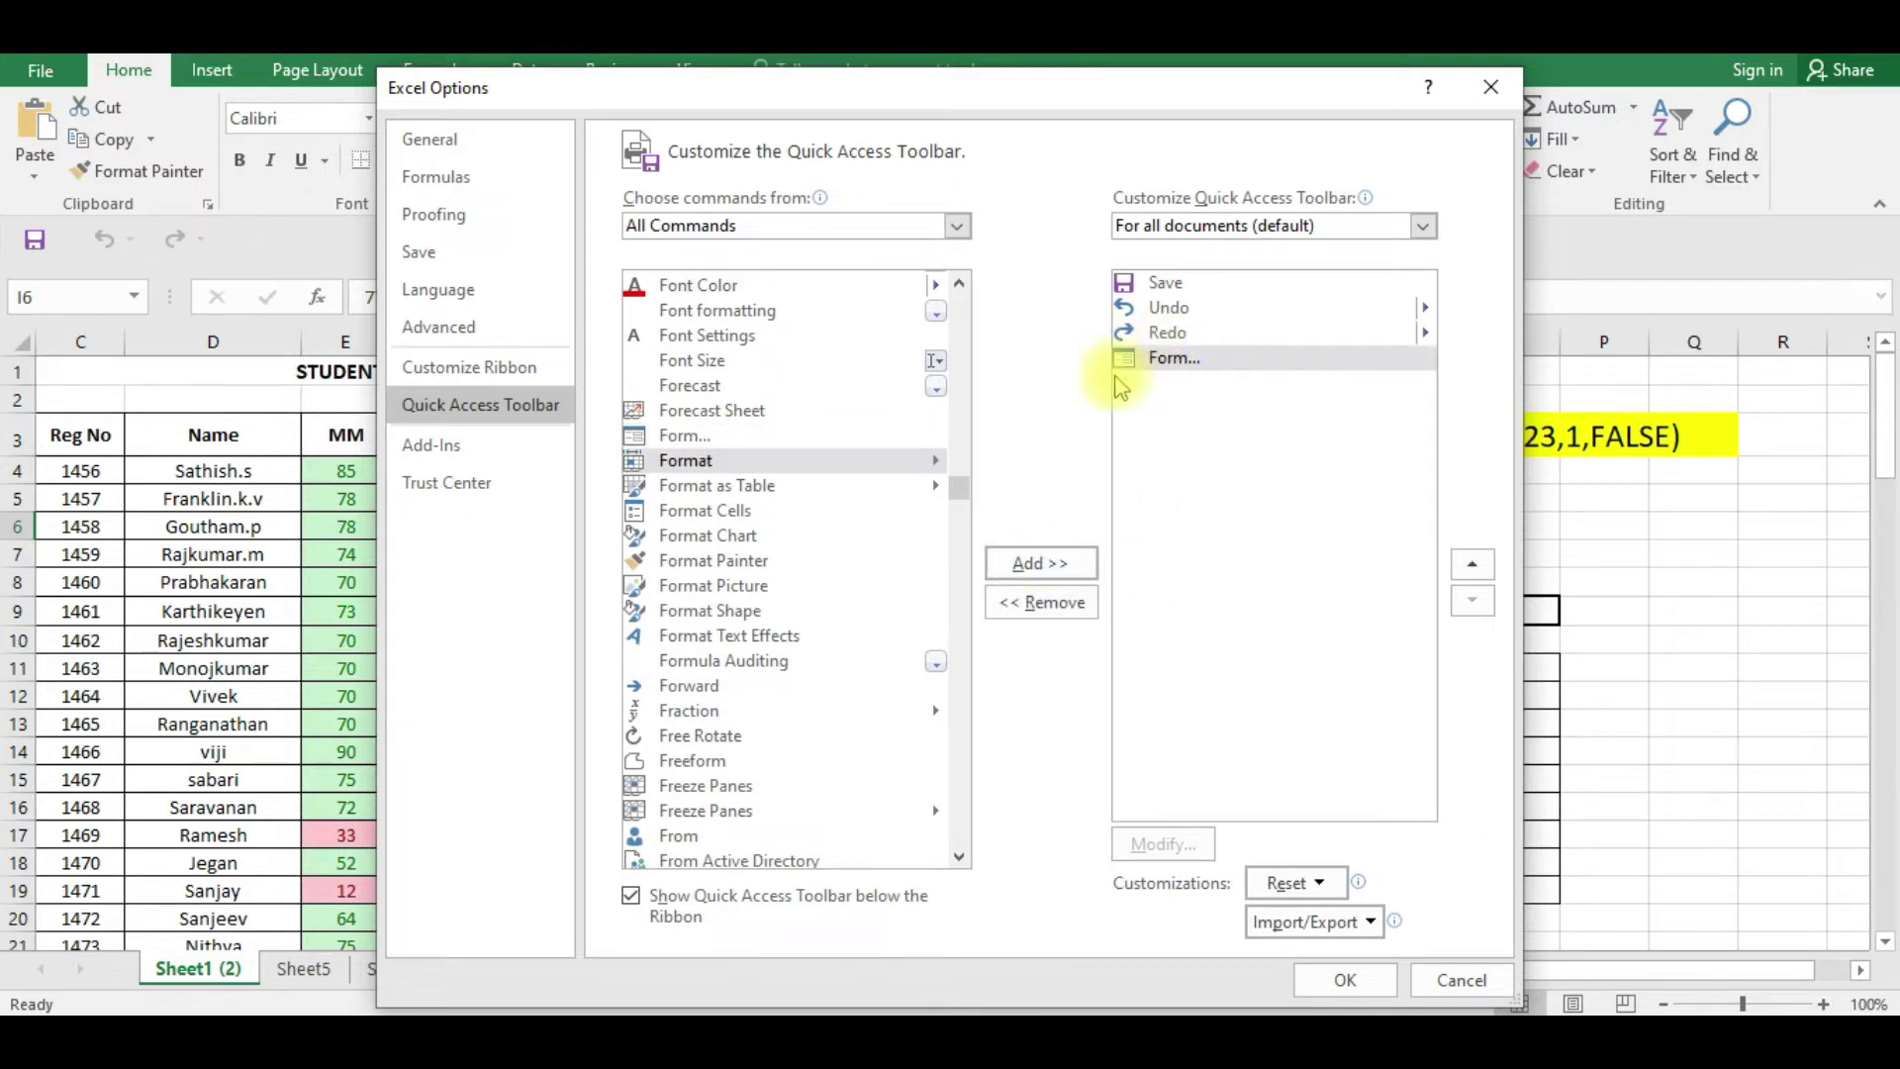
{"action": "left_click", "coordinate": [1346, 979]}
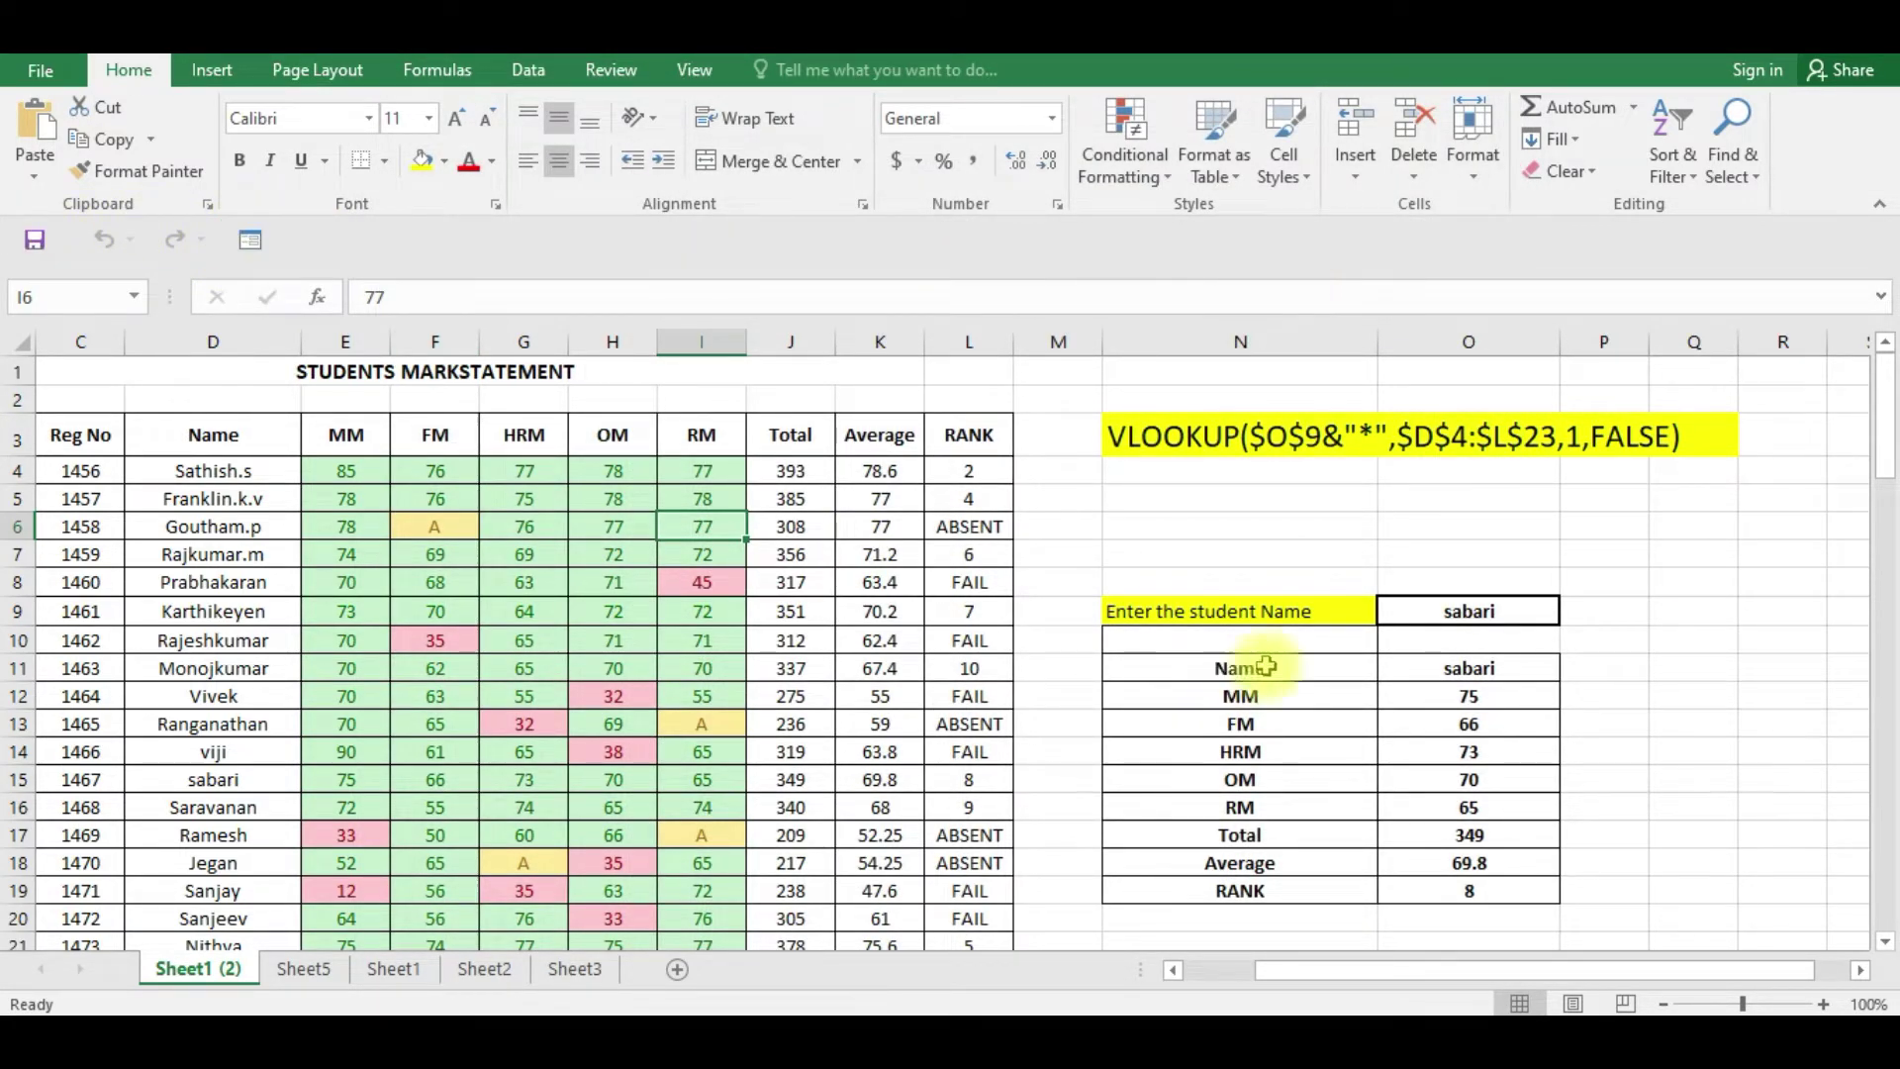
{"action": "left_click", "coordinate": [45, 69]}
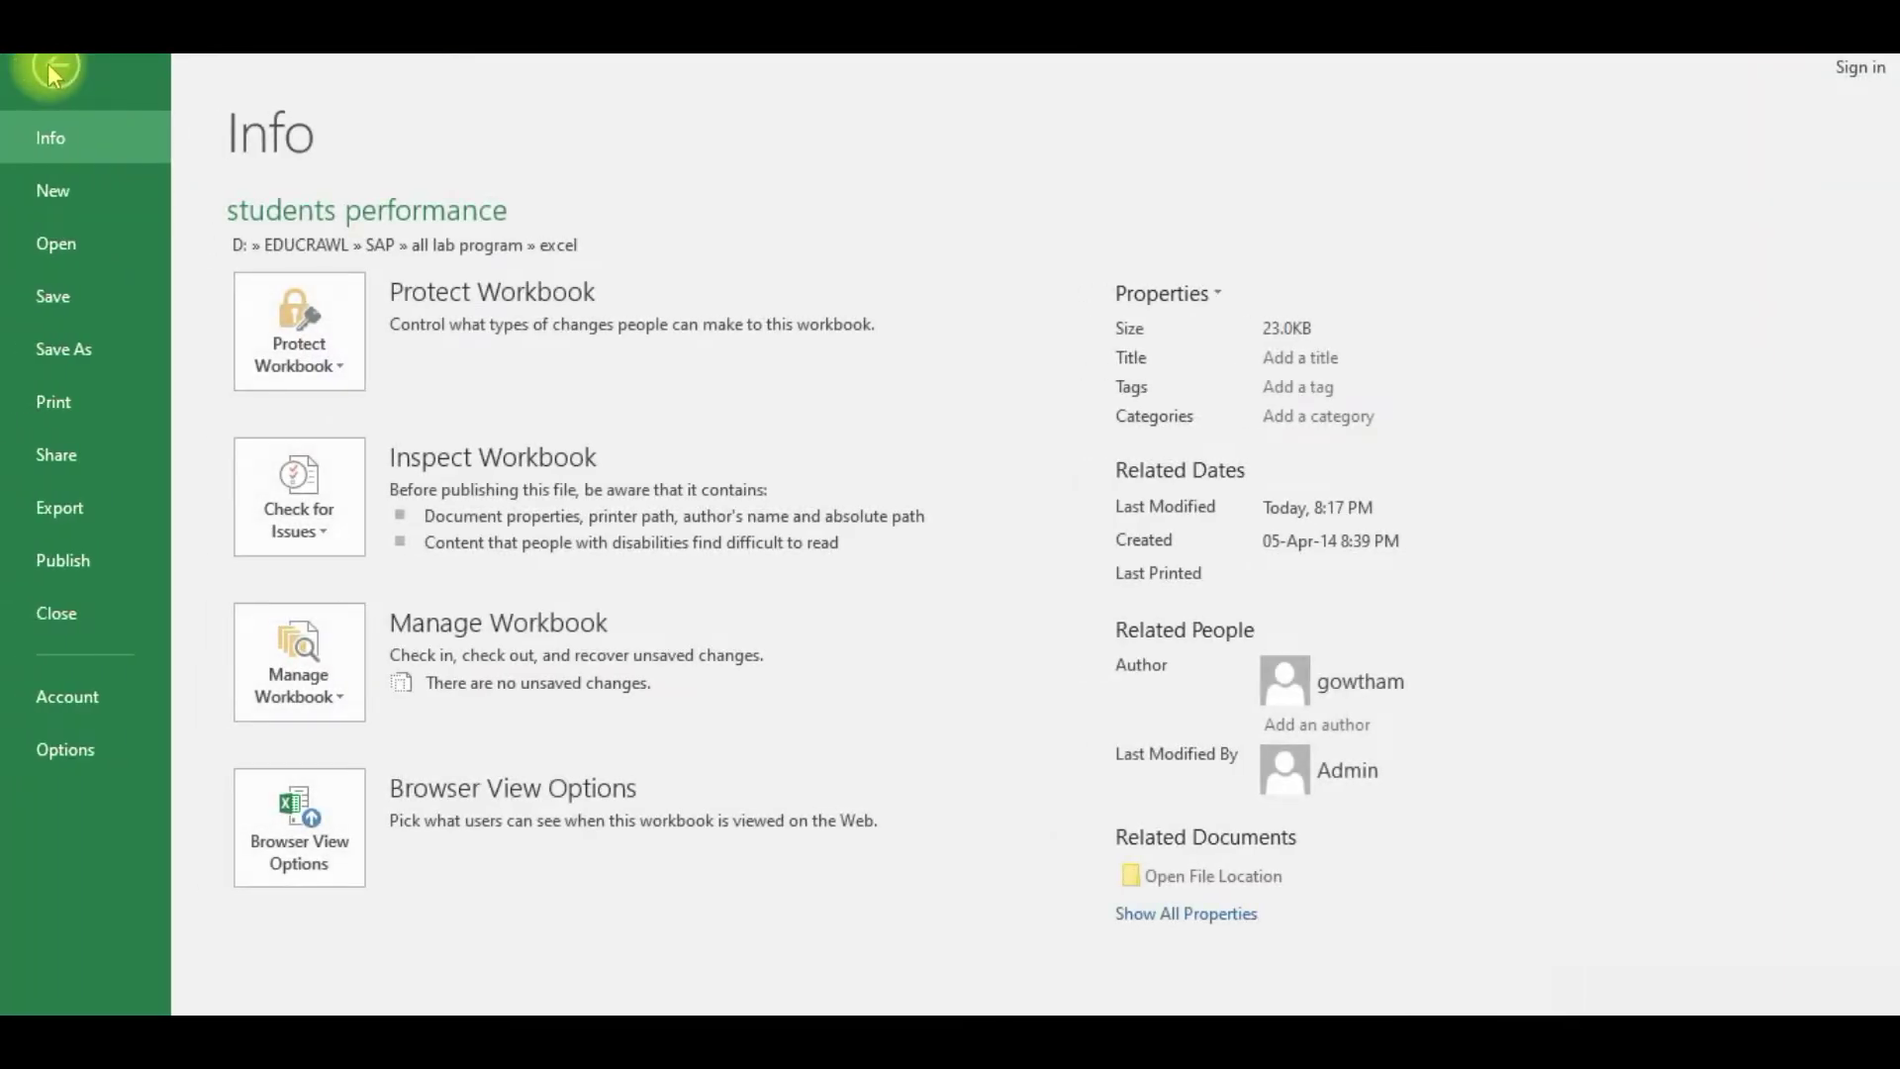
{"action": "left_click", "coordinate": [67, 754]}
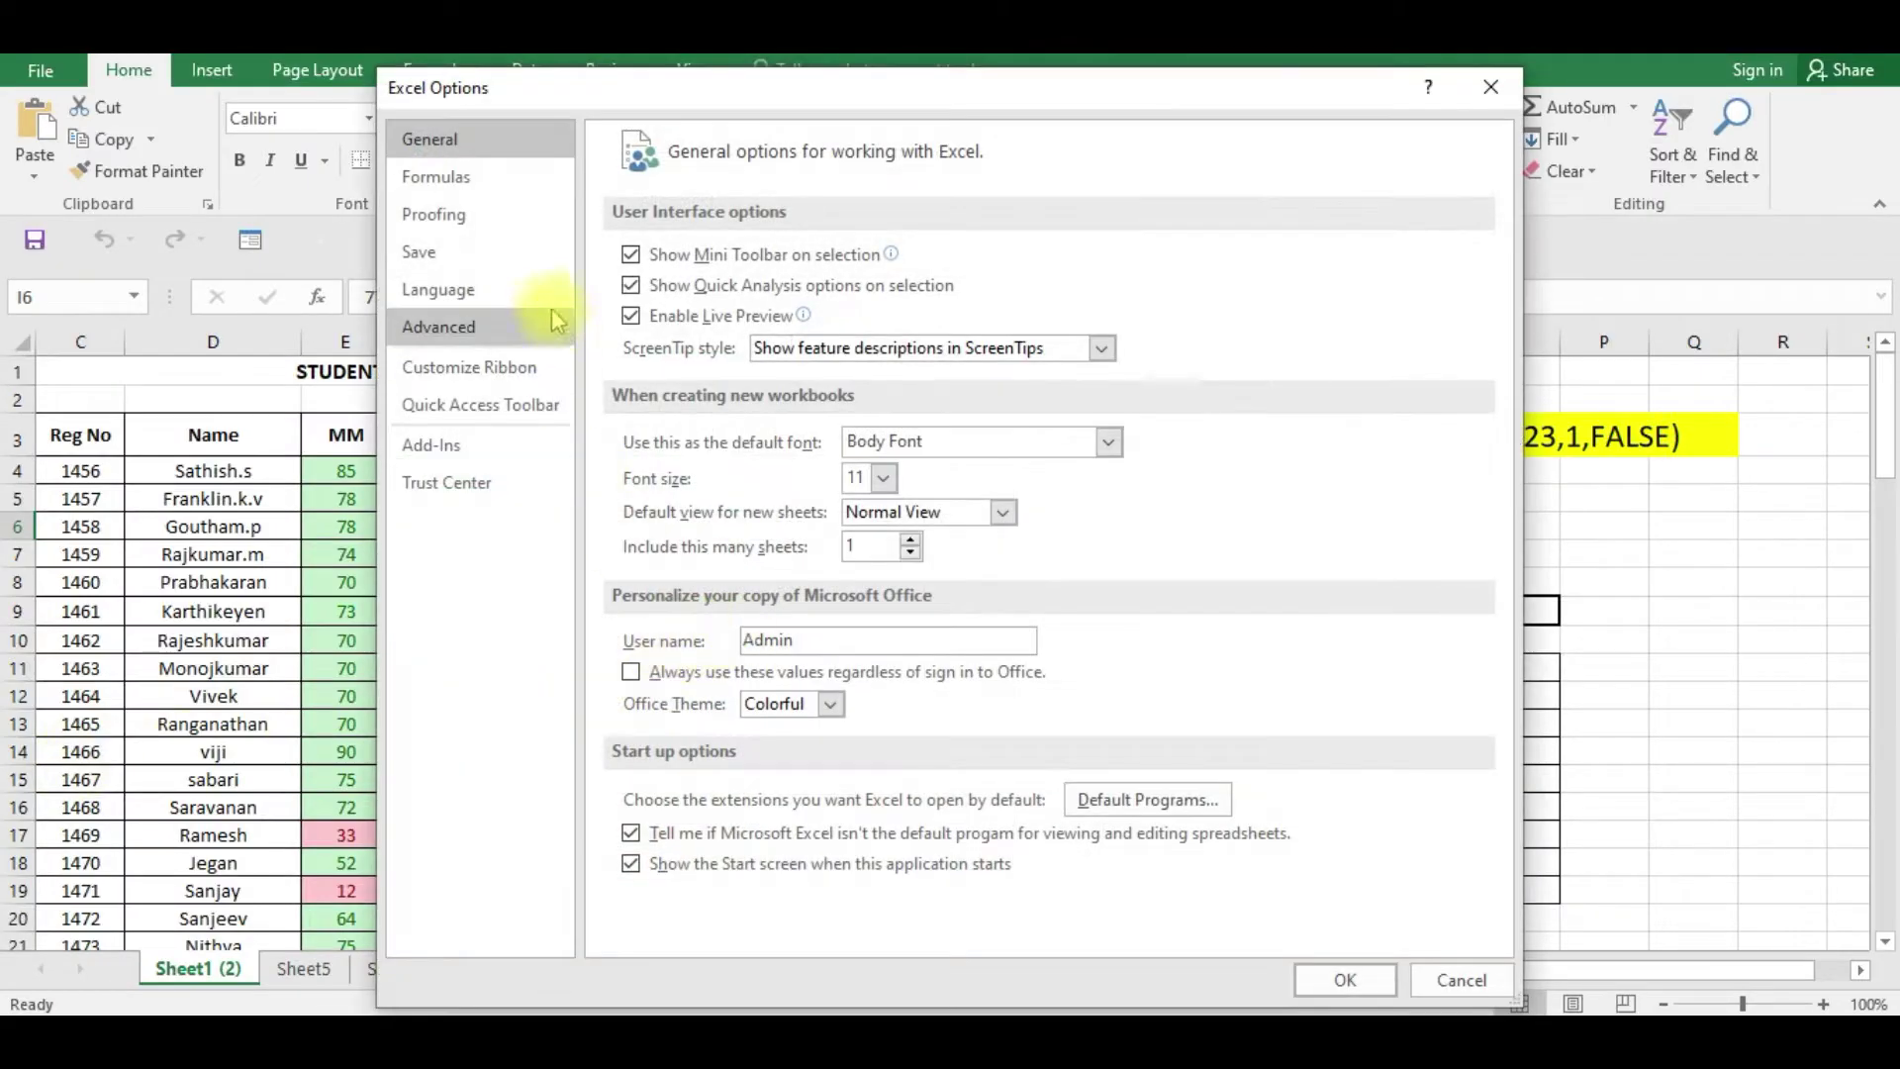
{"action": "left_click", "coordinate": [436, 418]}
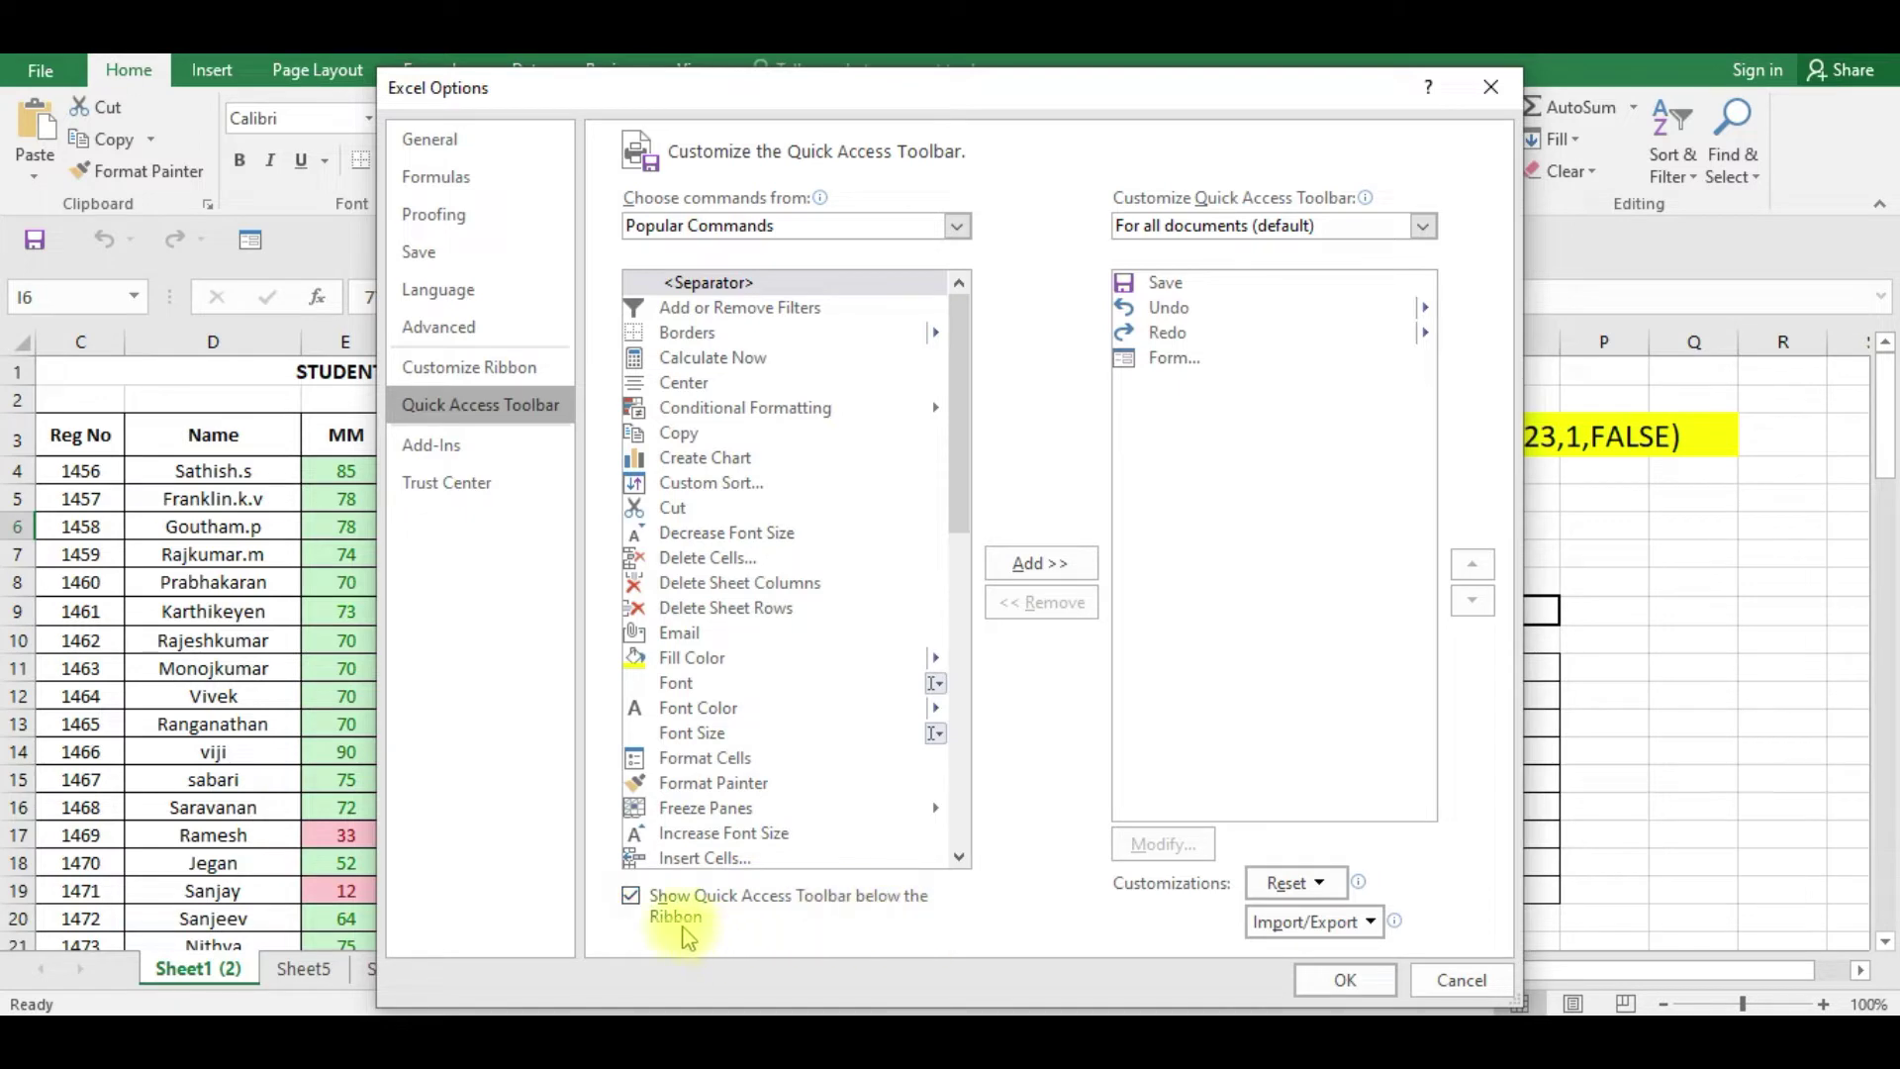
{"action": "left_click", "coordinate": [629, 901]}
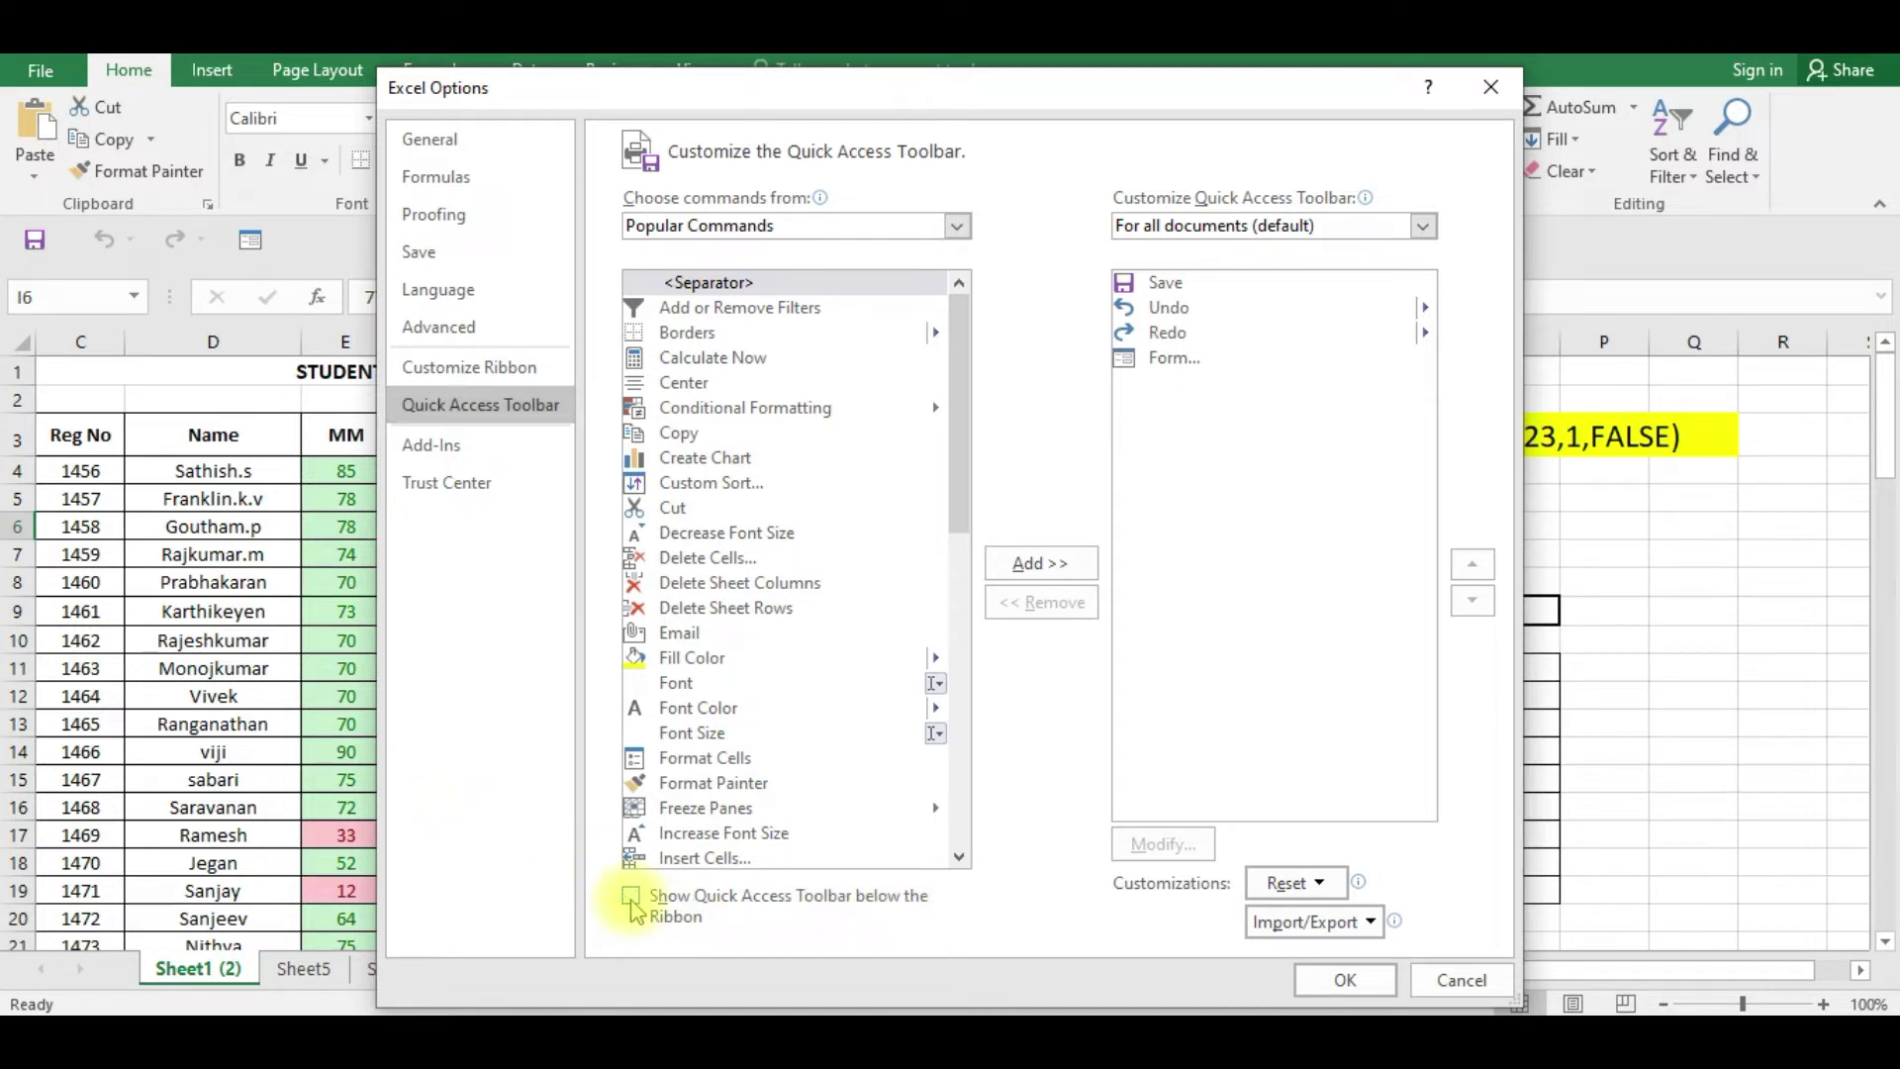
{"action": "left_click", "coordinate": [1328, 985]}
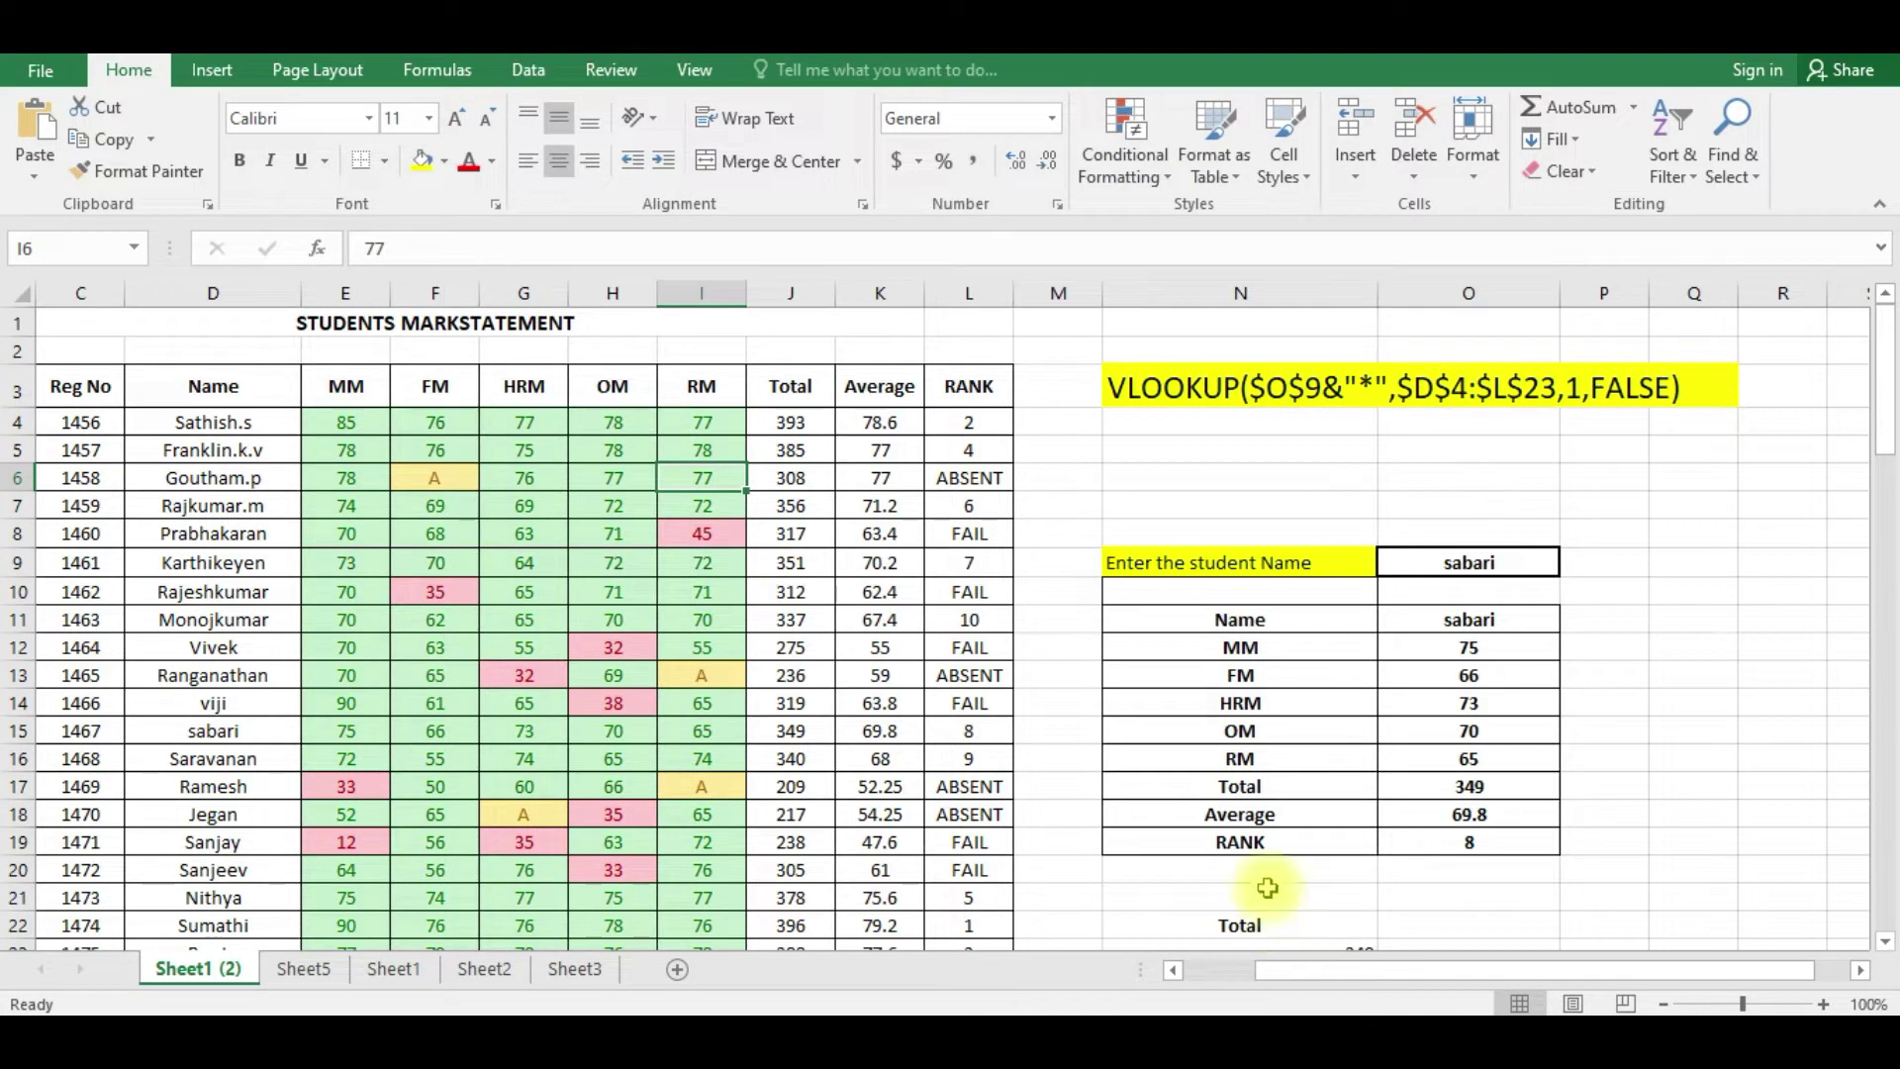
{"action": "left_click", "coordinate": [23, 73]}
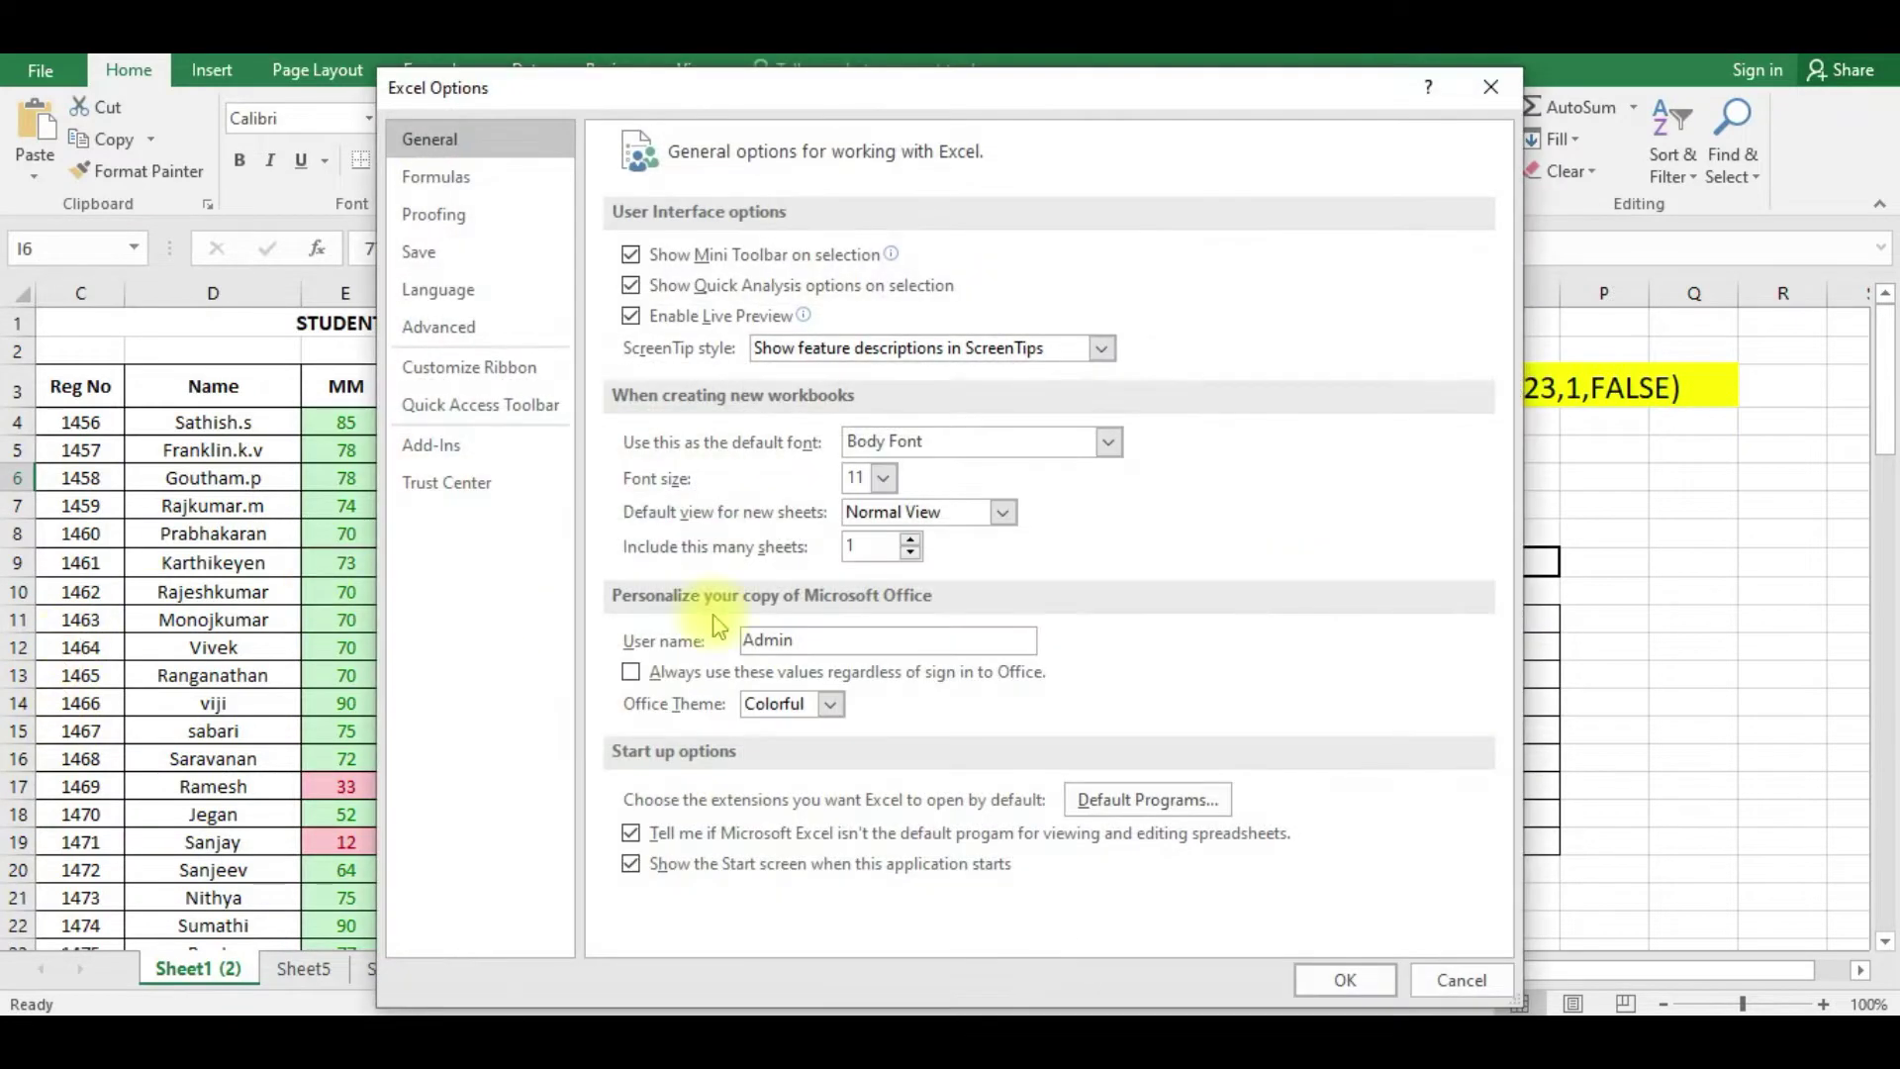
{"action": "left_click", "coordinate": [498, 408]}
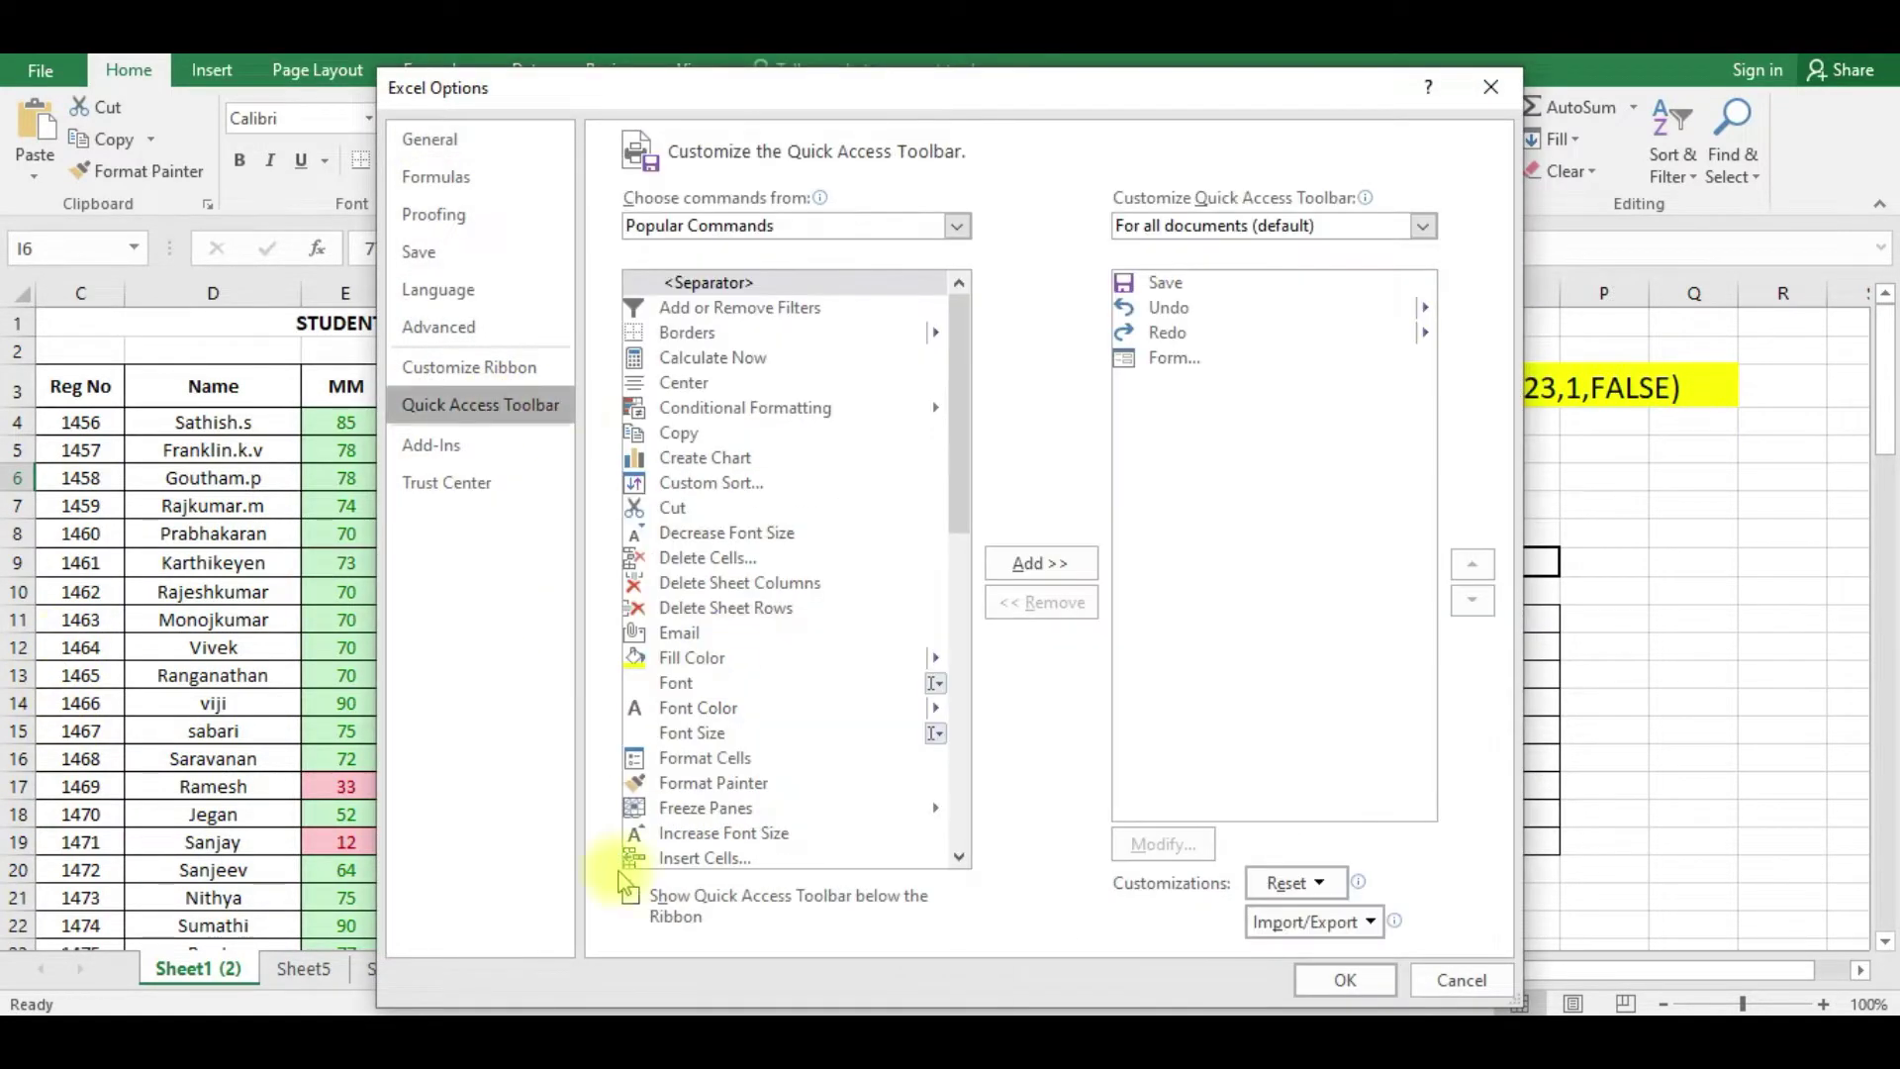
{"action": "left_click", "coordinate": [630, 896]}
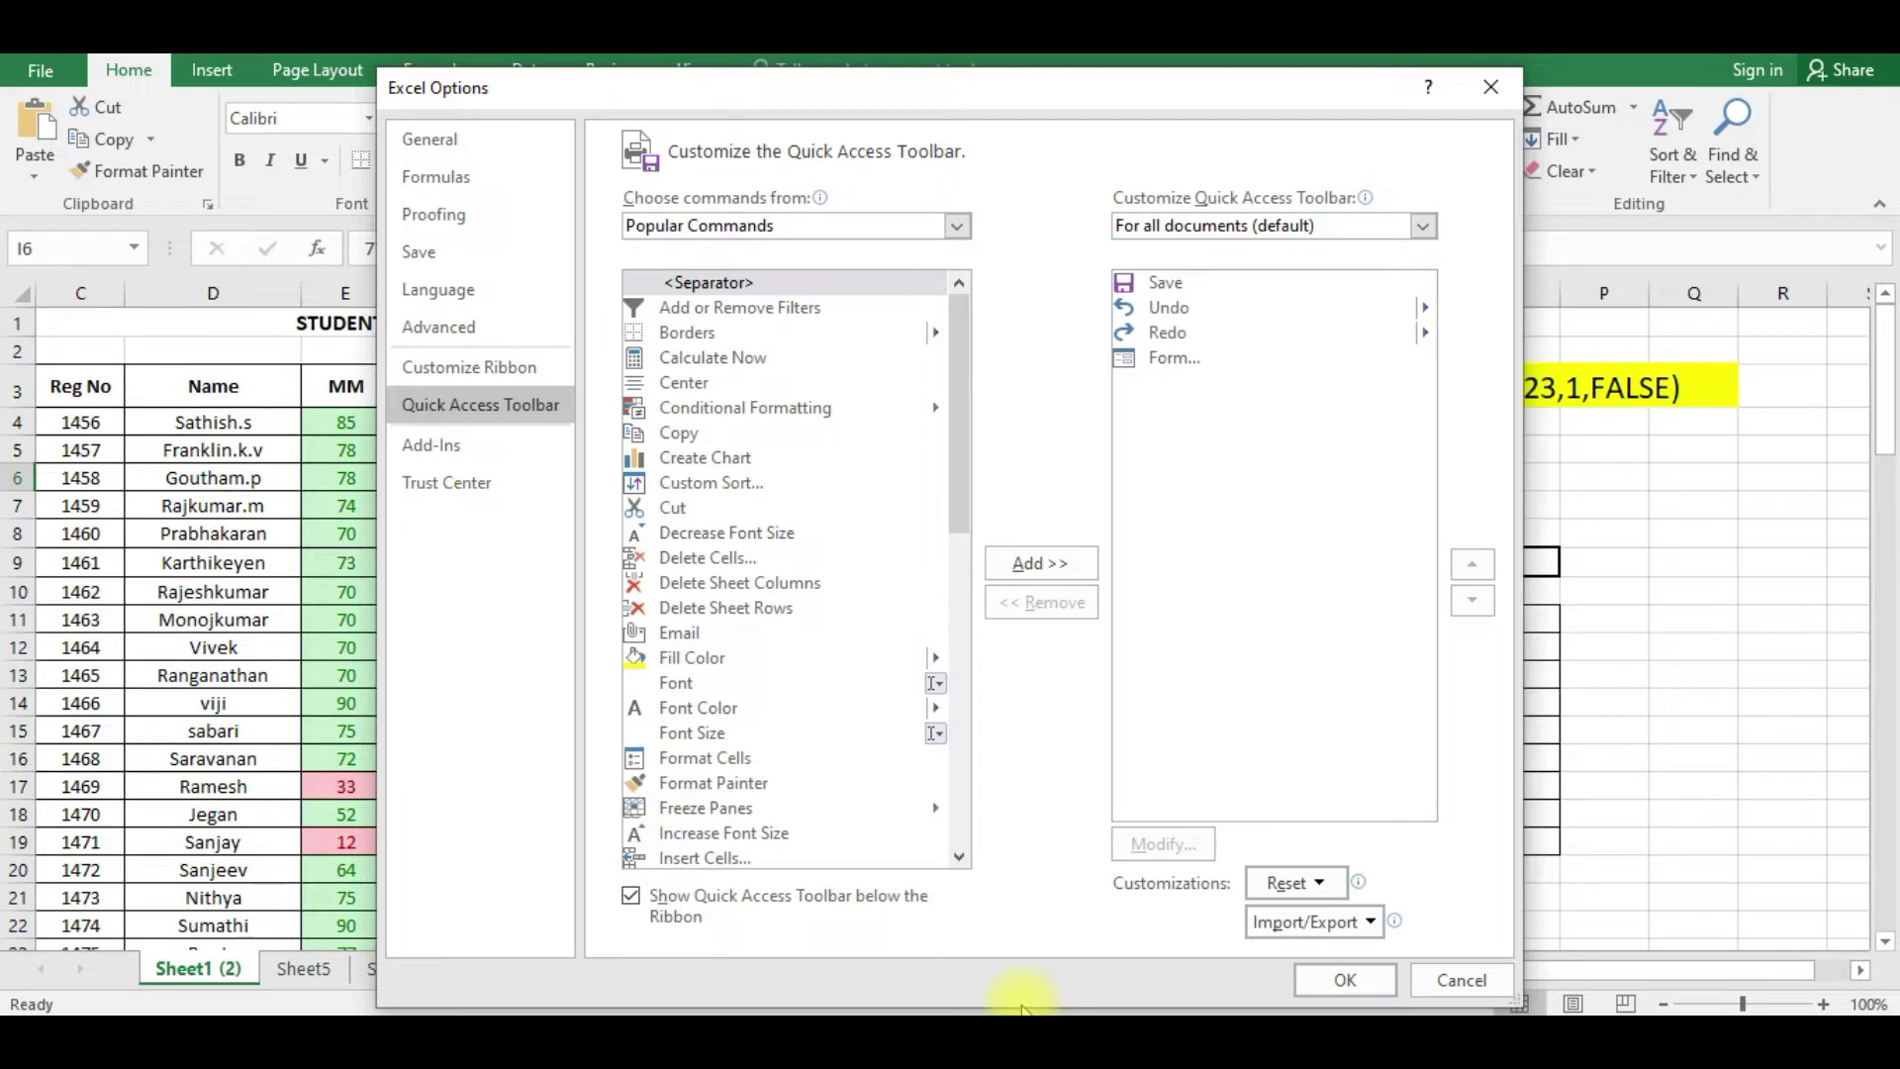
{"action": "left_click", "coordinate": [1340, 980]}
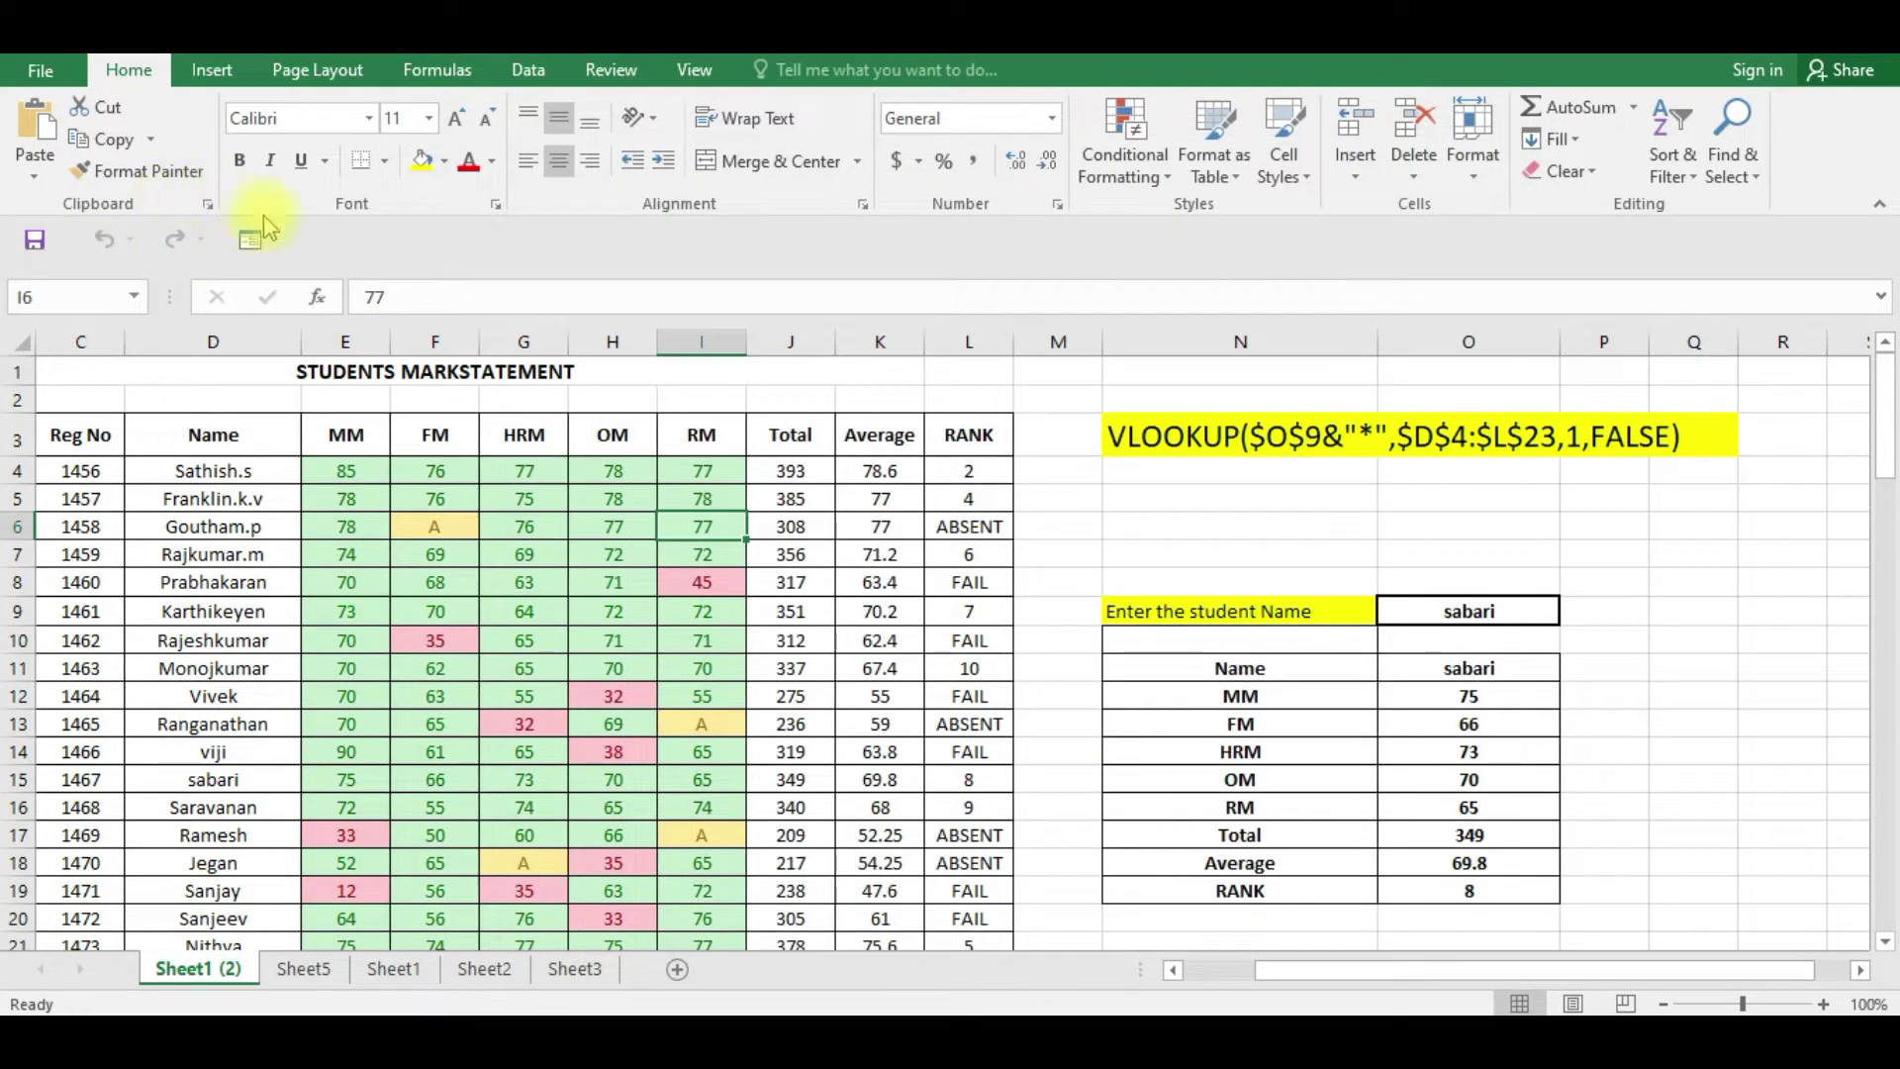
Step: Select header row C3:L3, open its data form, and start a new record
{"action": "left_click_drag", "start_coordinate": [57, 438], "coordinate": [974, 440]}
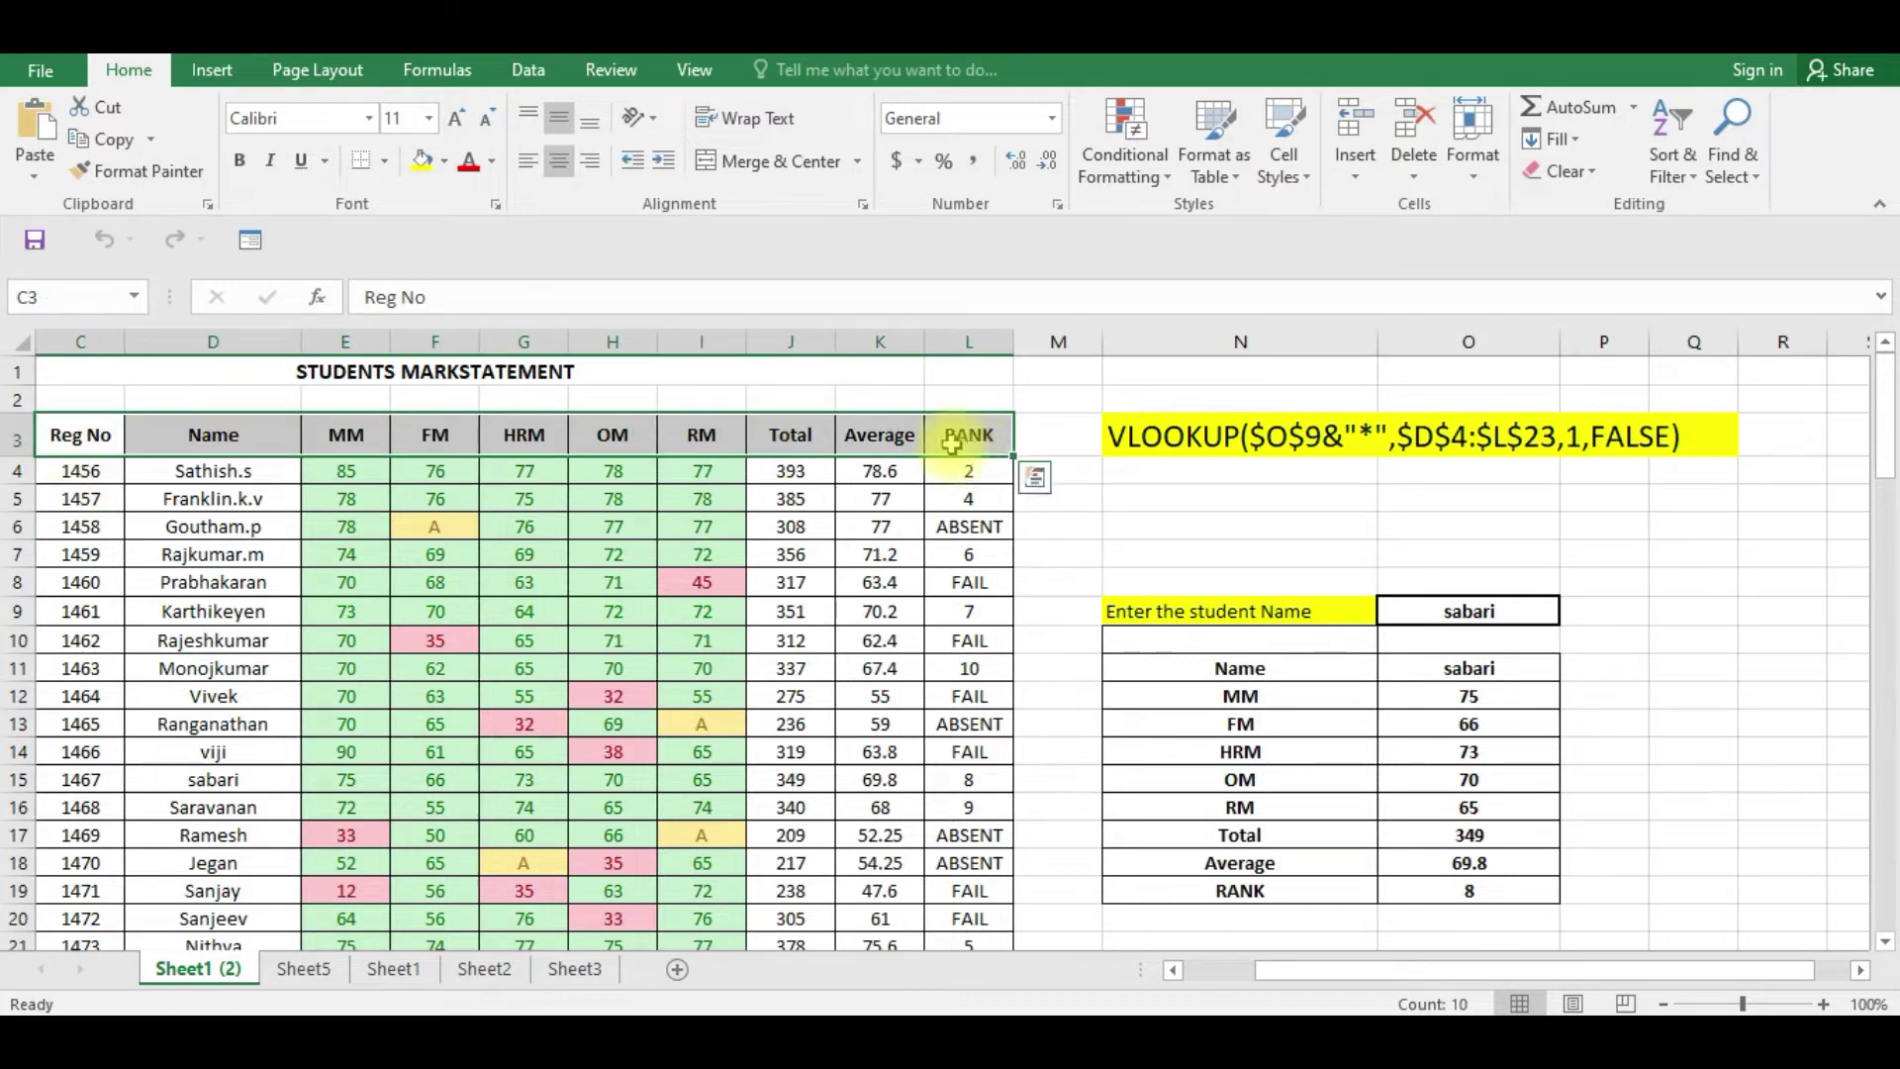
{"action": "left_click", "coordinate": [249, 240]}
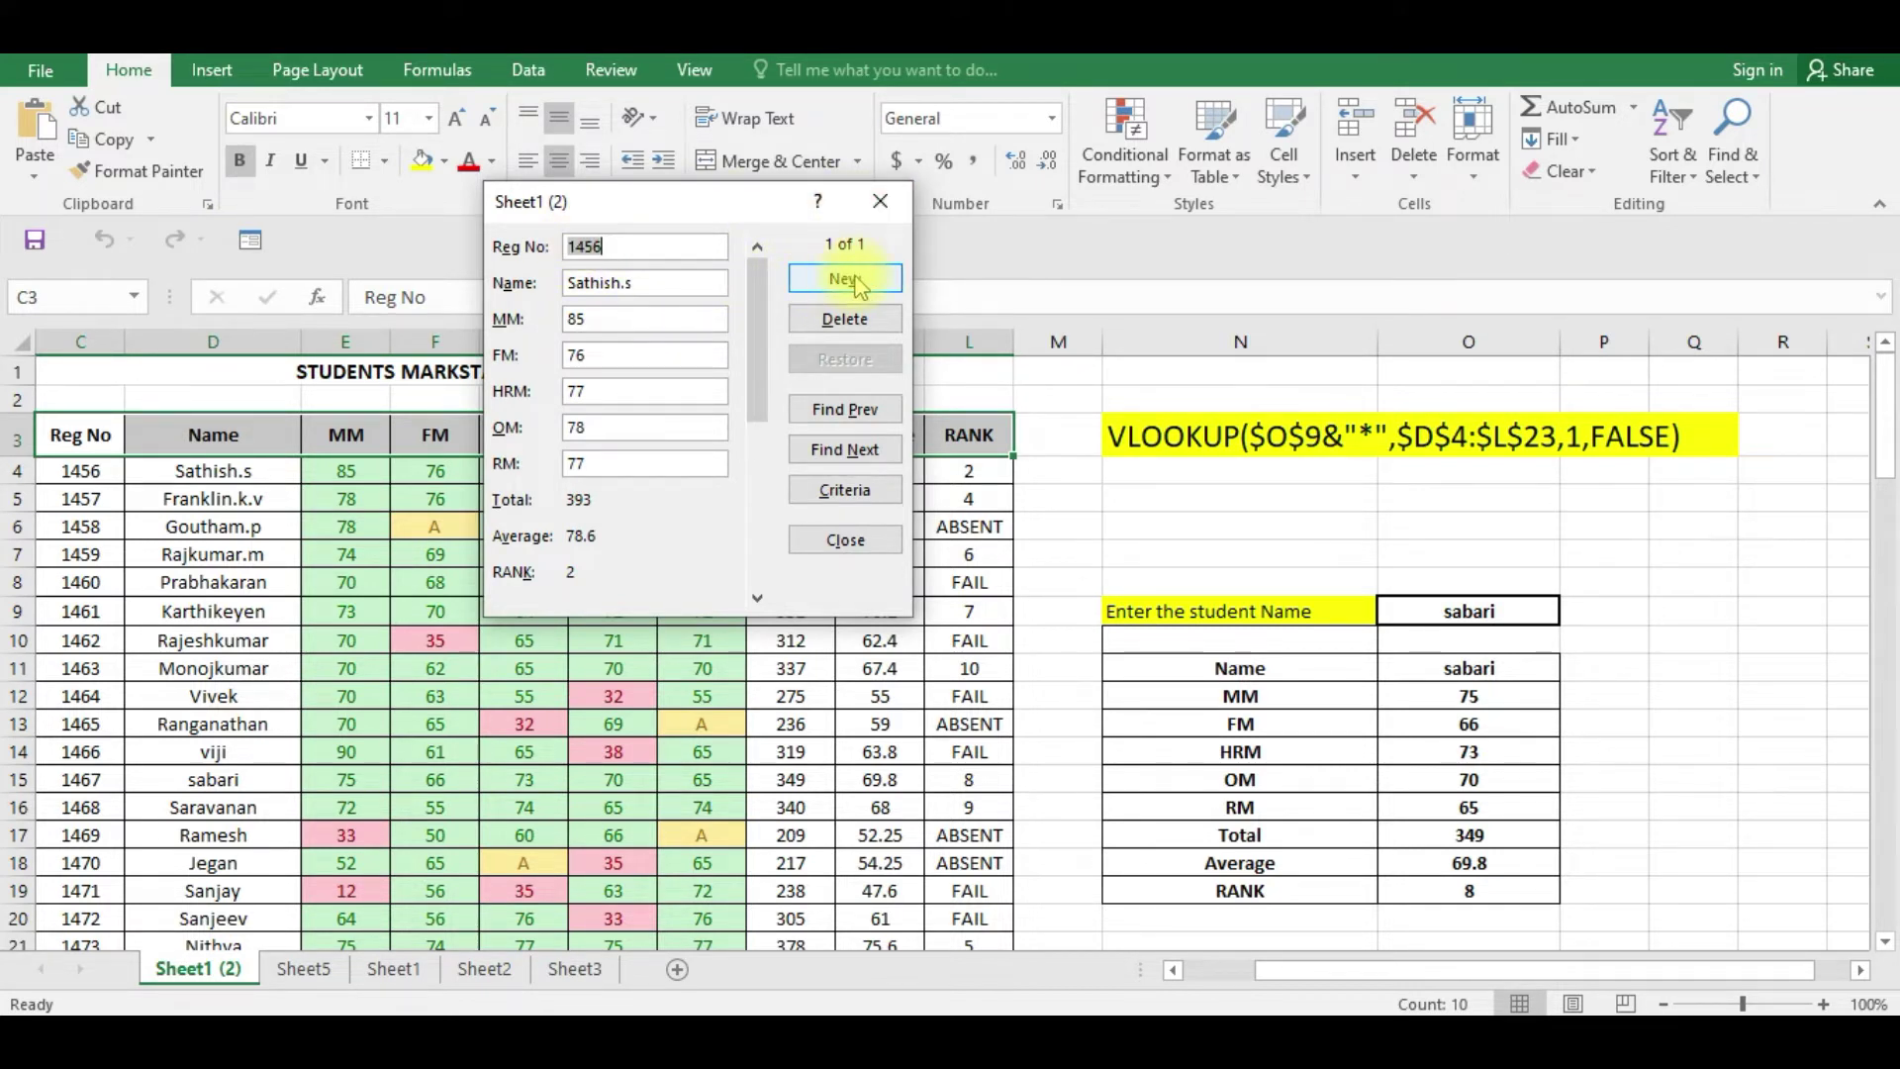
{"action": "left_click", "coordinate": [857, 282]}
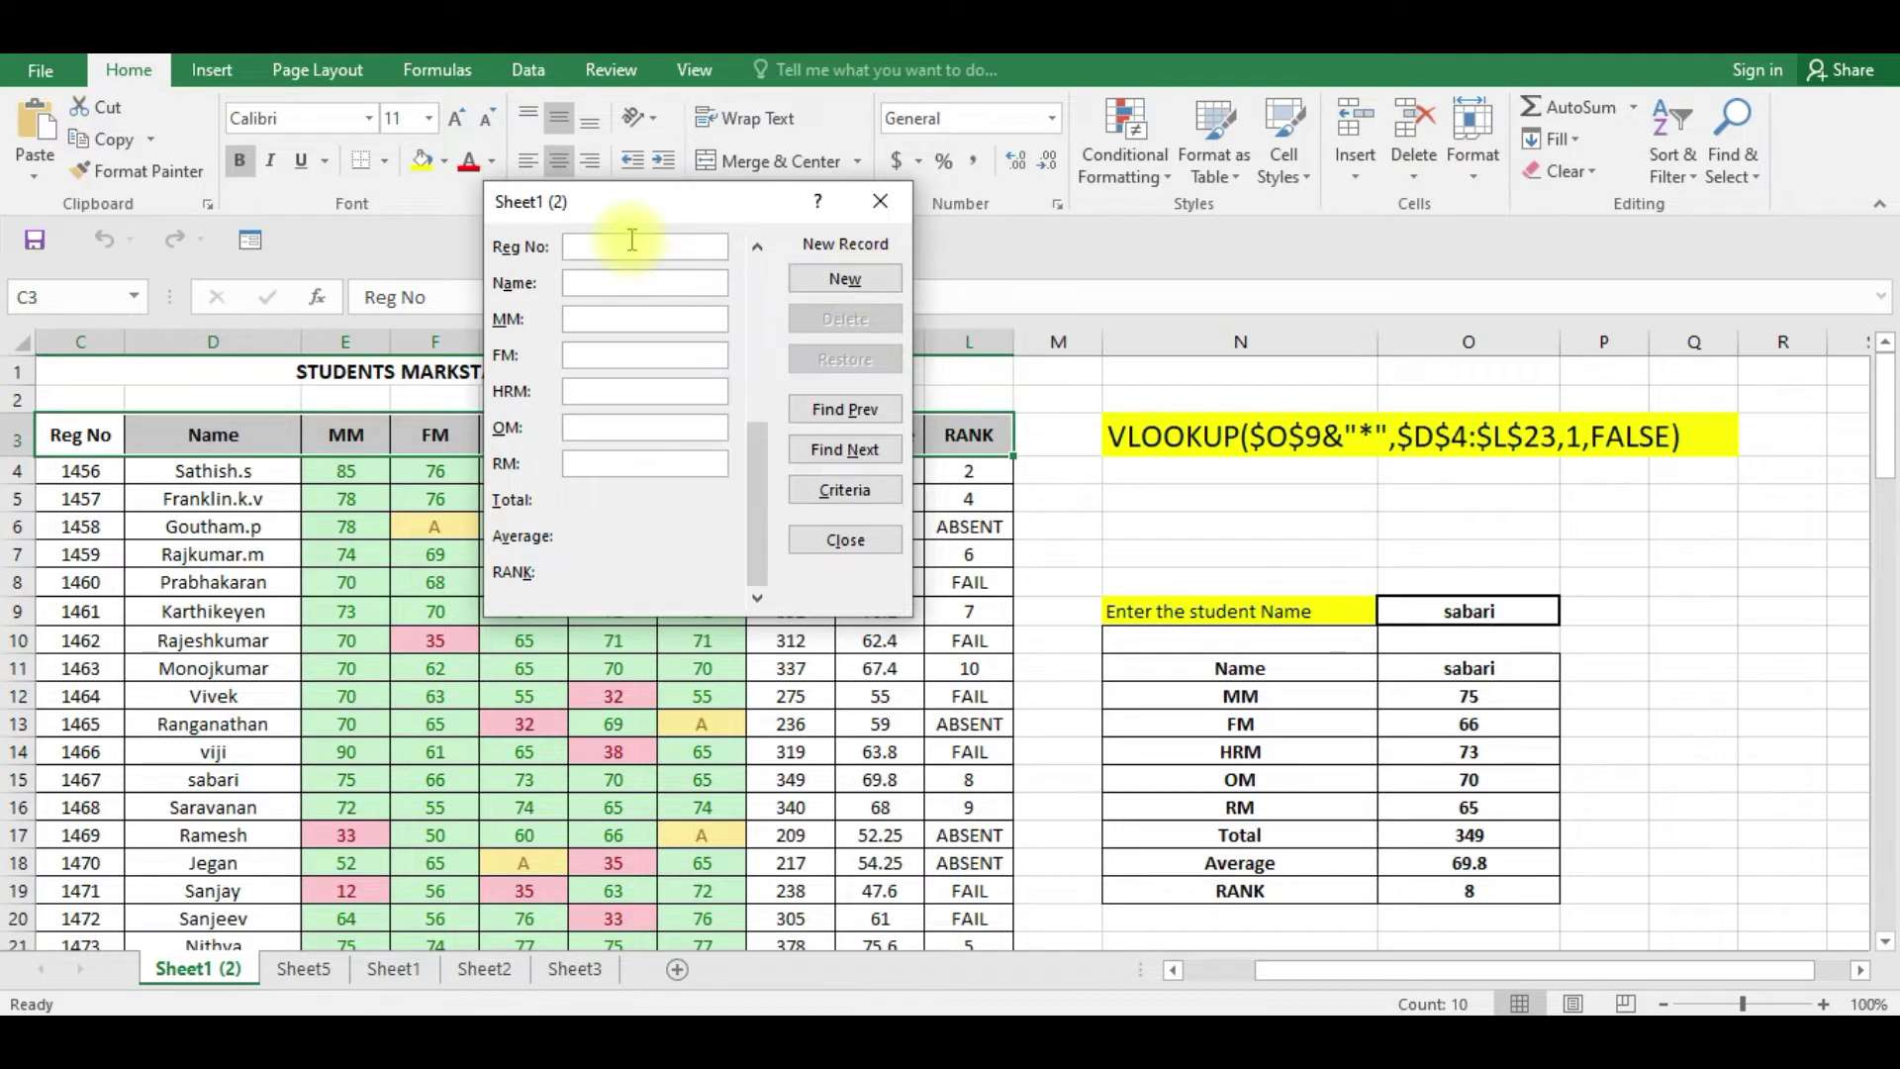
{"action": "key", "text": "Return"}
{"action": "left_click", "coordinate": [970, 605]}
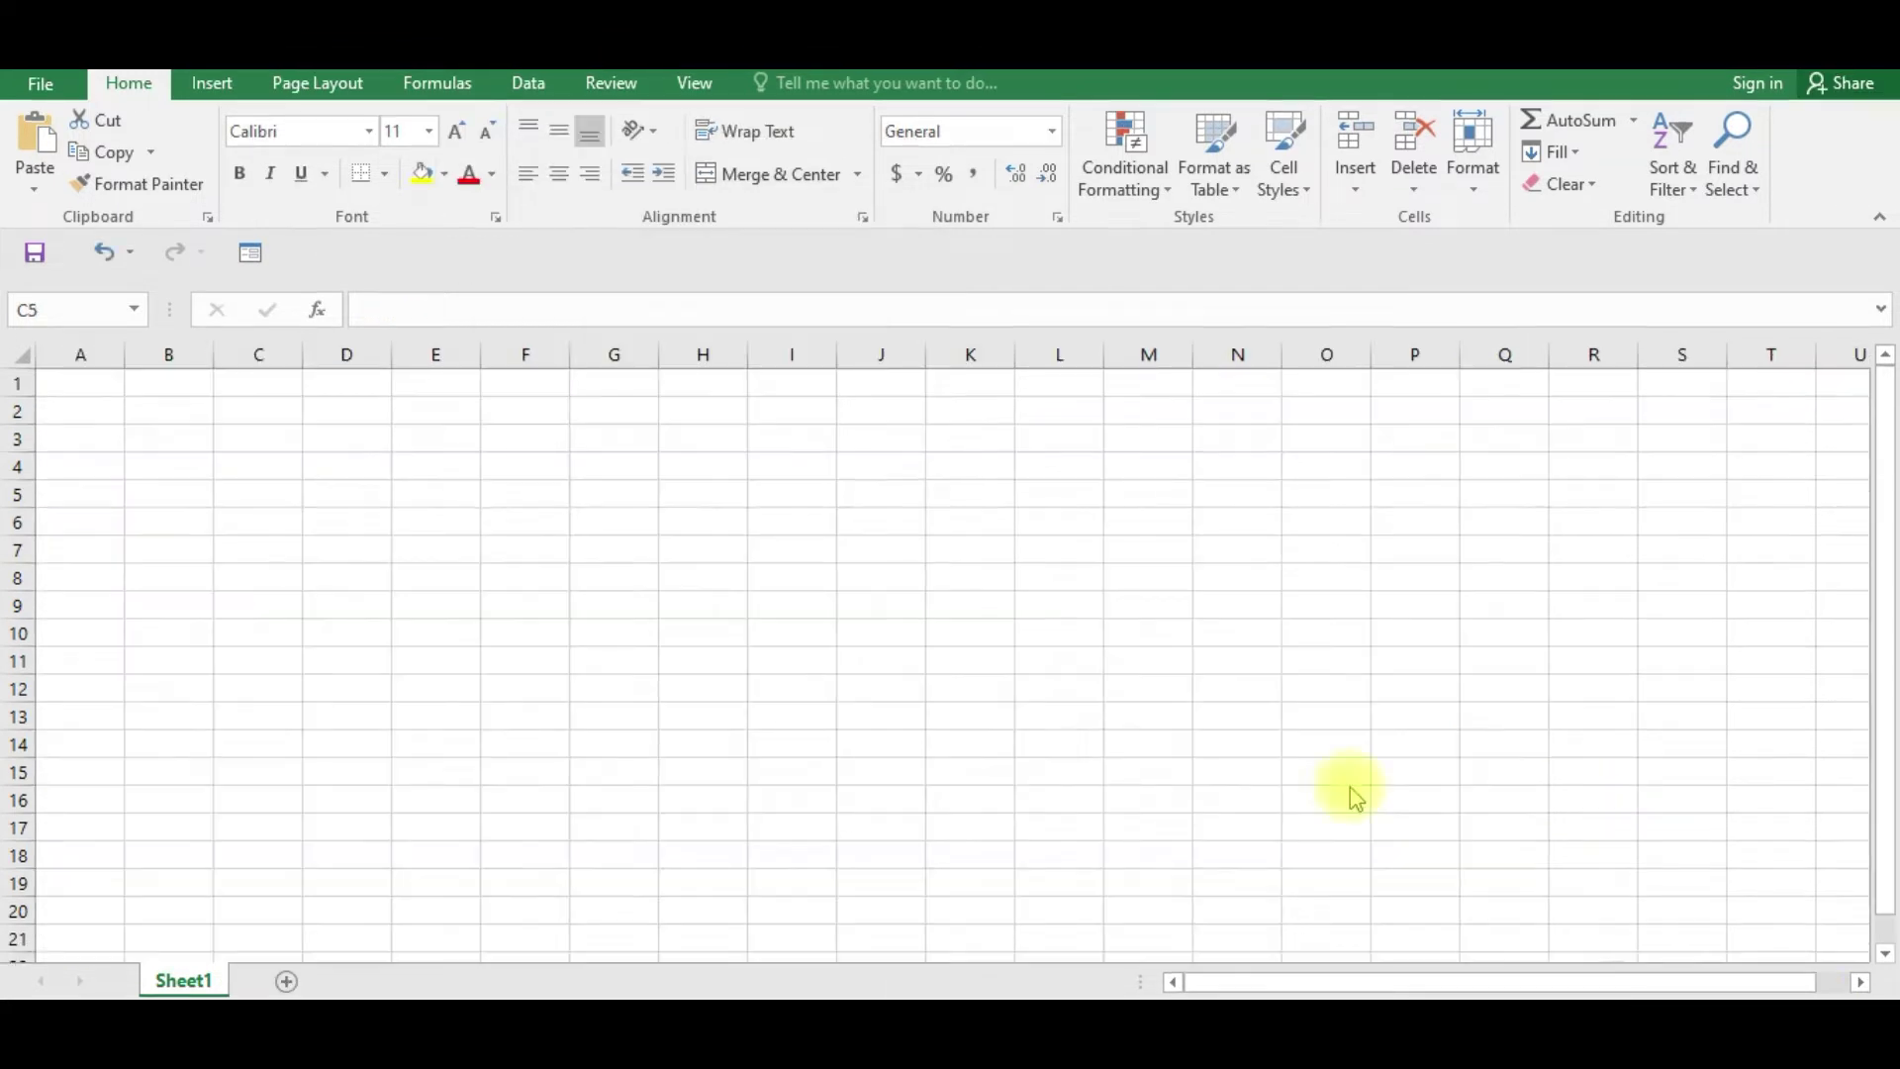
Step: Enter the headings Name, Ind 4.0, MM, SM and LAB across cells C4 to G4
{"action": "left_click_drag", "start_coordinate": [234, 493], "coordinate": [525, 521]}
{"action": "left_click", "coordinate": [237, 457]}
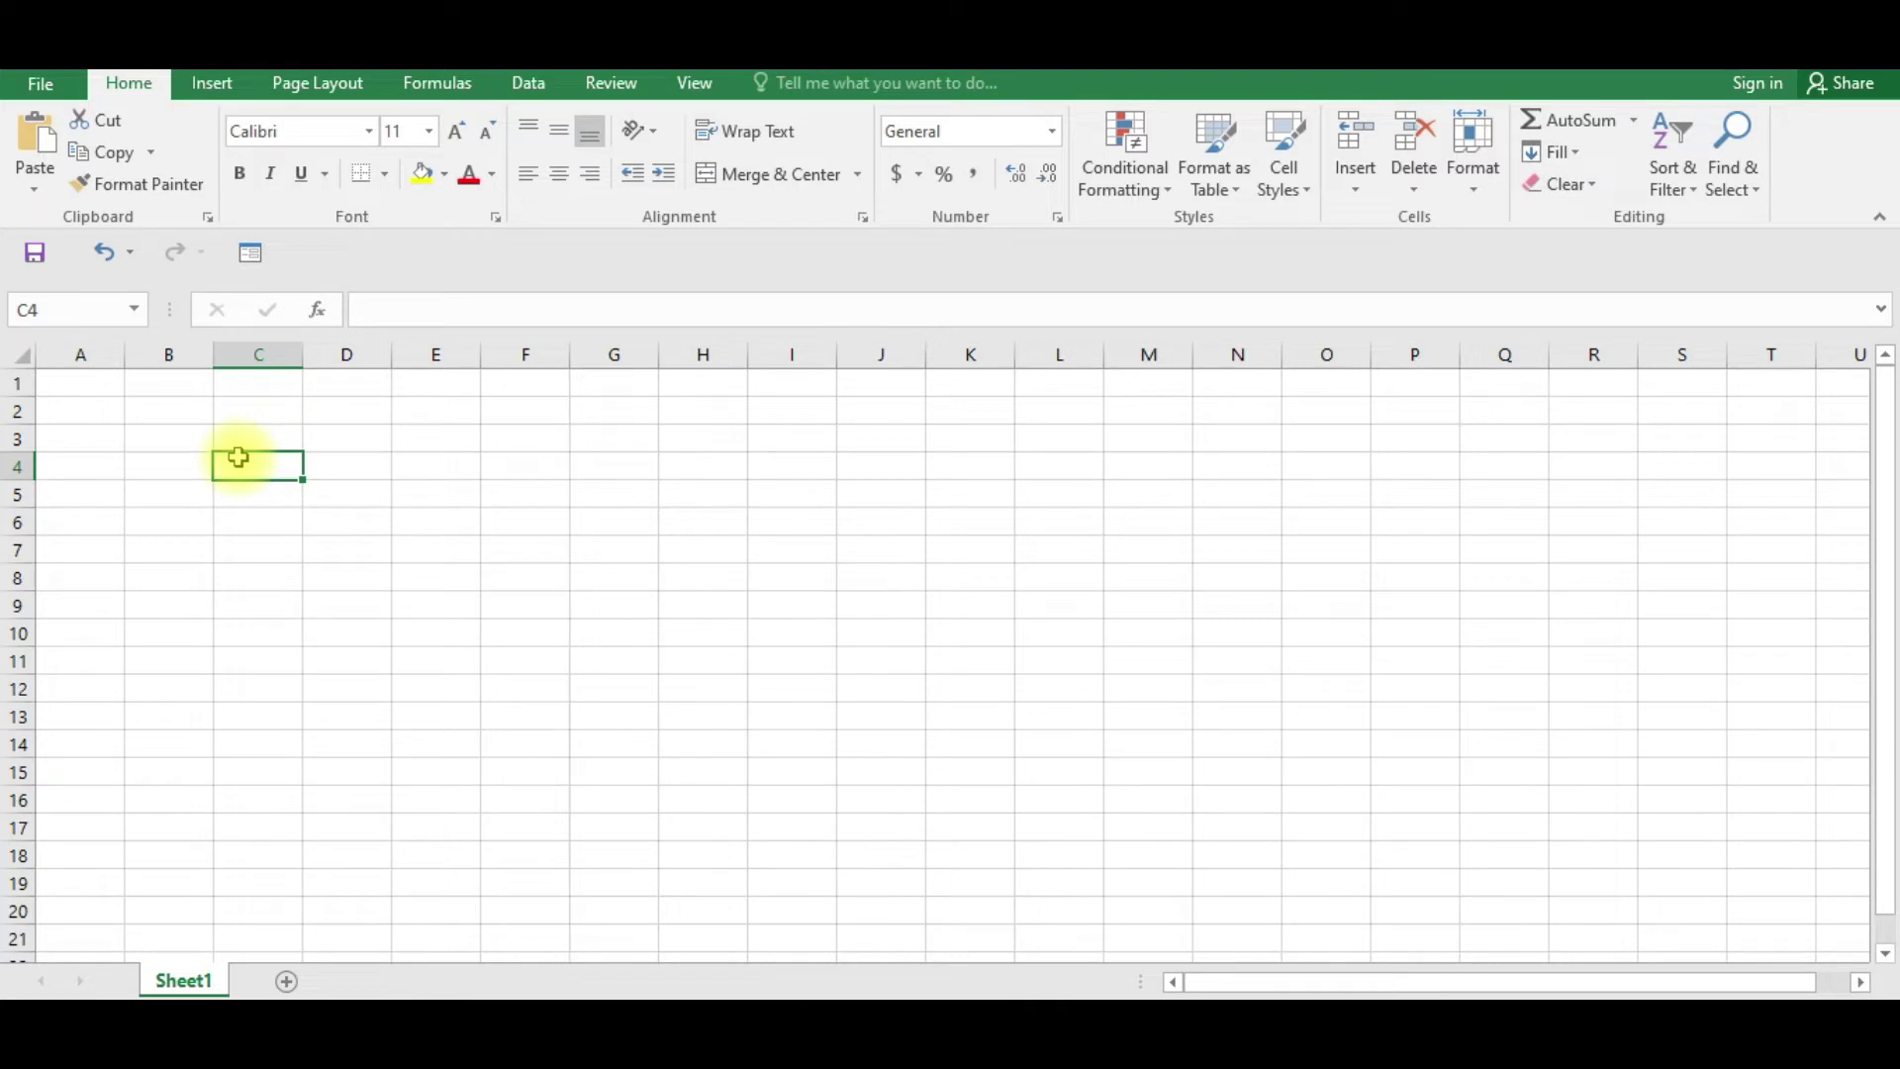
{"action": "type", "text": "Name"}
{"action": "key", "text": "Tab"}
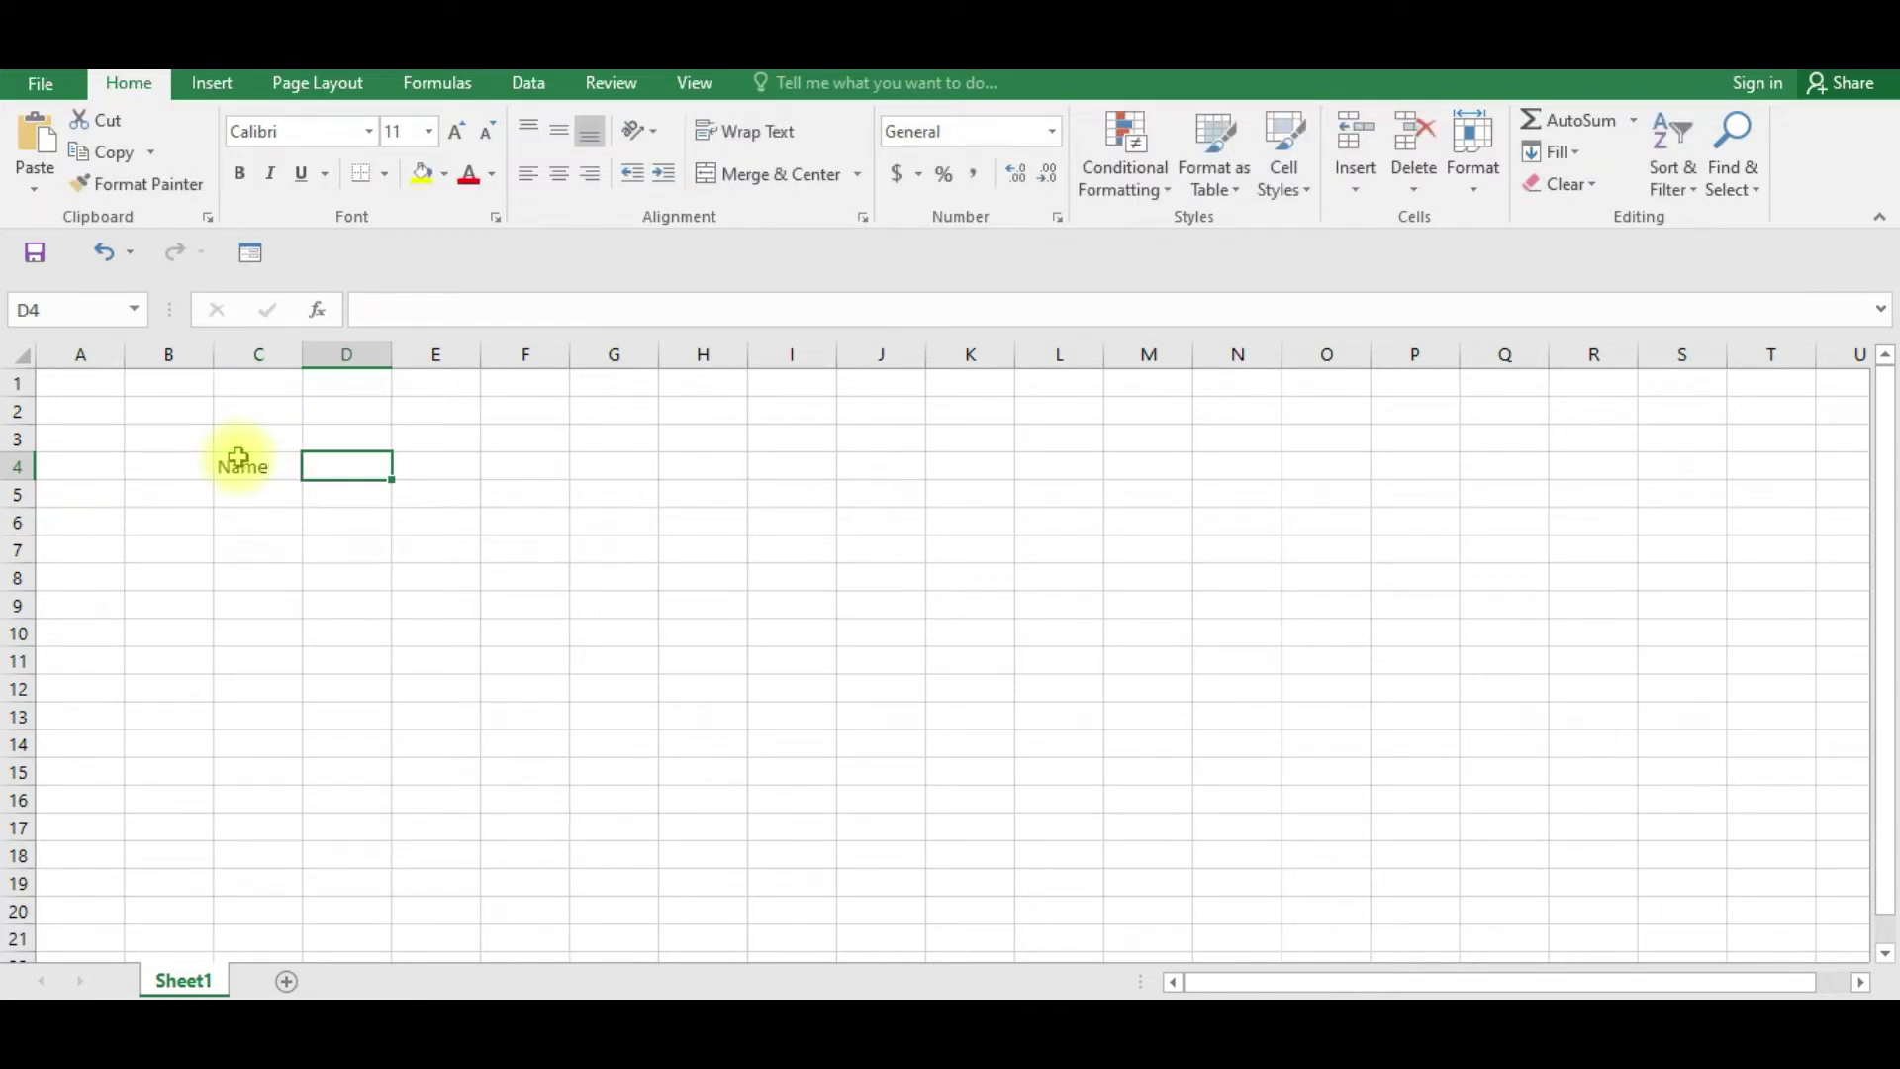
{"action": "type", "text": "Ind 4.0"}
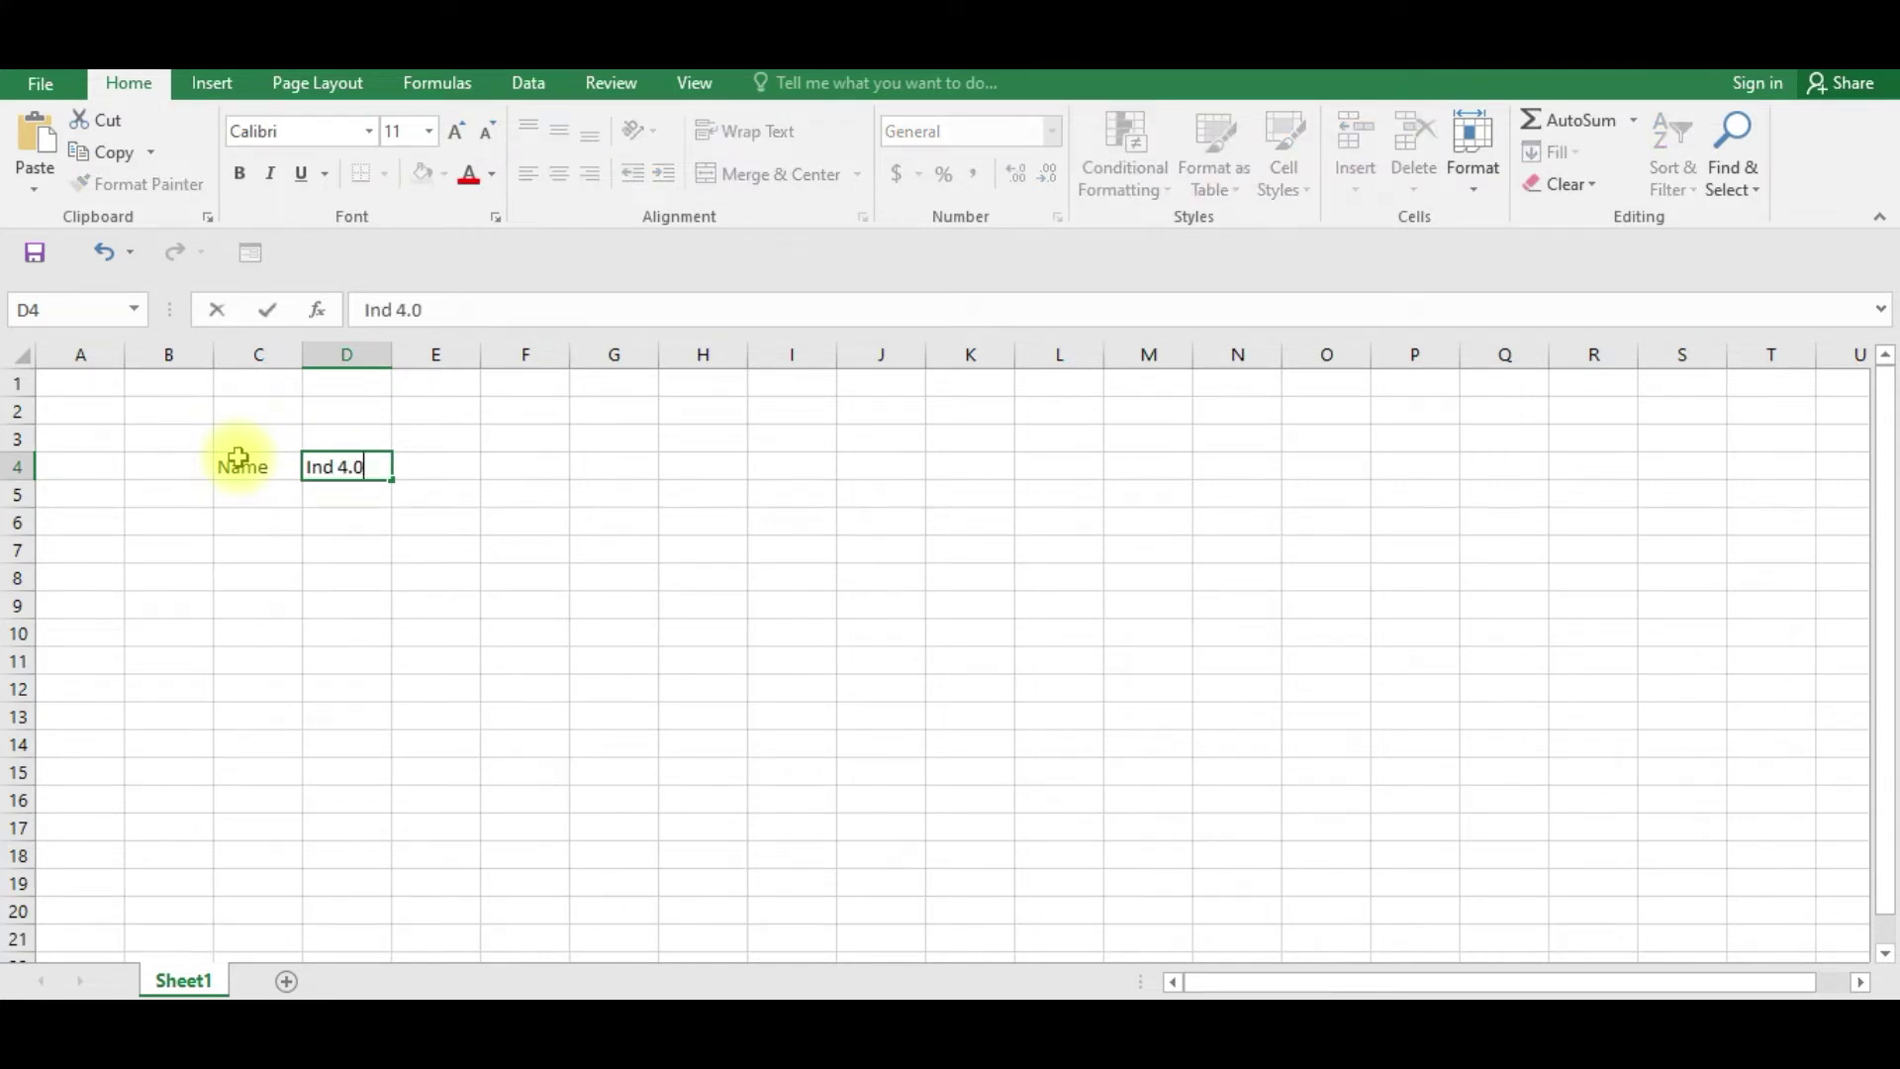
{"action": "key", "text": "Tab"}
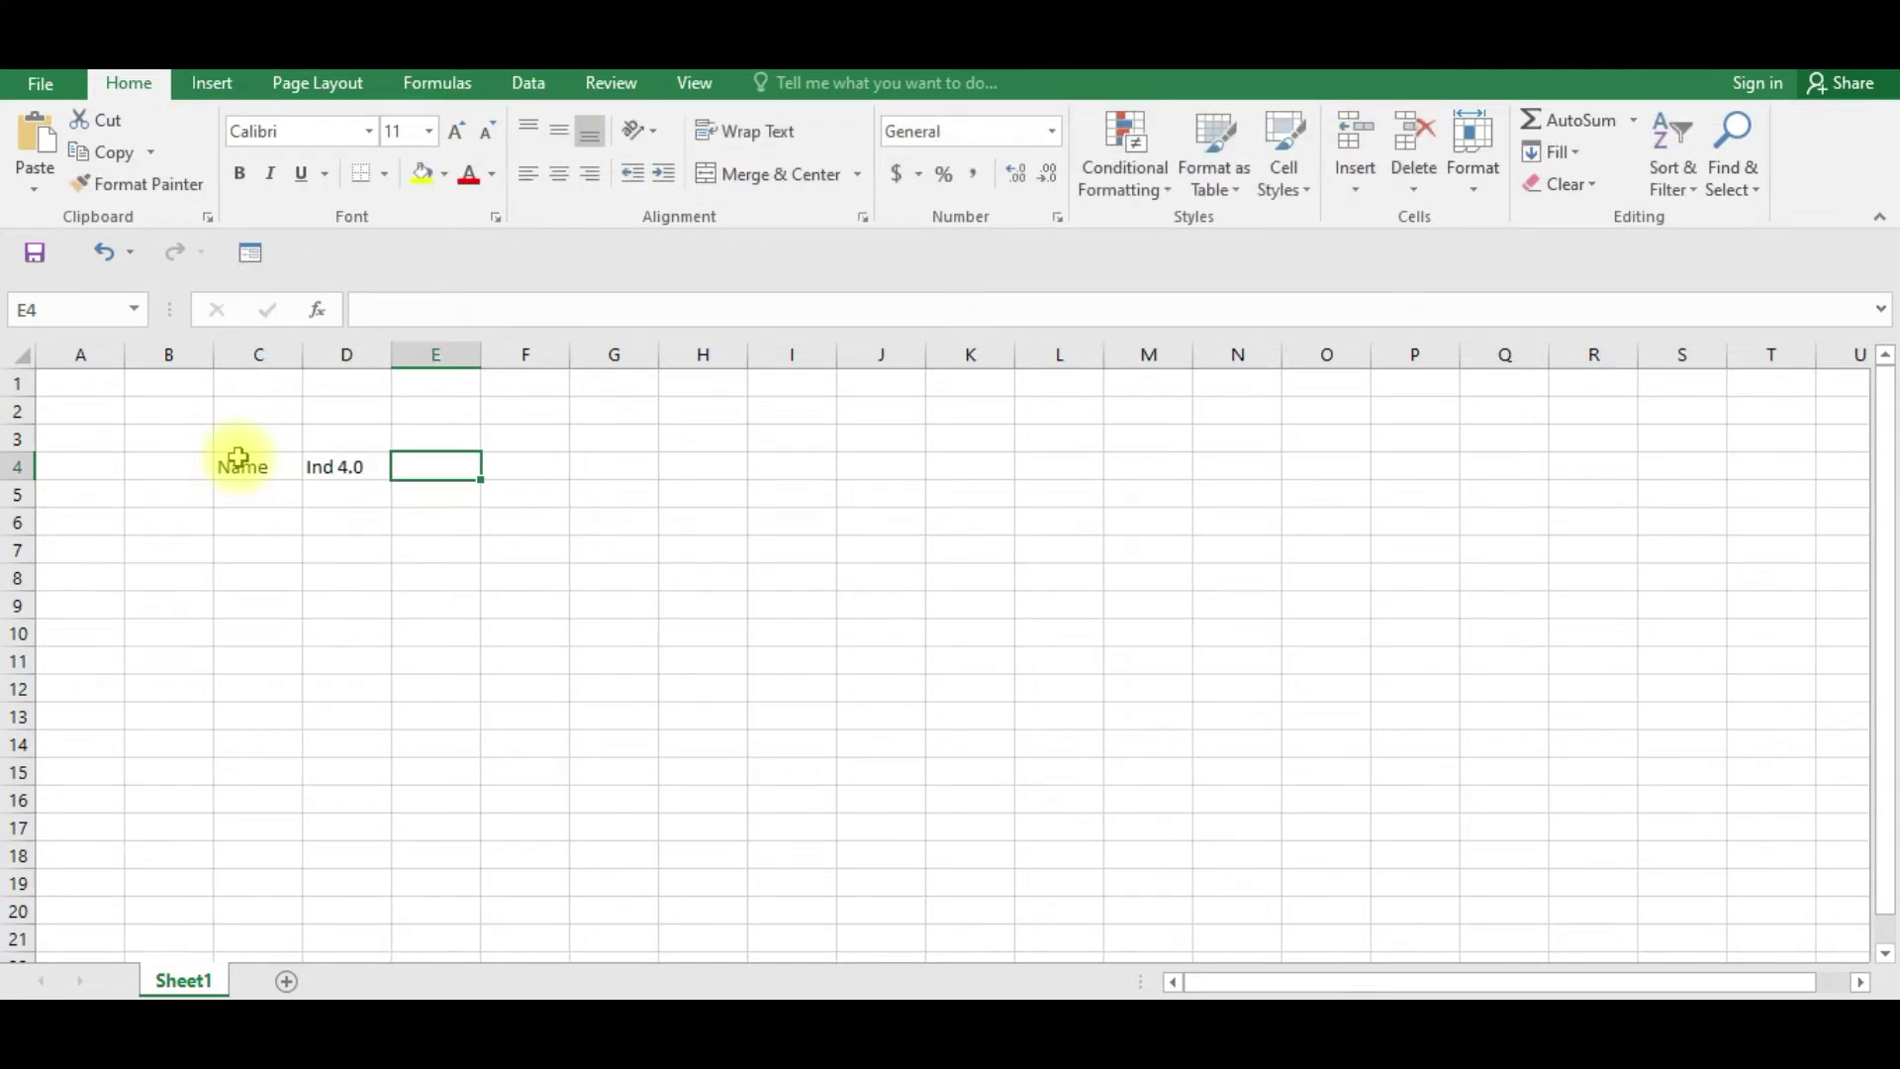
{"action": "type", "text": "MM"}
{"action": "key", "text": "Tab"}
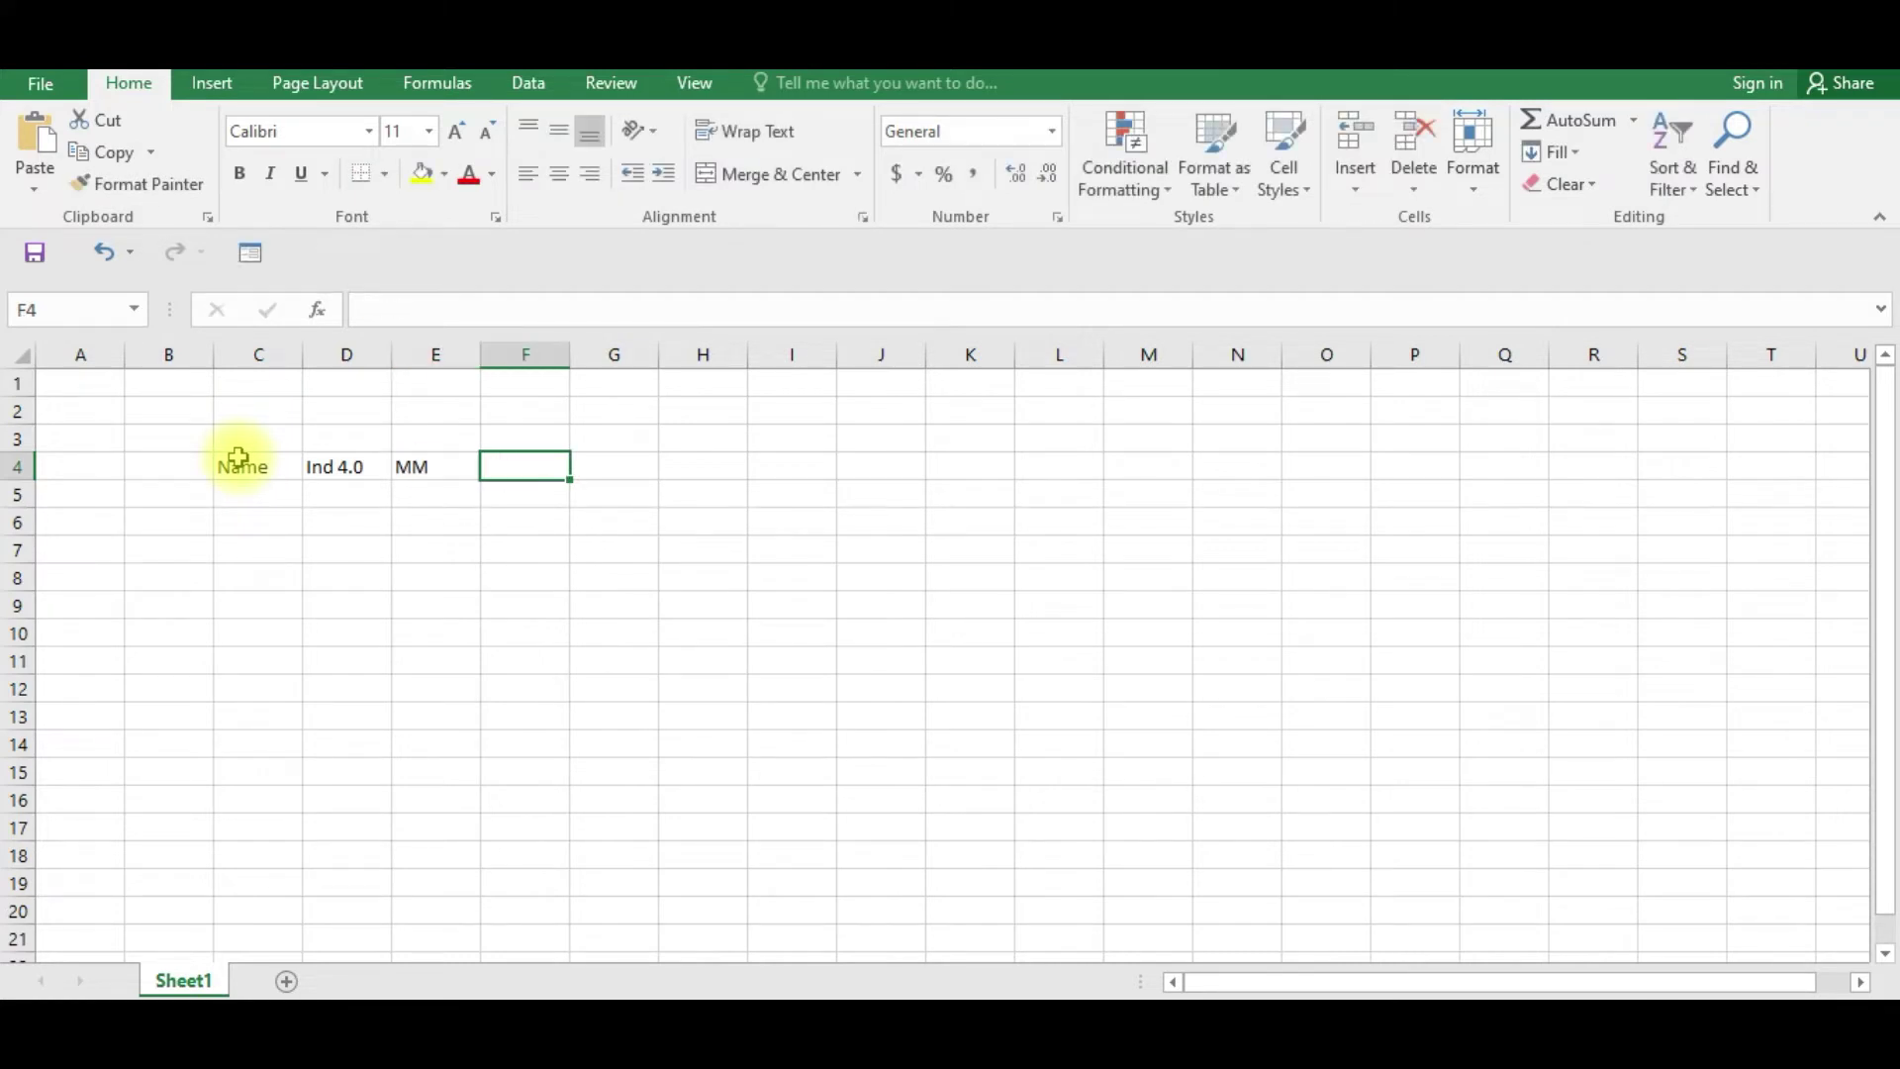
{"action": "type", "text": "SM"}
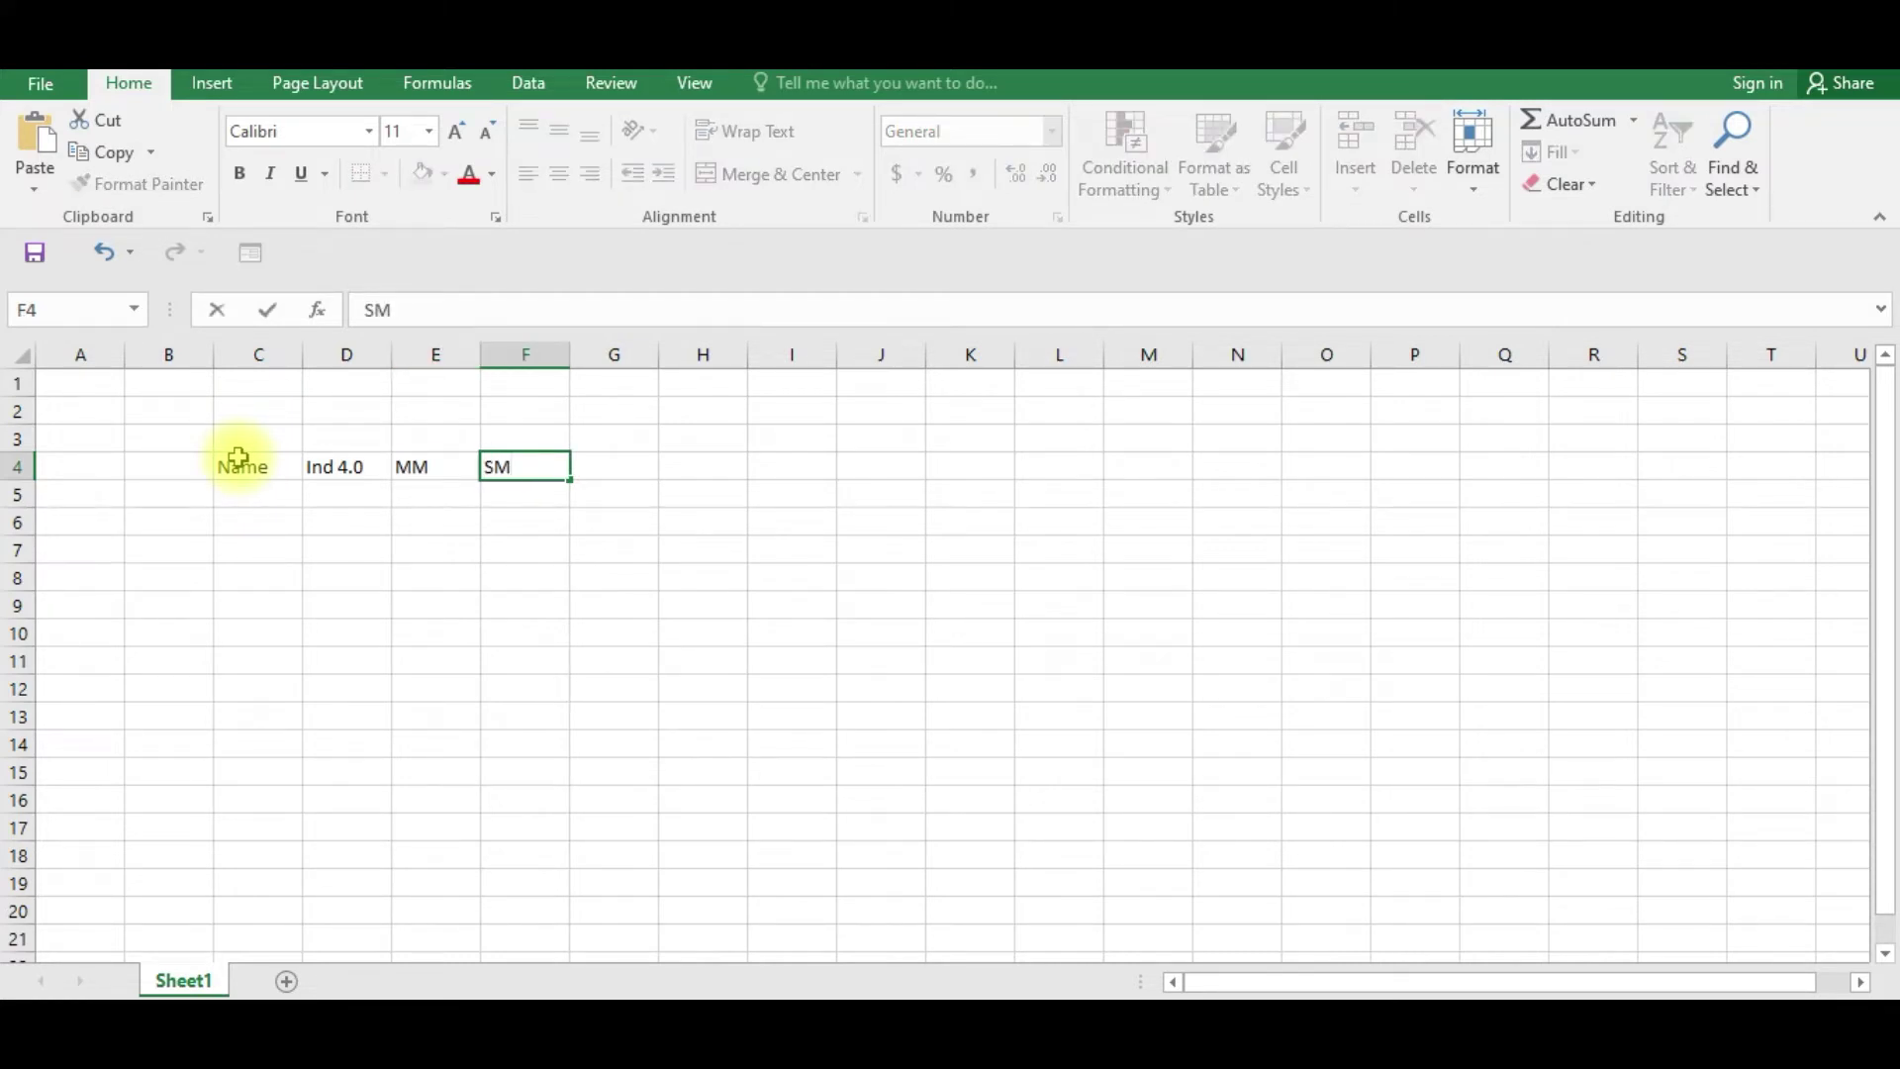
{"action": "key", "text": "Tab"}
{"action": "type", "text": "LAB"}
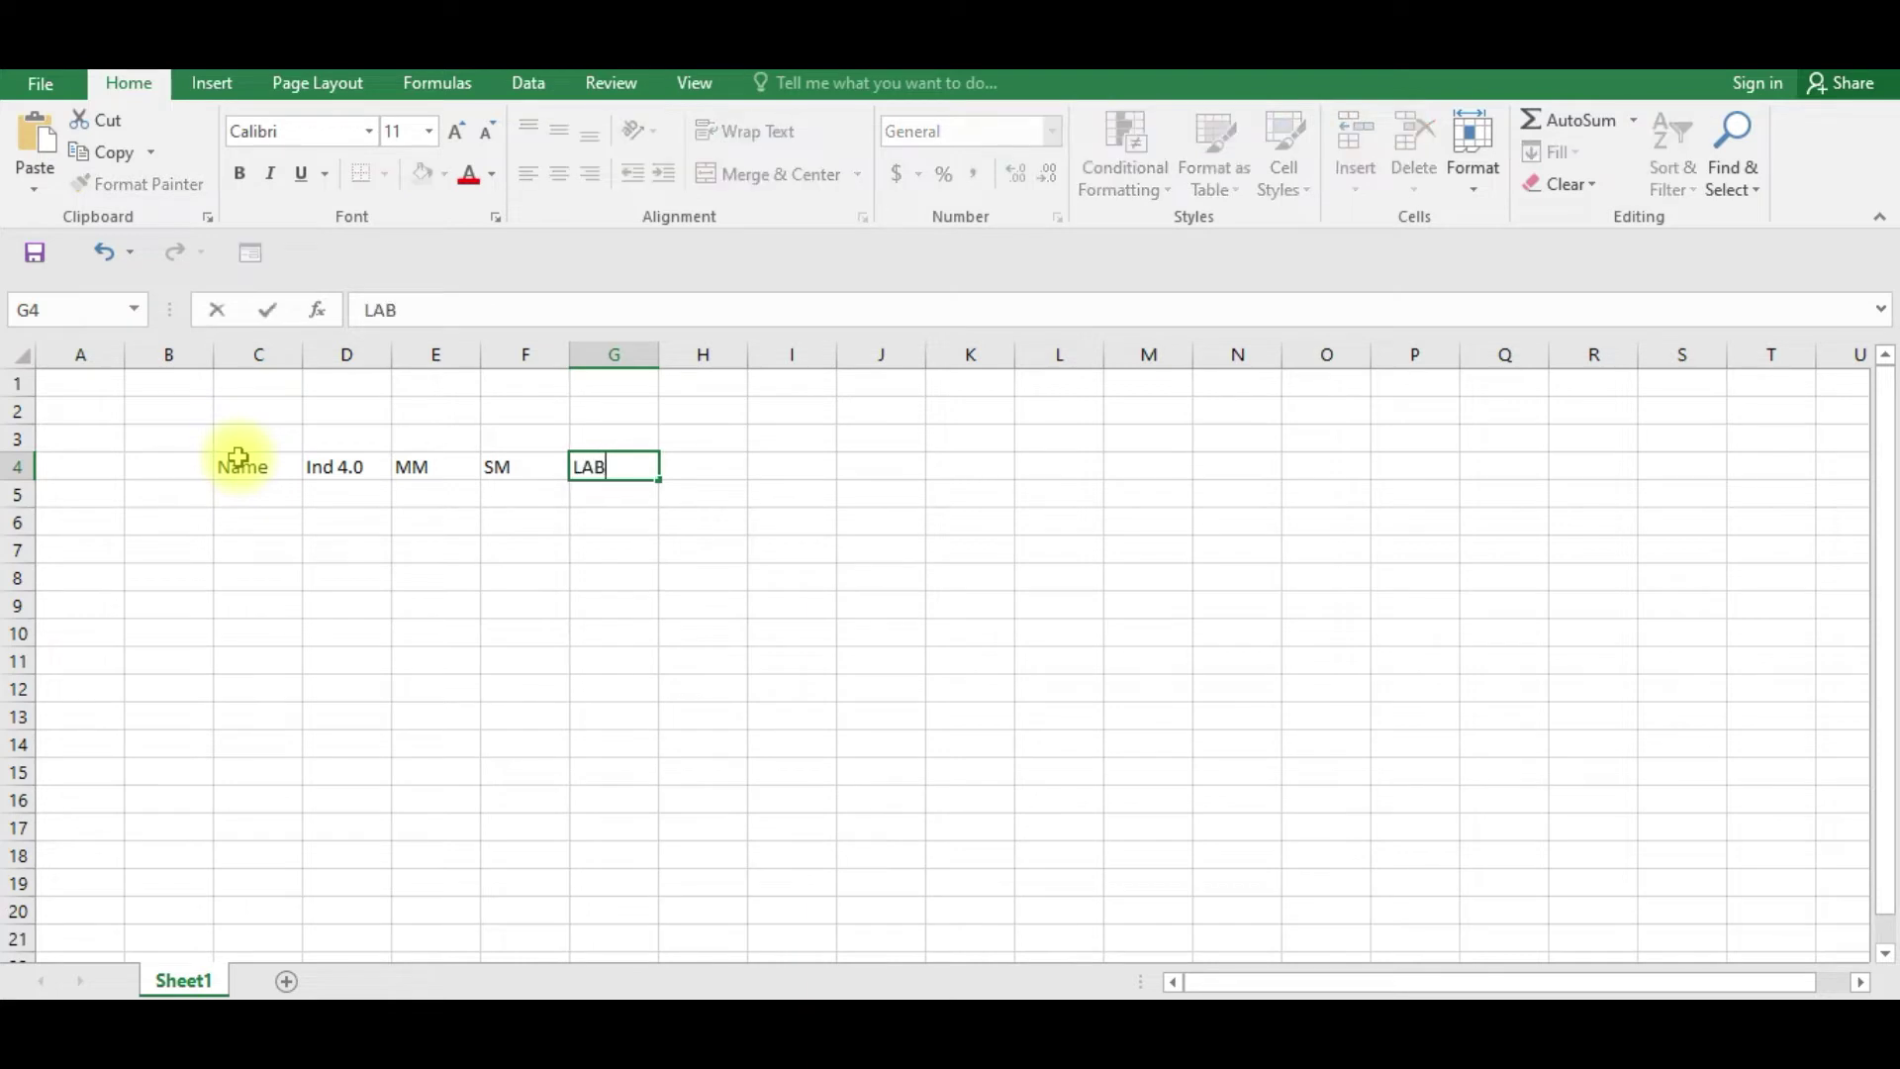
{"action": "key", "text": "Return"}
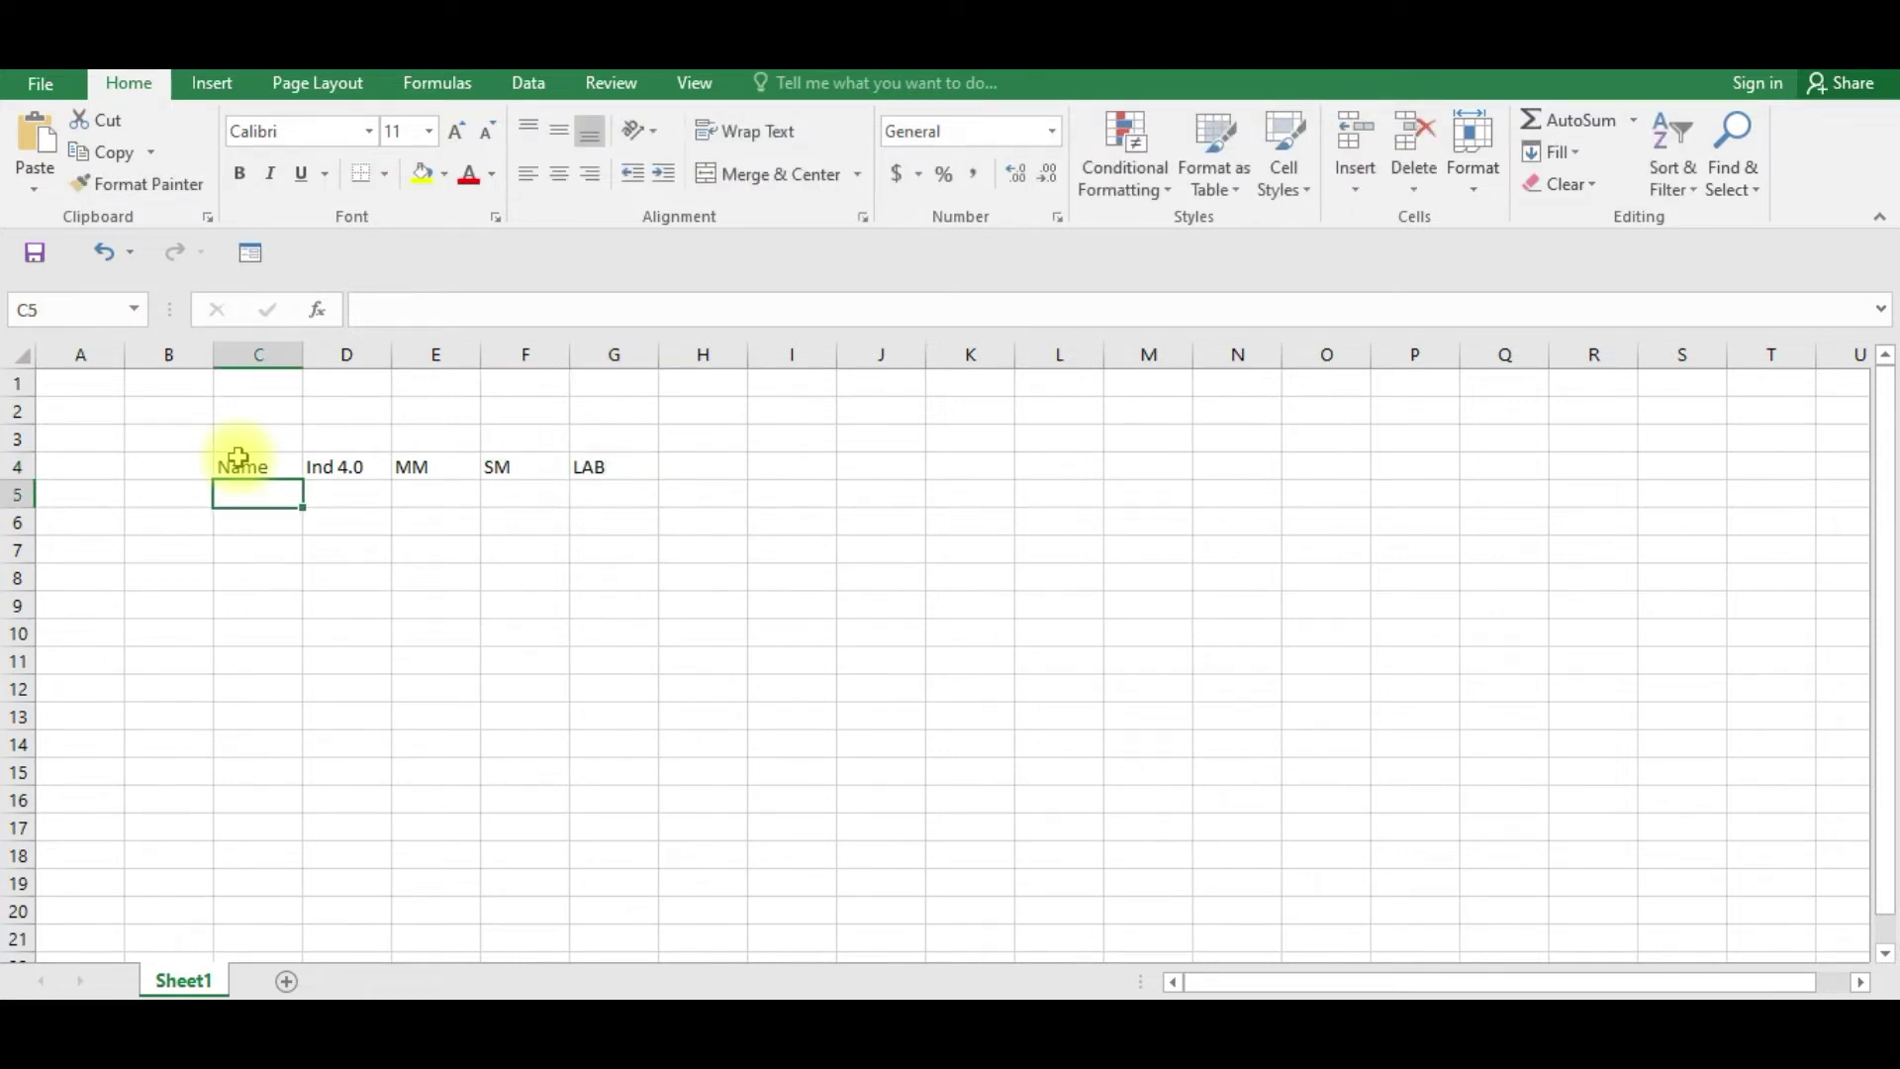
Step: Open a data form for C4:G4 using row 4 as labels, and begin entering a student's name
{"action": "left_click_drag", "start_coordinate": [237, 459], "coordinate": [595, 462]}
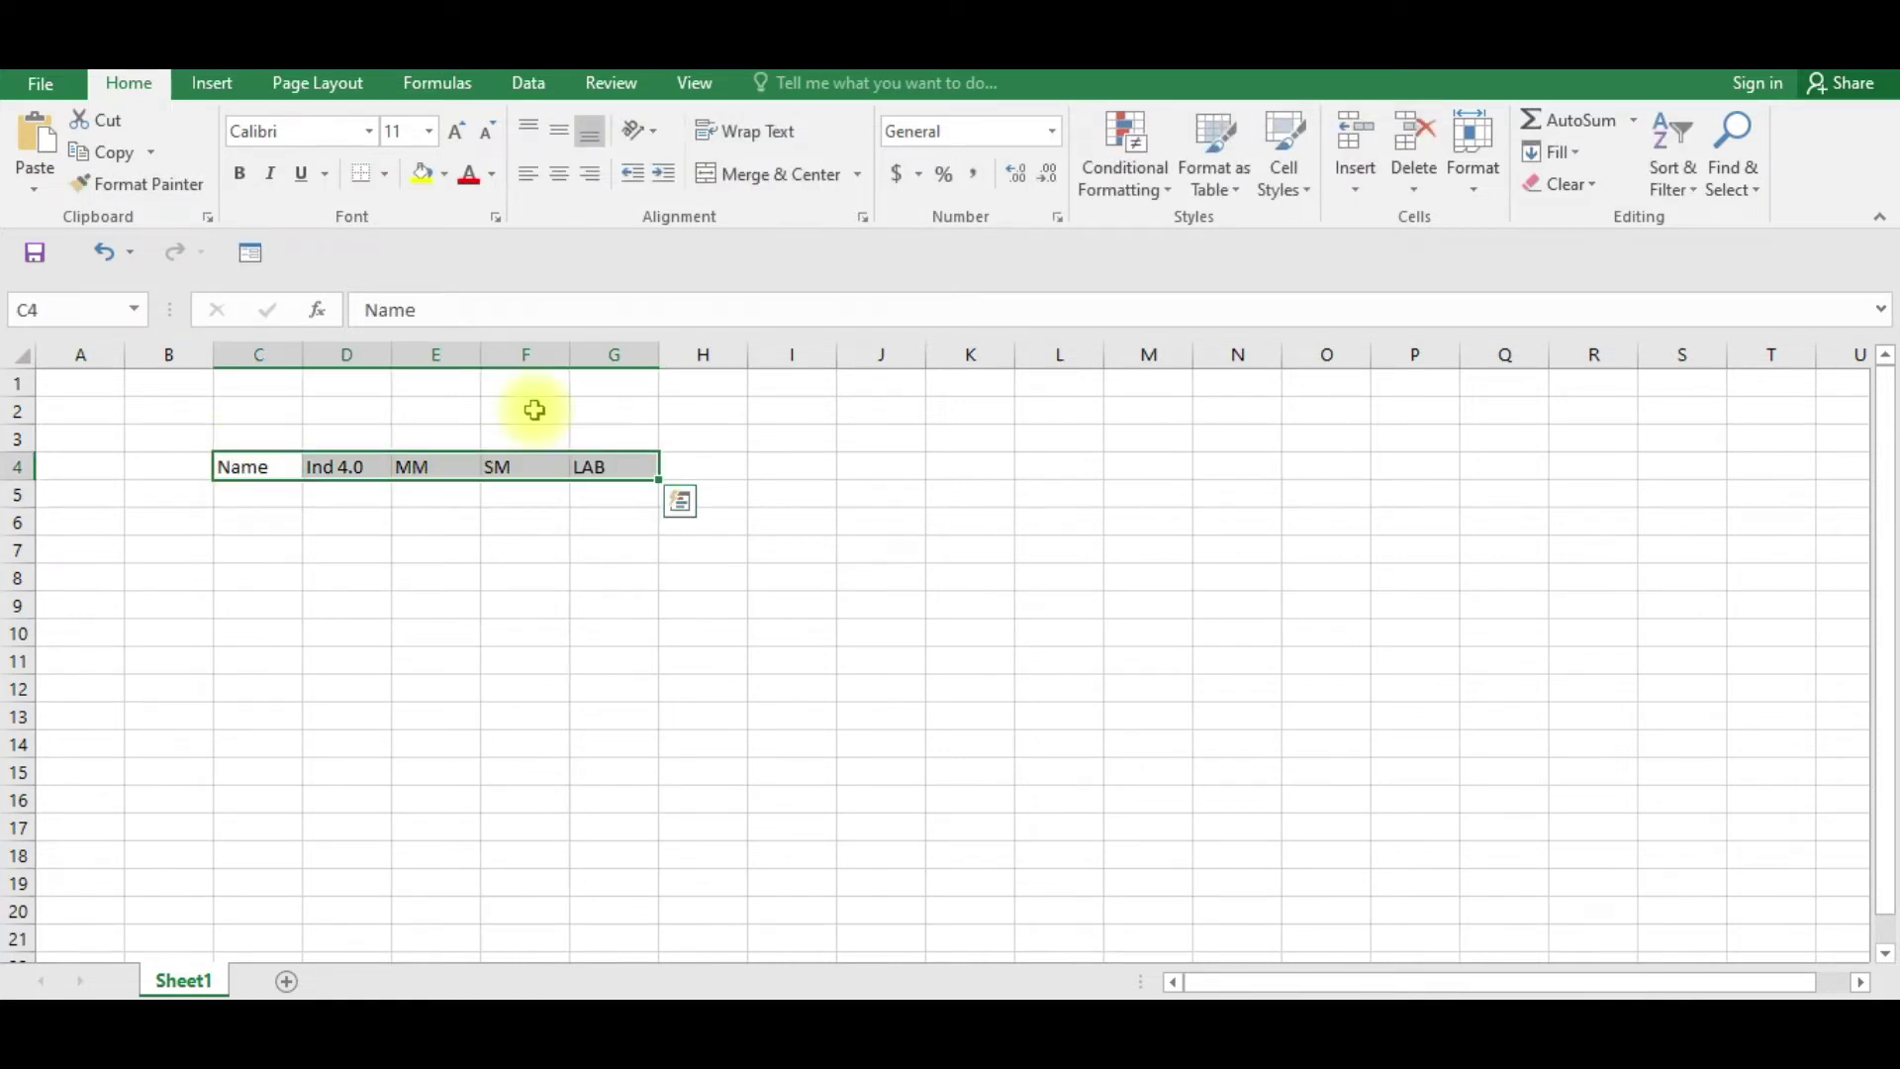
{"action": "left_click", "coordinate": [262, 258]}
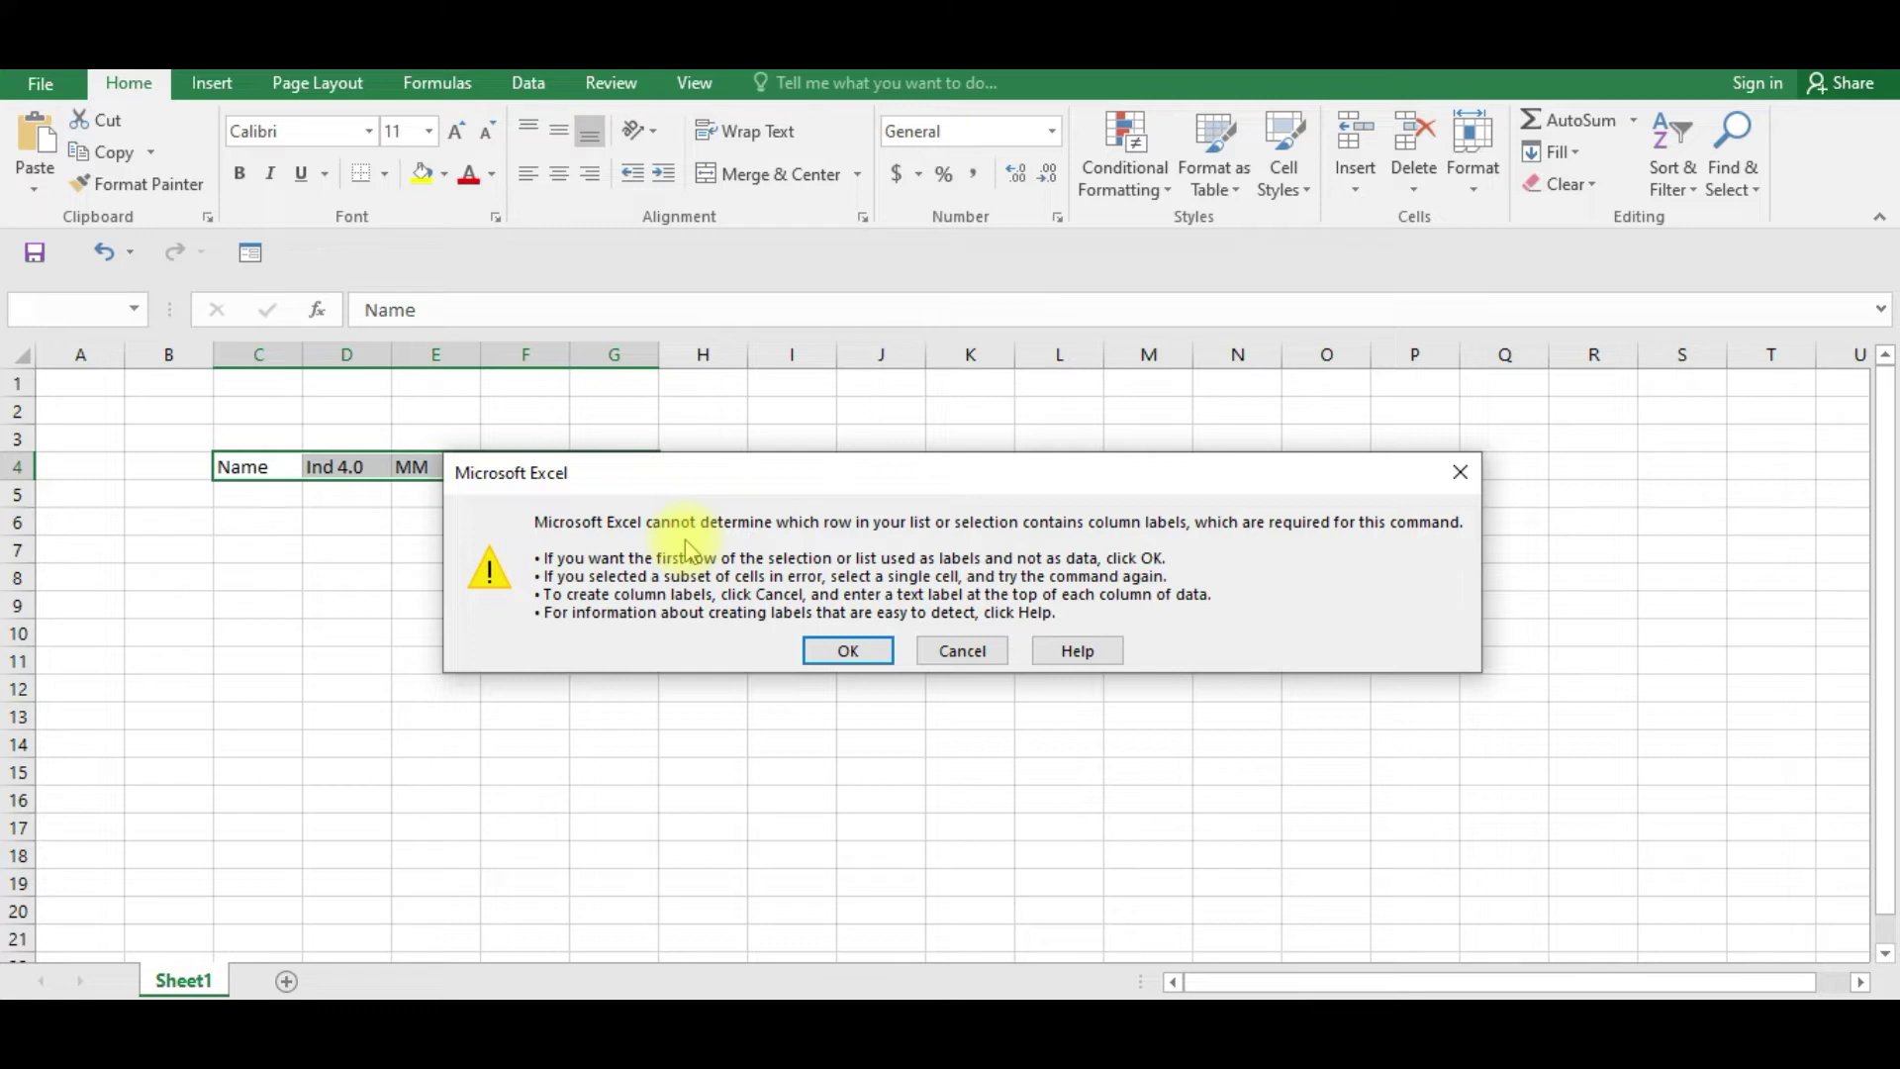
{"action": "left_click", "coordinate": [848, 651]}
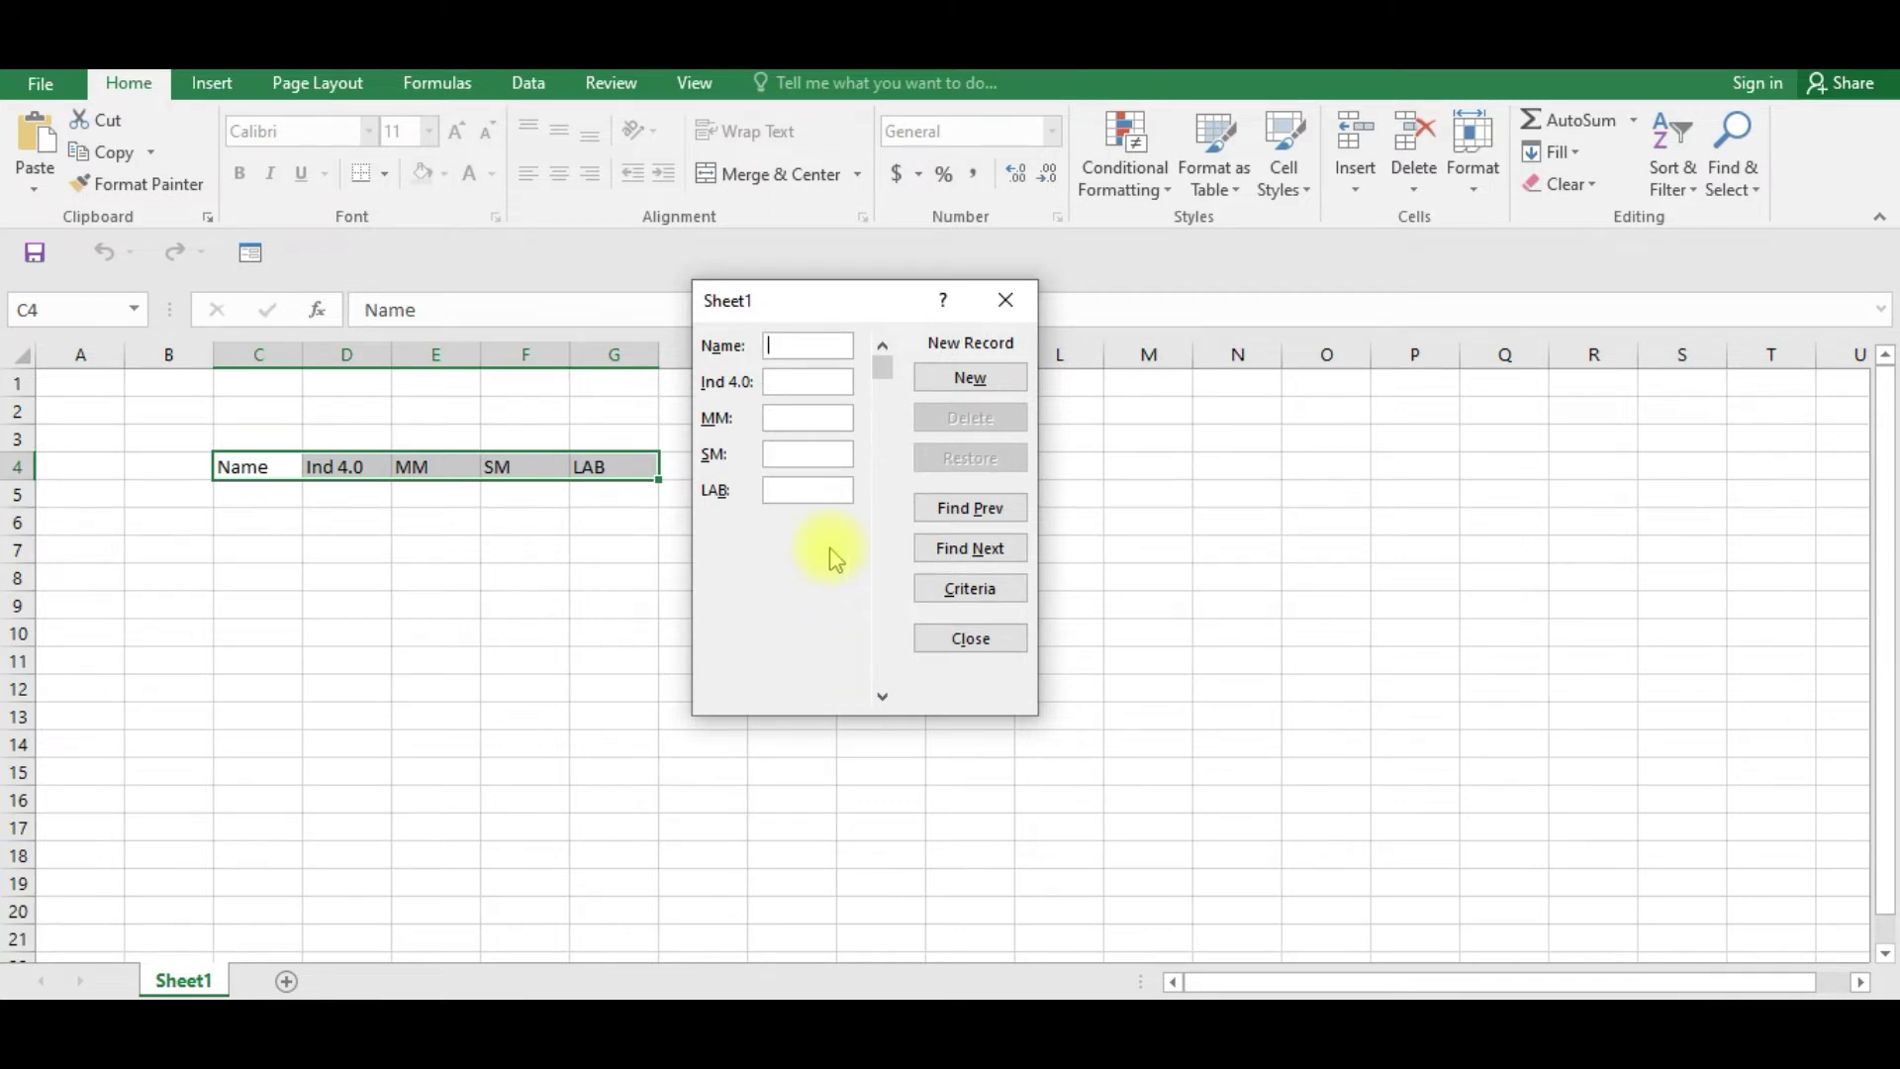
{"action": "type", "text": "KTS"}
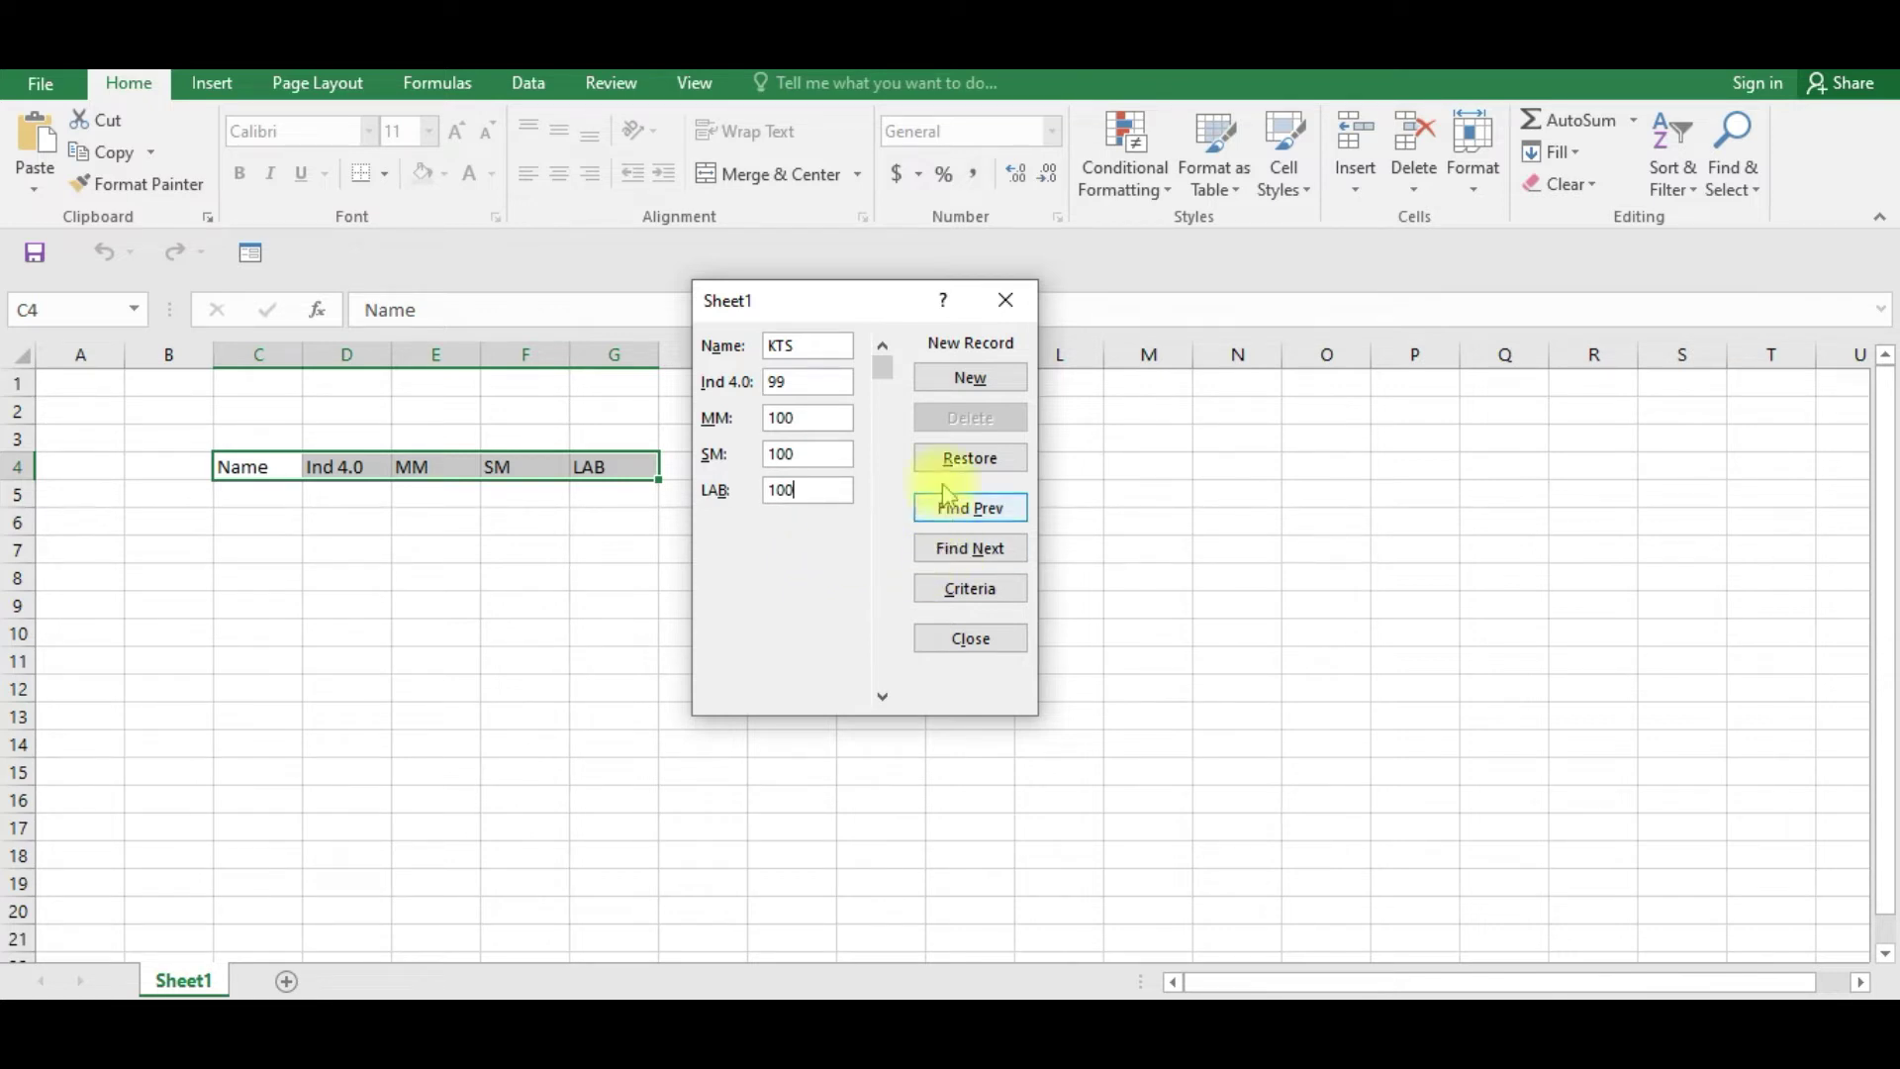
Step: Add two student mark records through the form, then open Excel Options
{"action": "left_click", "coordinate": [948, 379]}
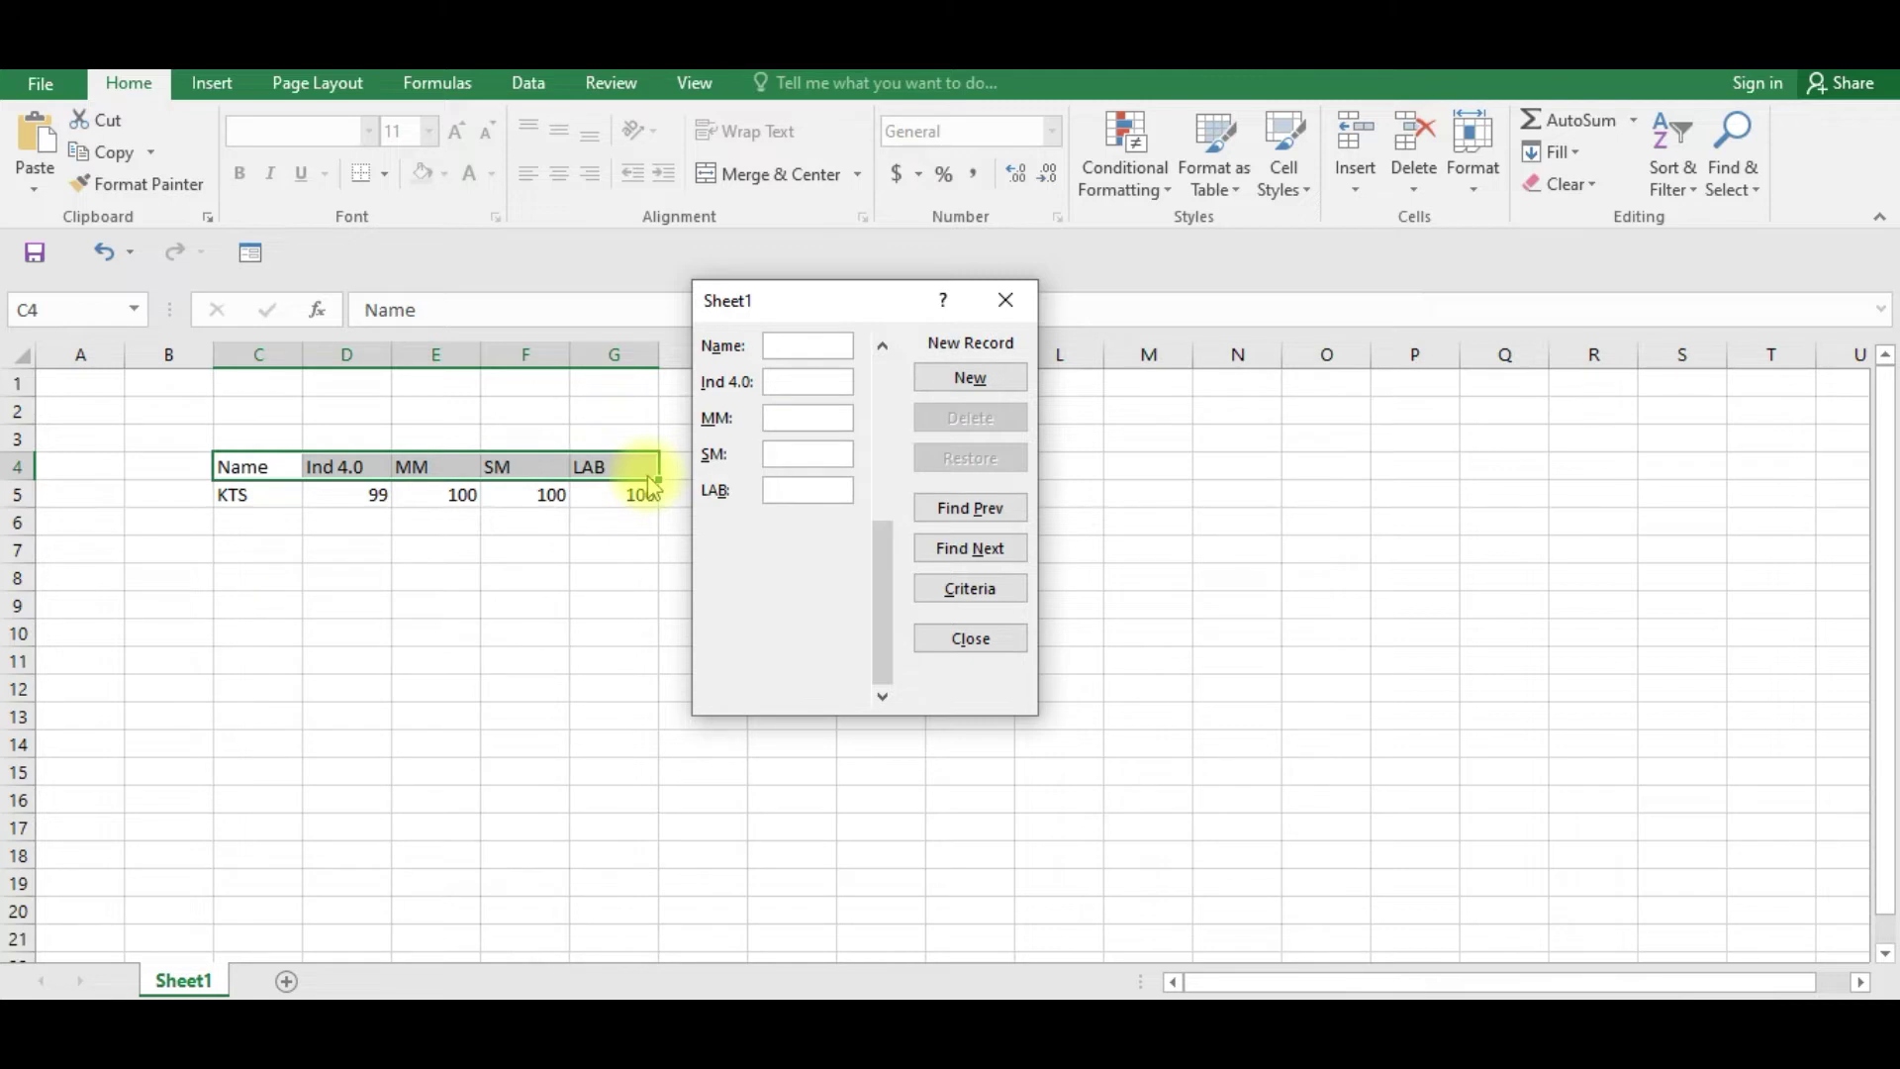
{"action": "type", "text": "PASUPATHI"}
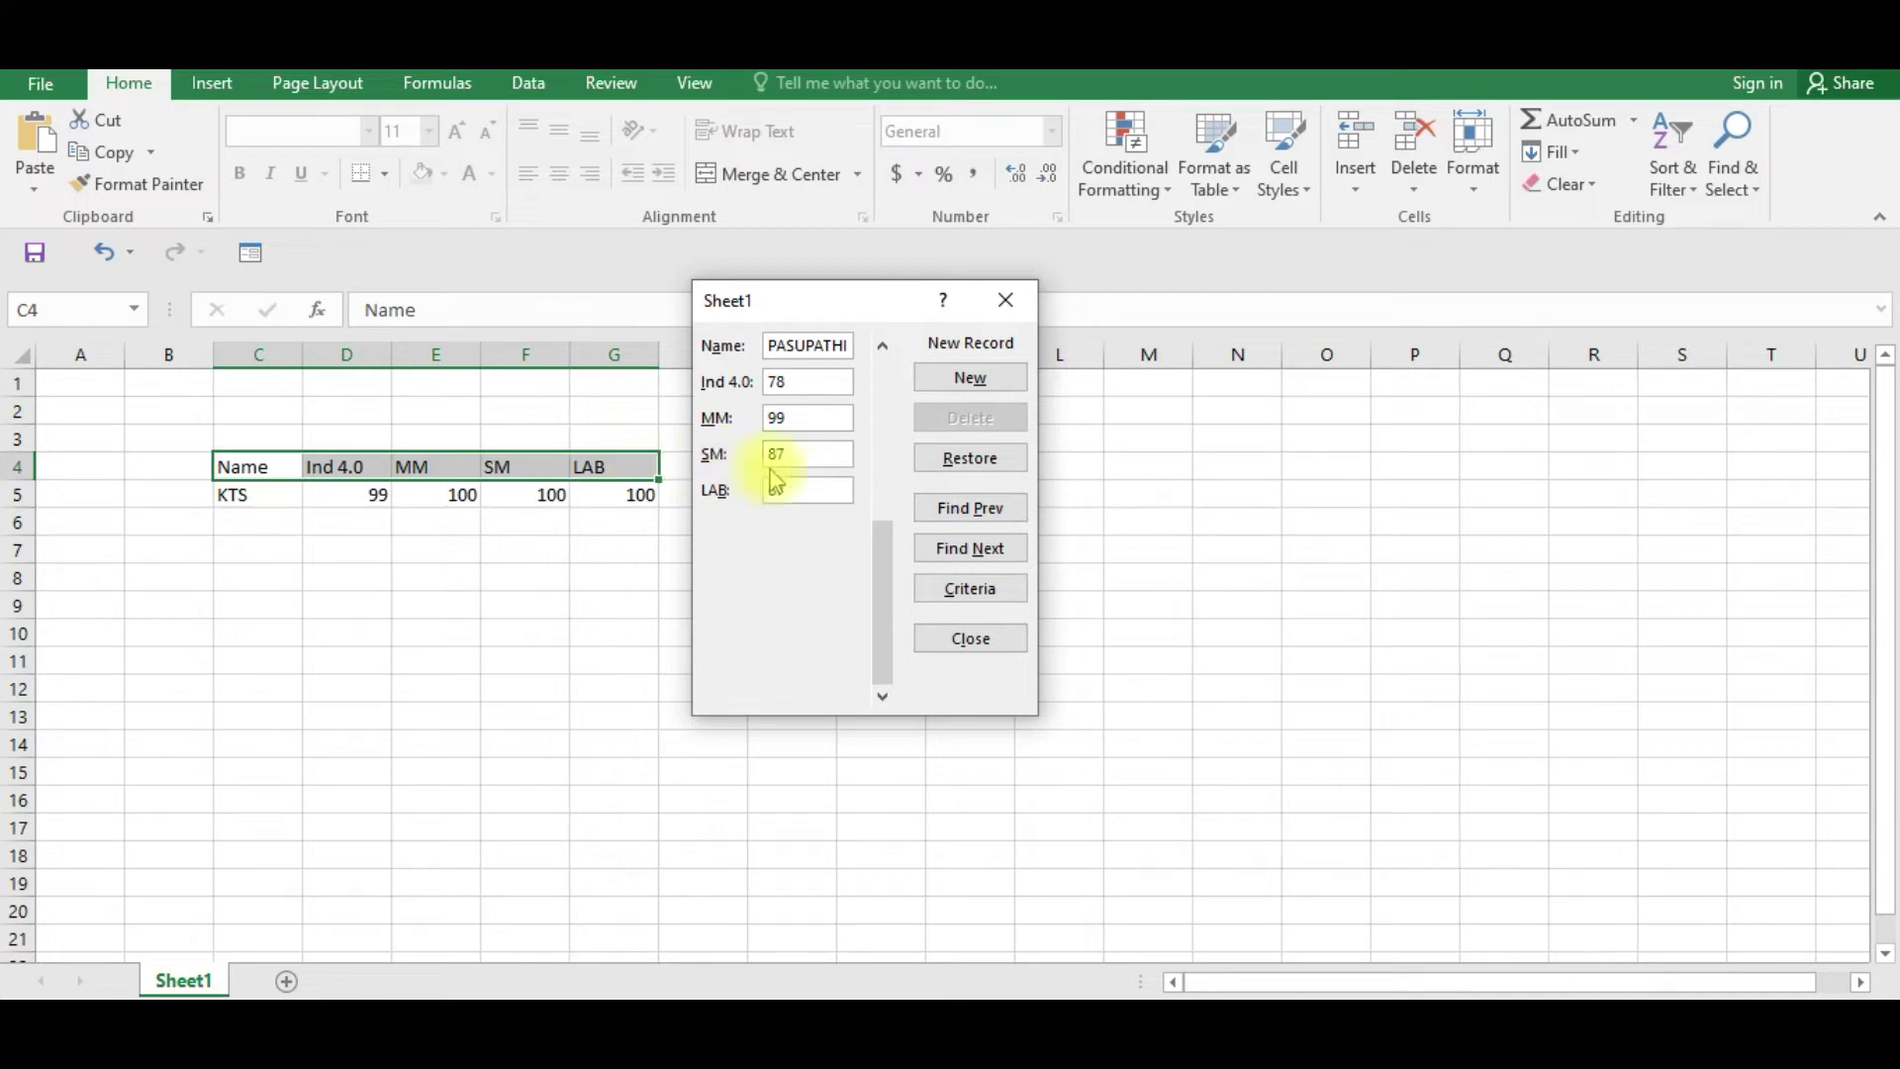
{"action": "left_click", "coordinate": [990, 386]}
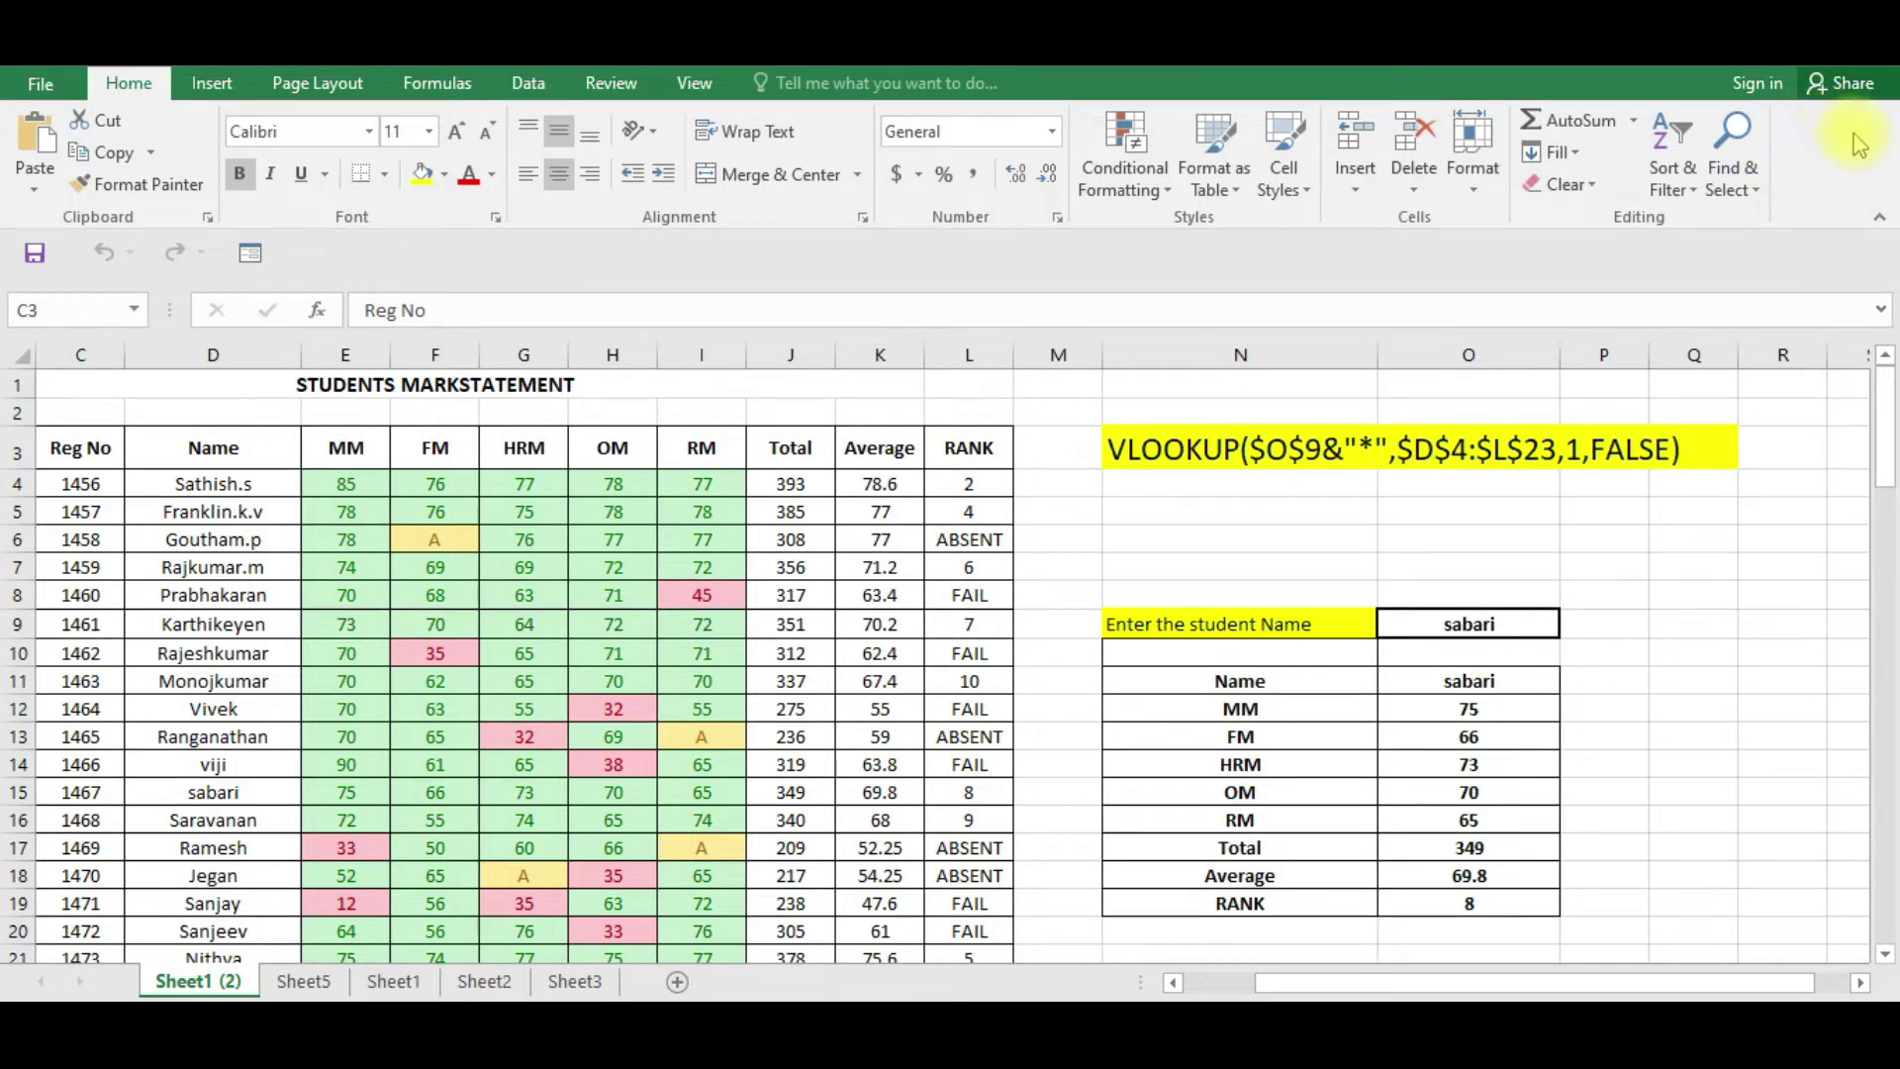
{"action": "left_click", "coordinate": [40, 83]}
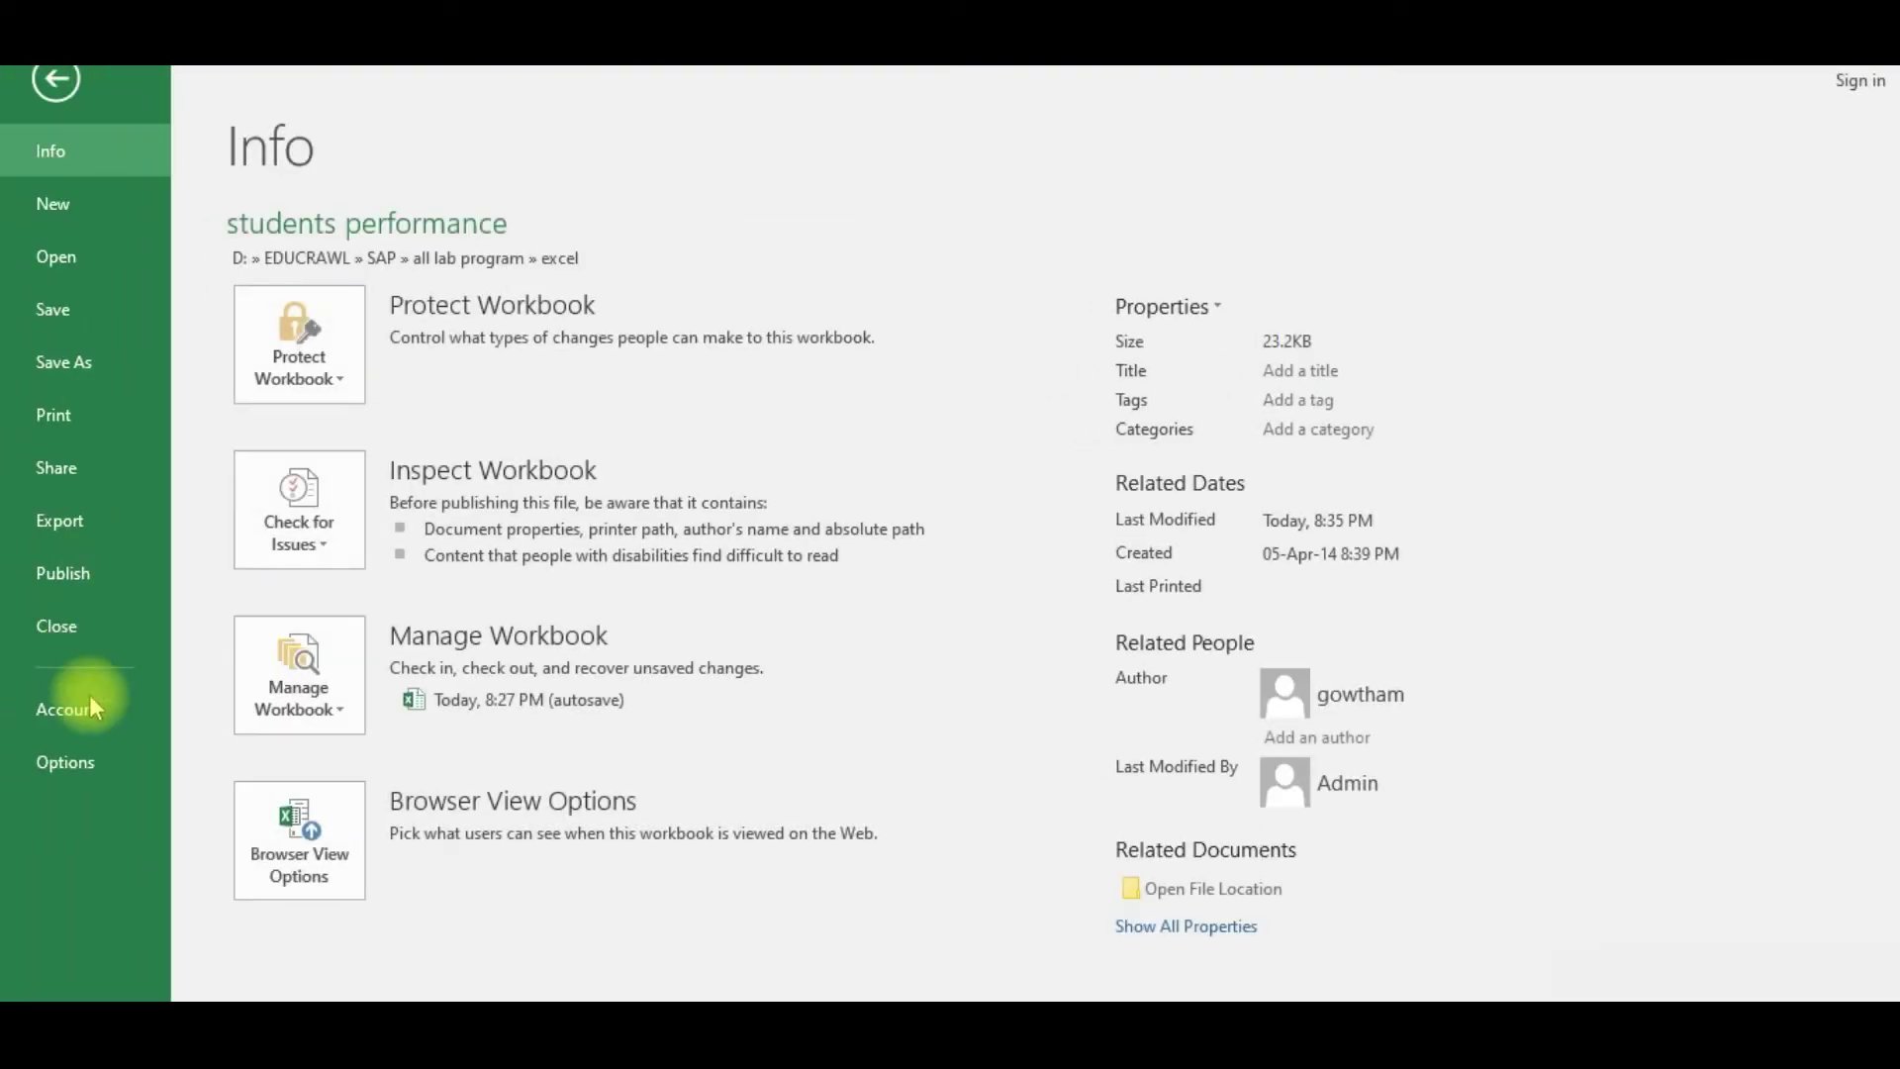
{"action": "left_click", "coordinate": [35, 758]}
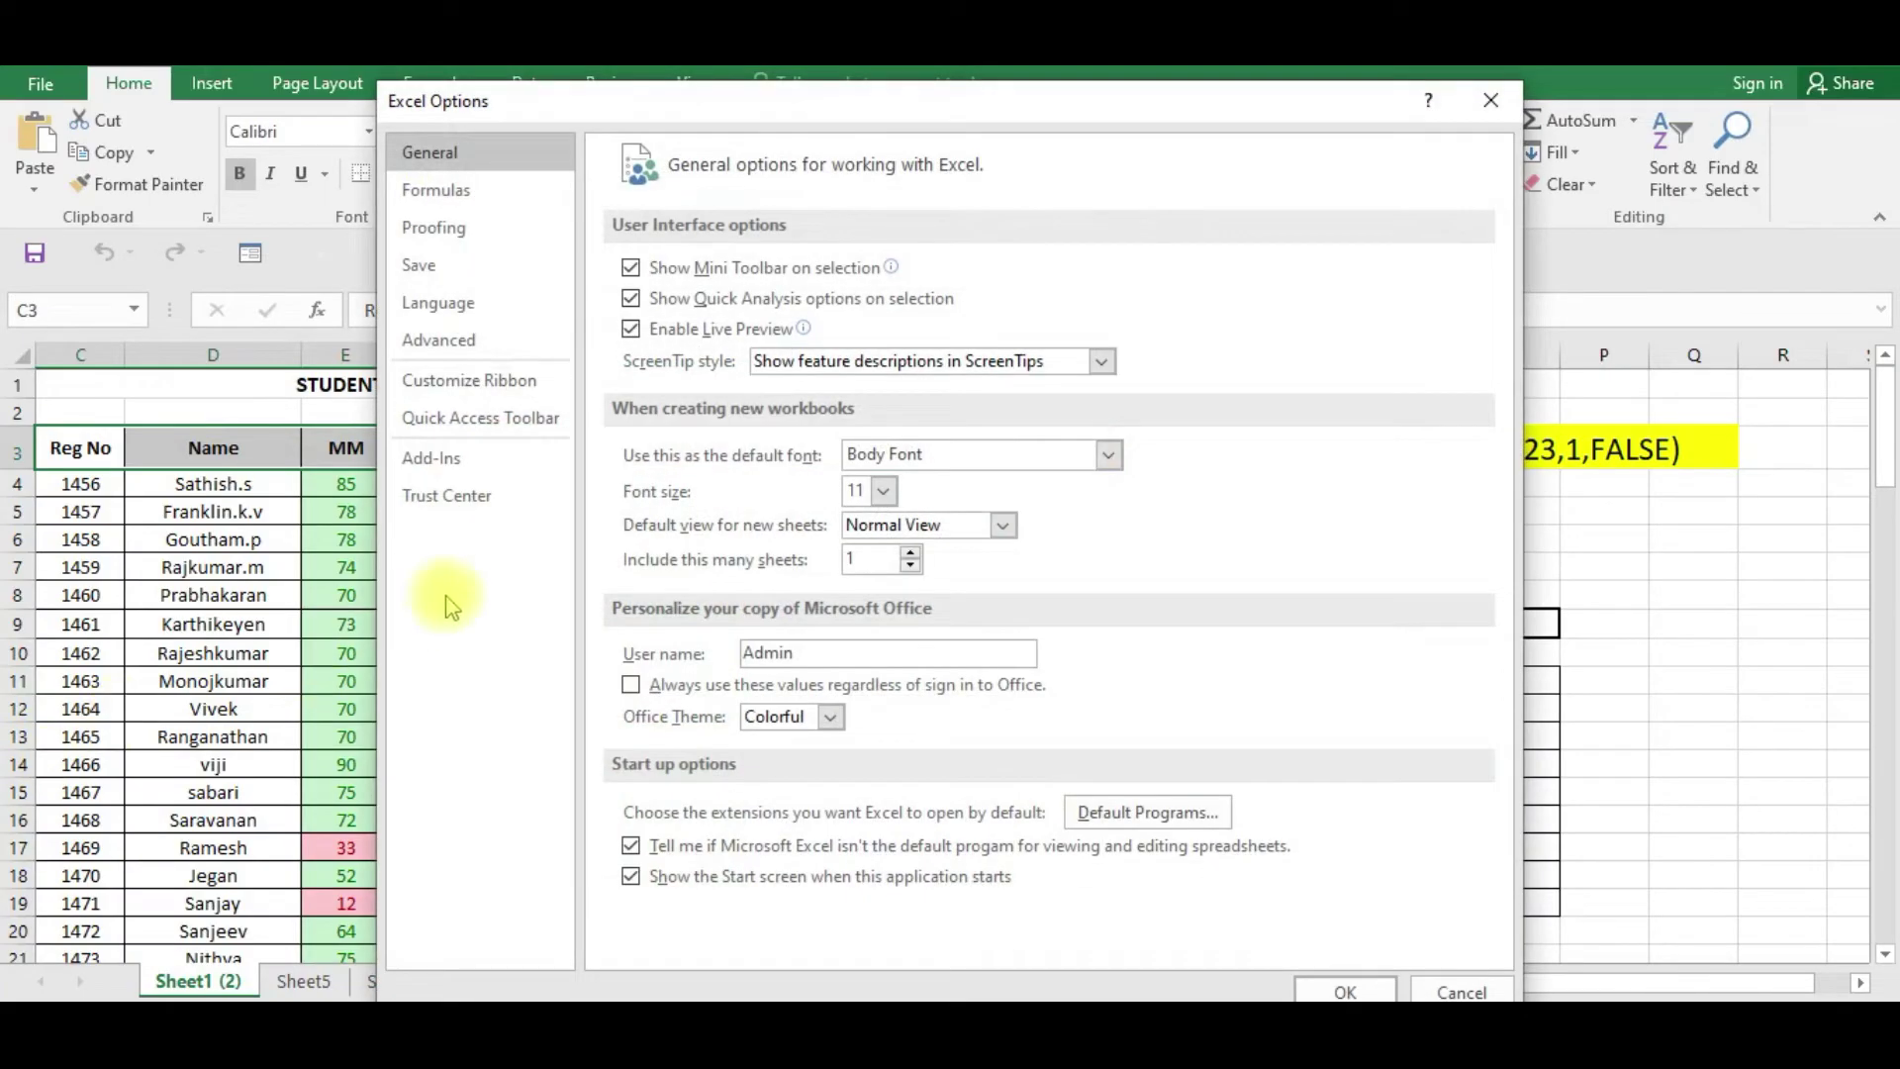
Step: In Customize Ribbon, try adding Form... from All Commands directly to the Home tab
{"action": "left_click", "coordinate": [470, 386]}
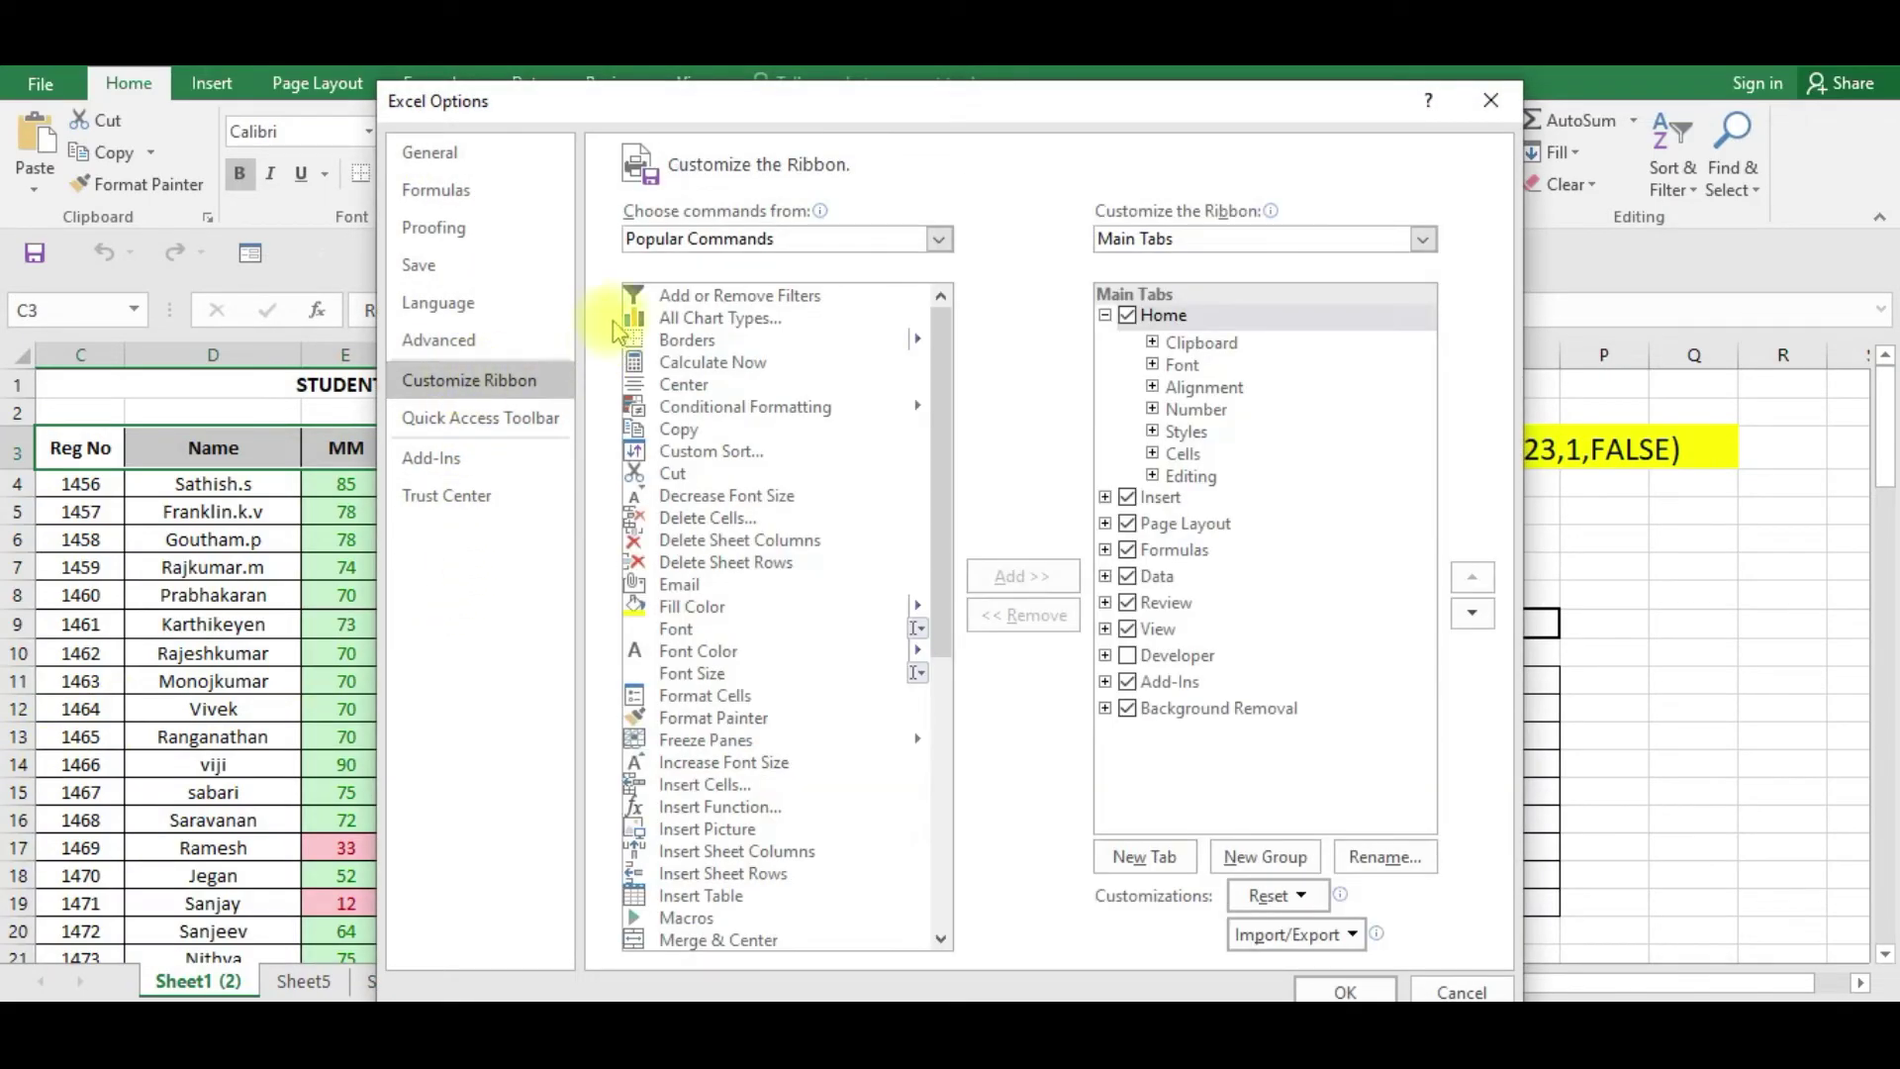
{"action": "left_click", "coordinate": [681, 239]}
{"action": "left_click", "coordinate": [692, 322]}
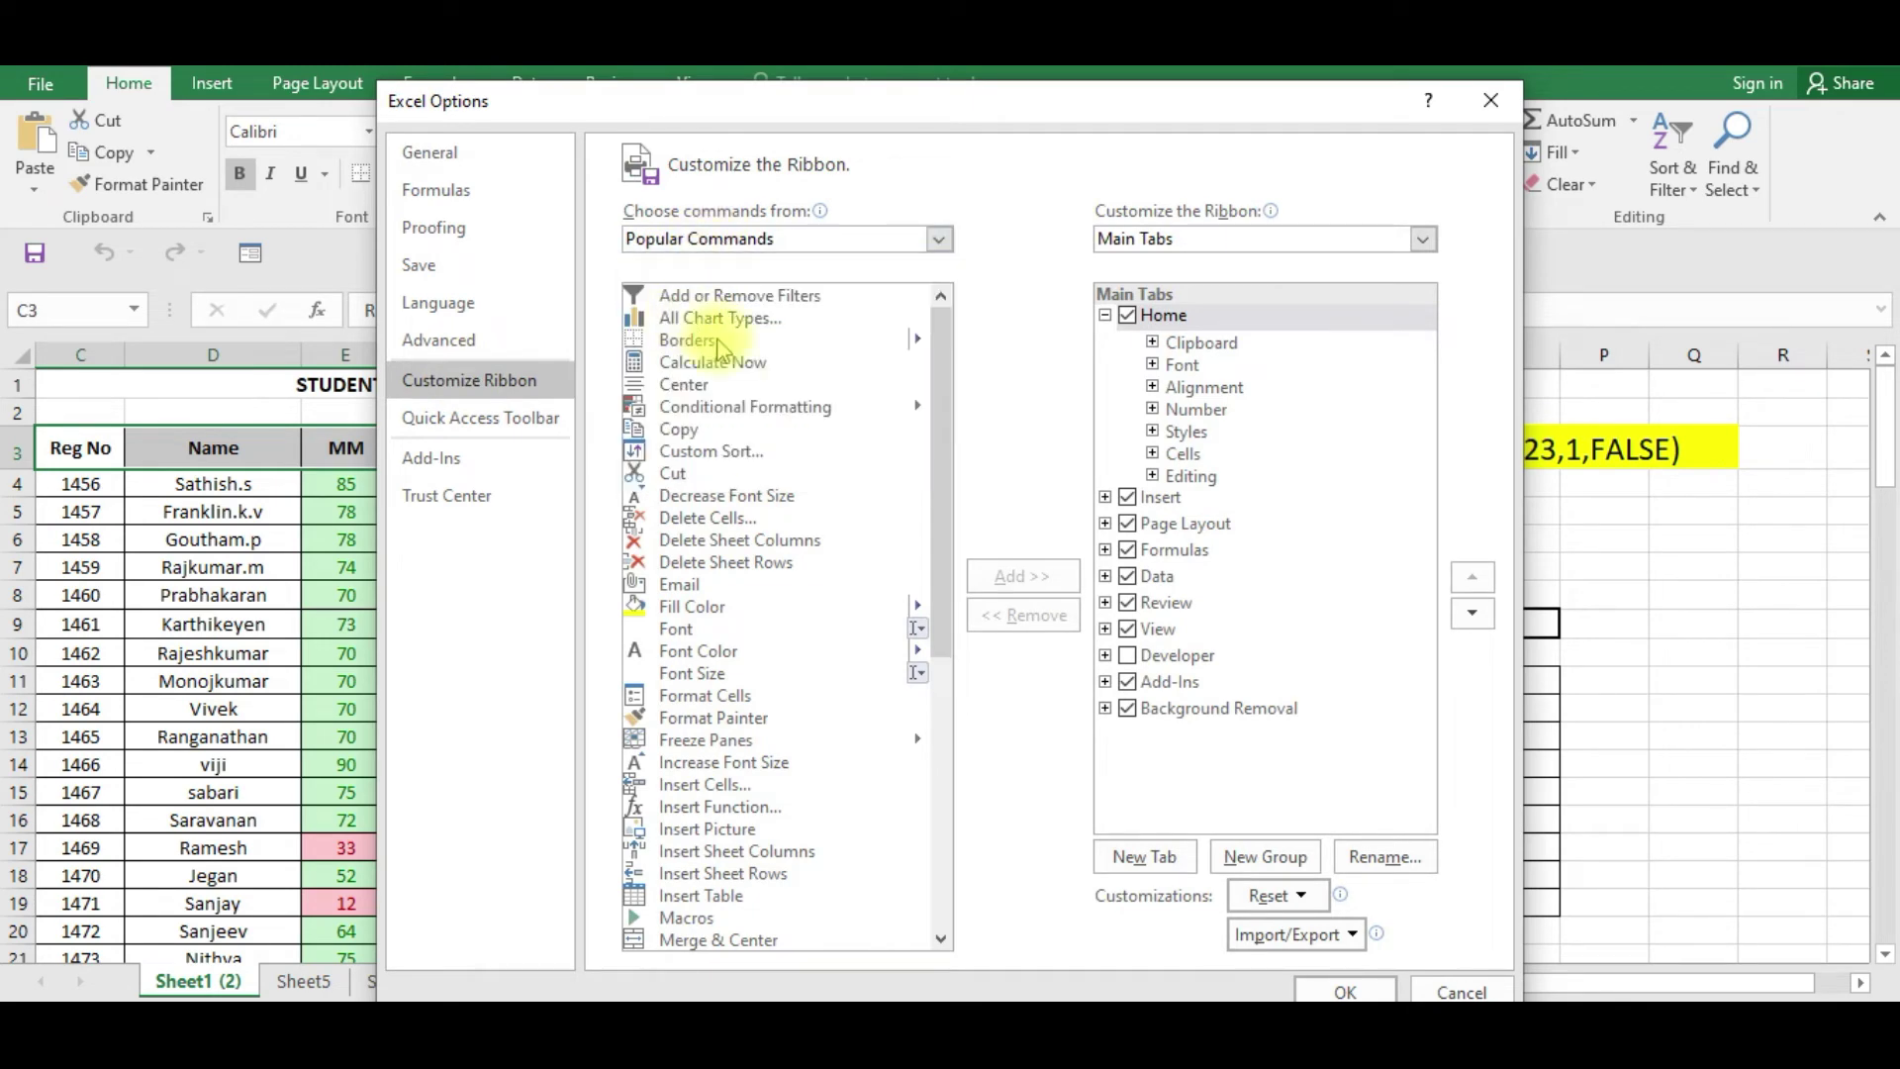
{"action": "scroll", "coordinate": [771, 455], "scroll_direction": "down", "scroll_amount": 10}
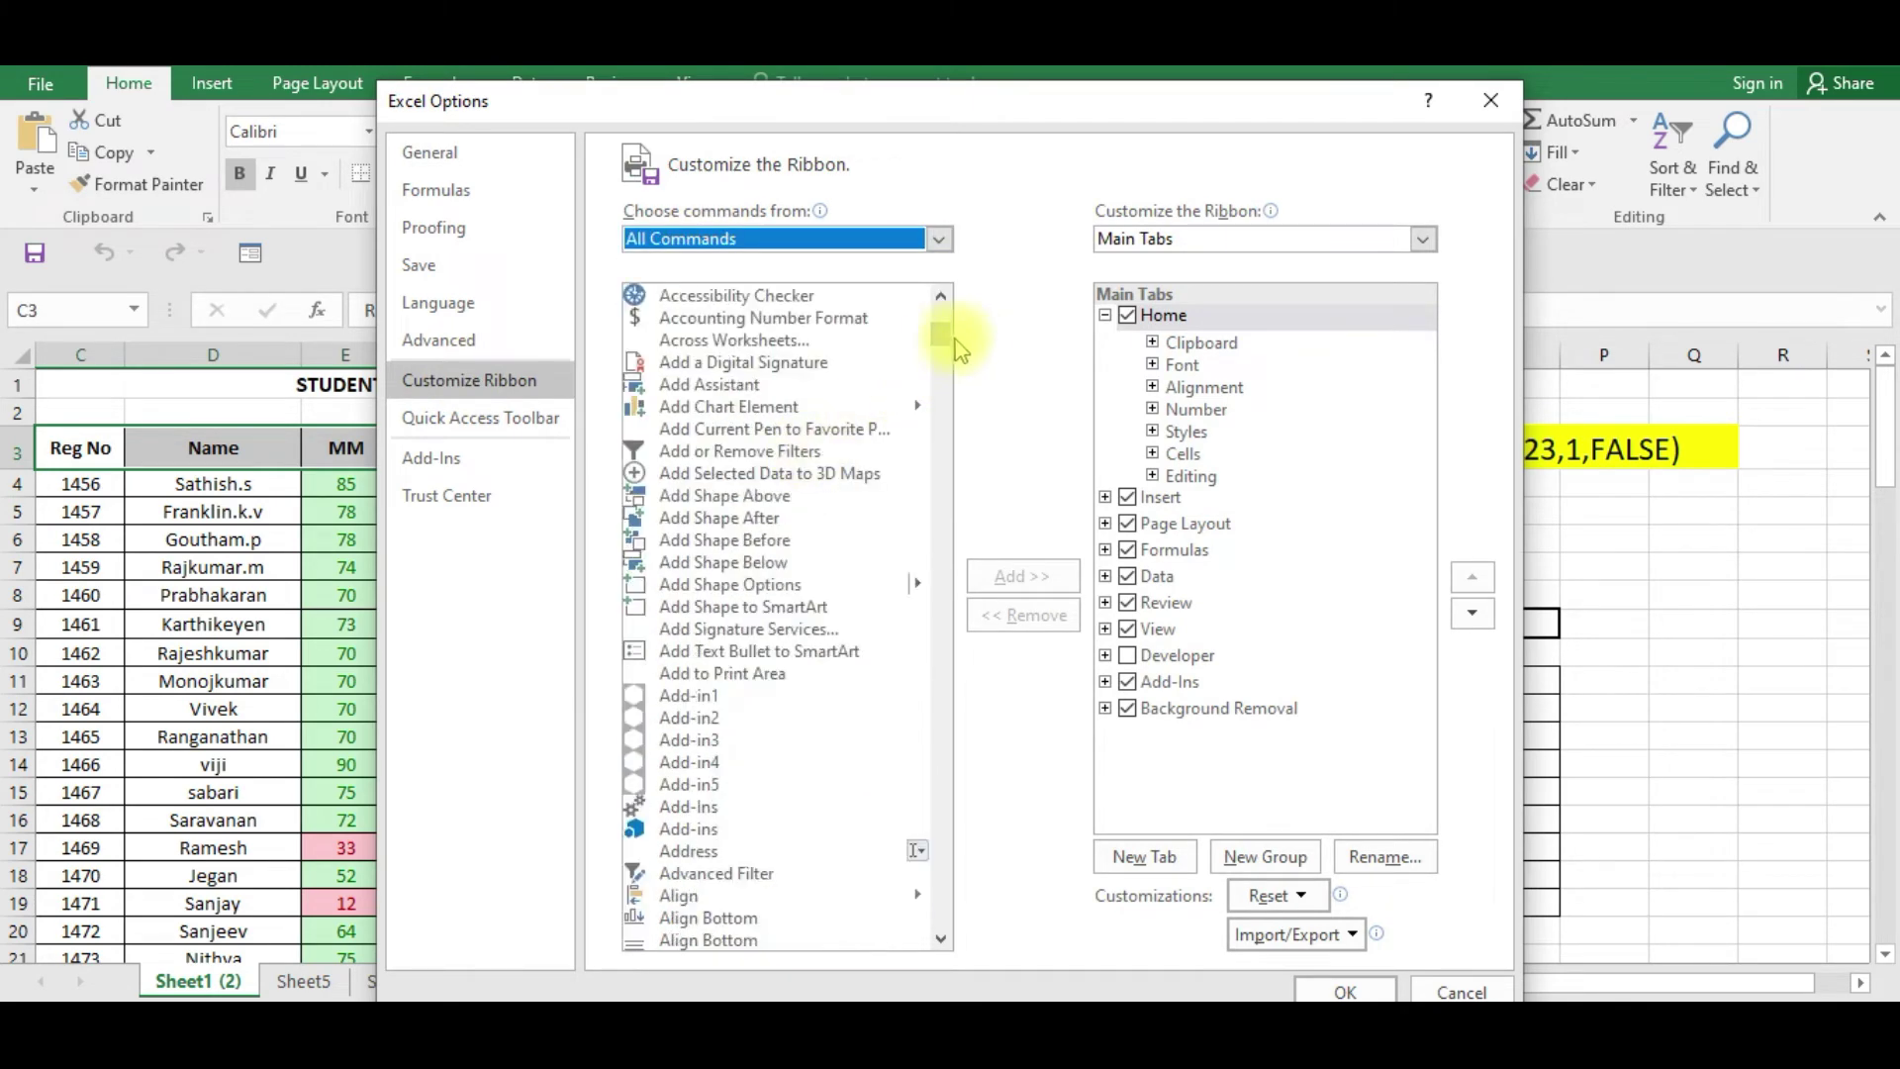
{"action": "left_click_drag", "start_coordinate": [941, 333], "coordinate": [948, 535]}
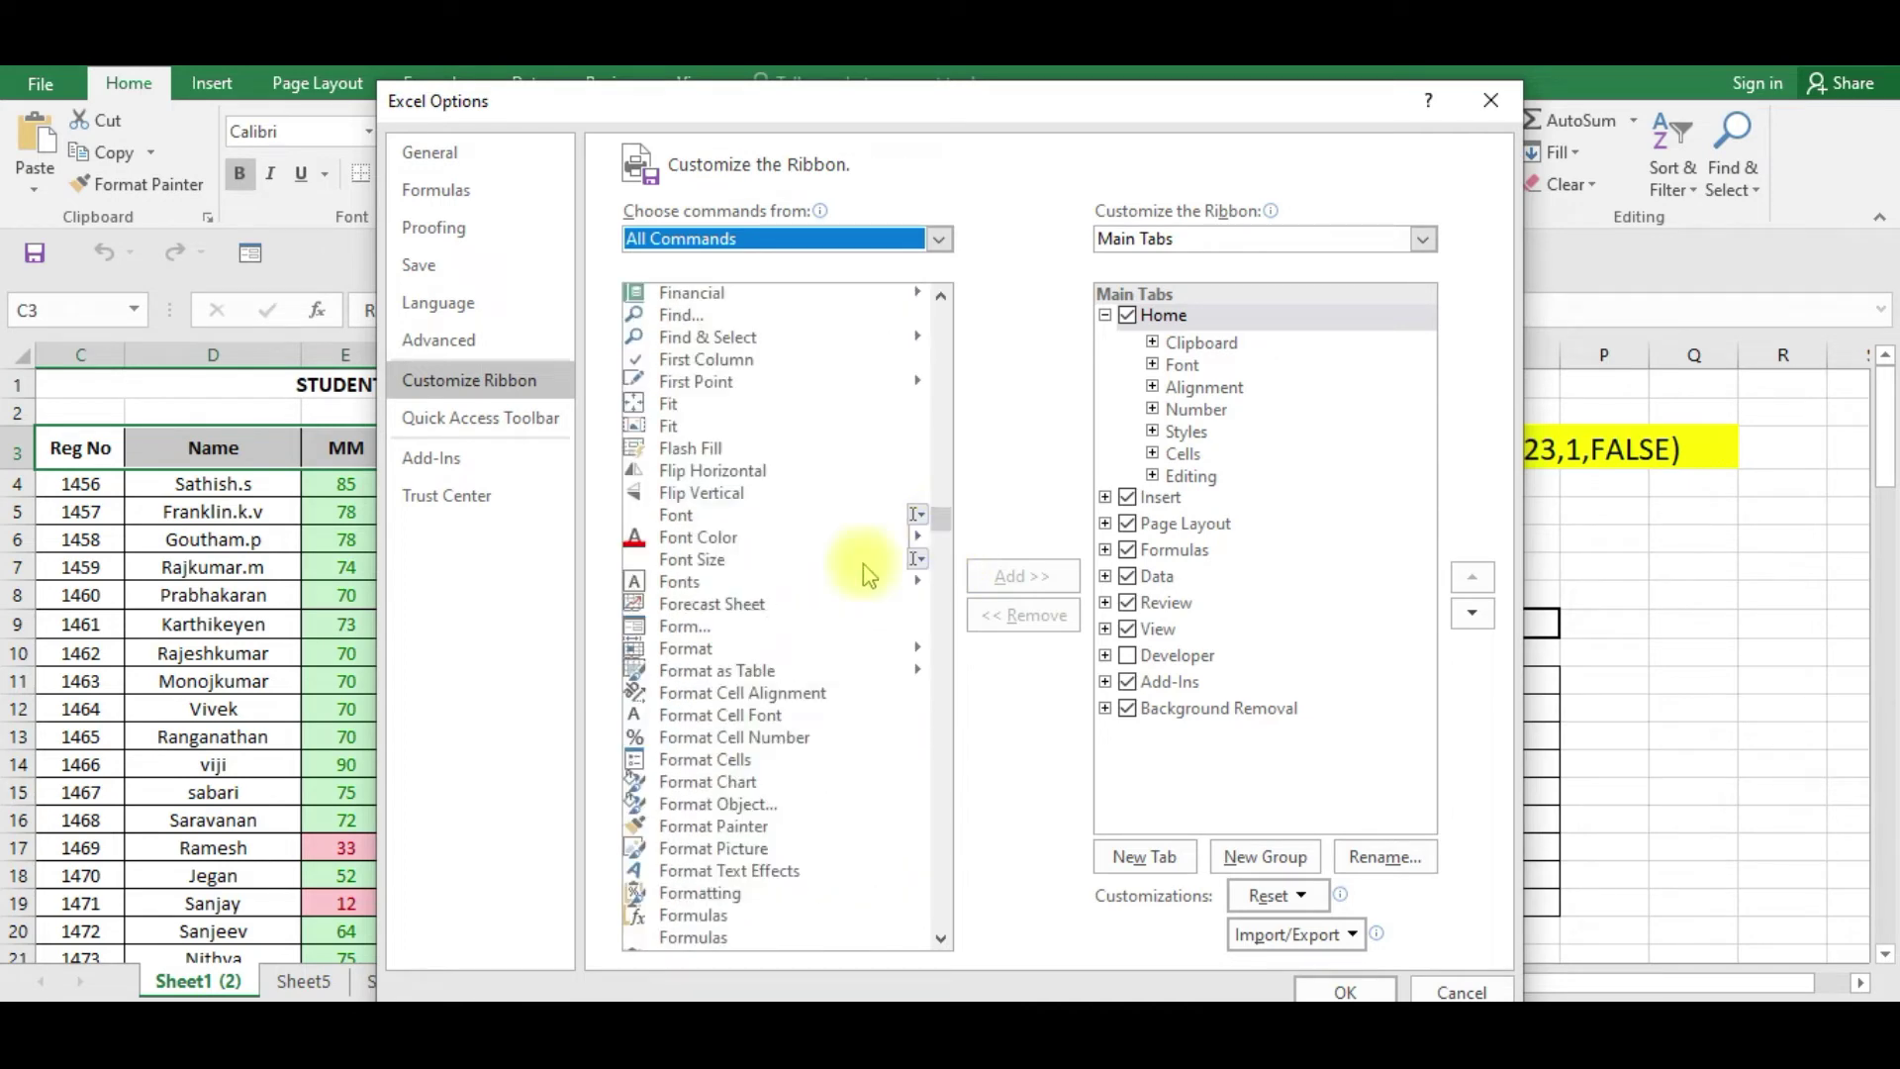
{"action": "left_click", "coordinate": [733, 629]}
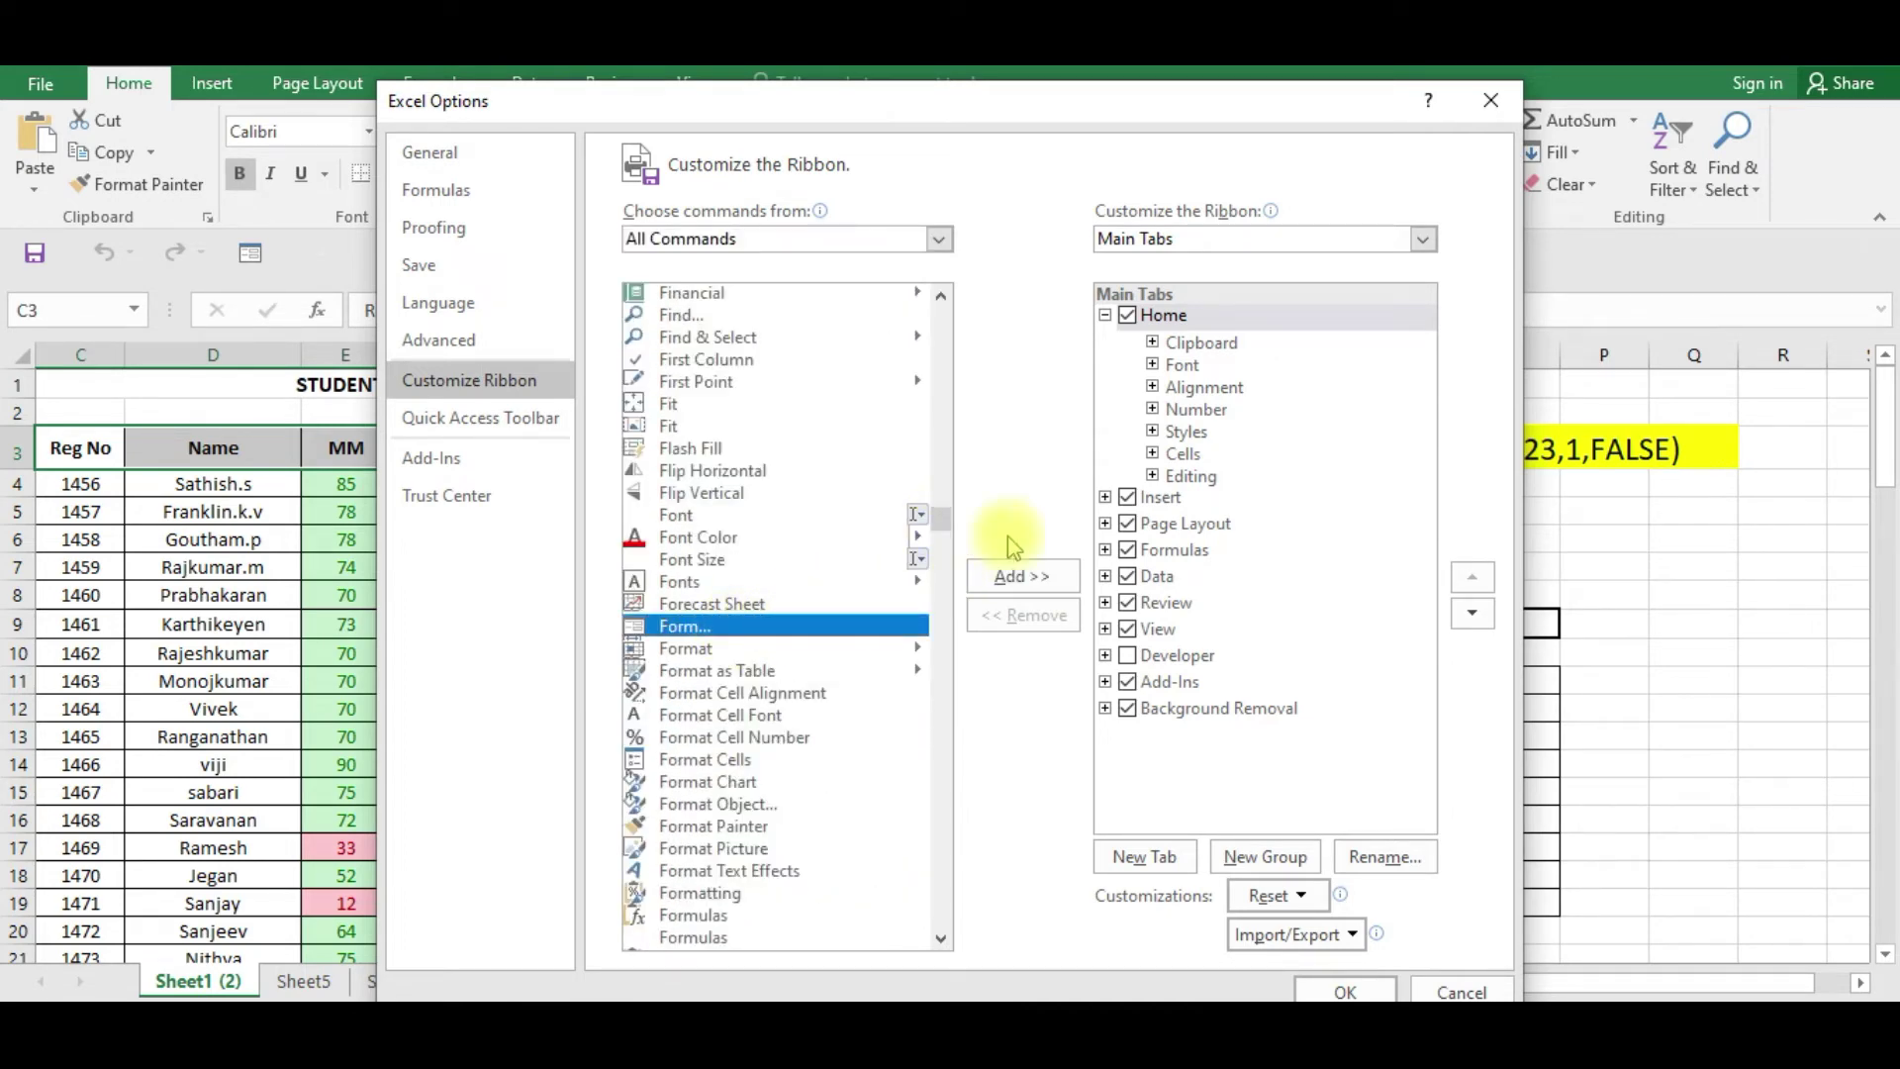
{"action": "left_click", "coordinate": [1108, 312]}
{"action": "left_click", "coordinate": [1105, 317]}
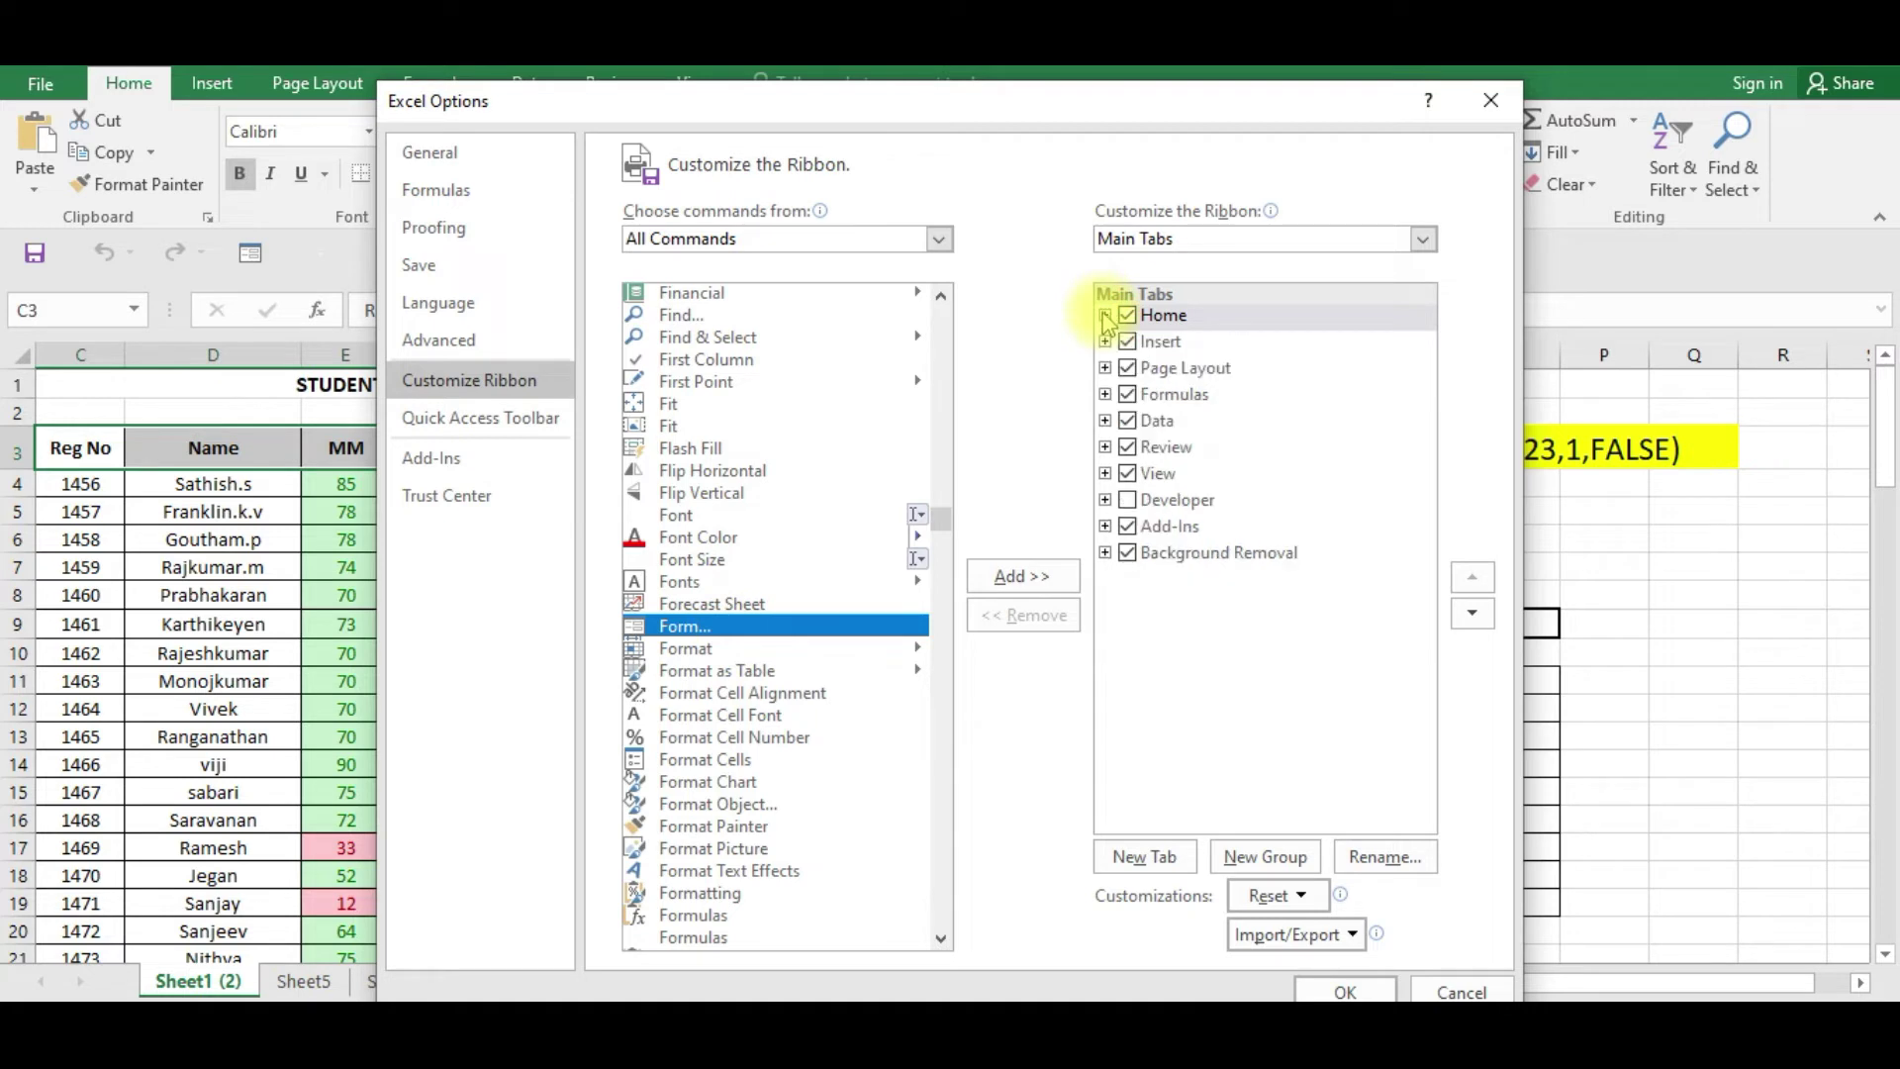
{"action": "left_click", "coordinate": [1105, 316]}
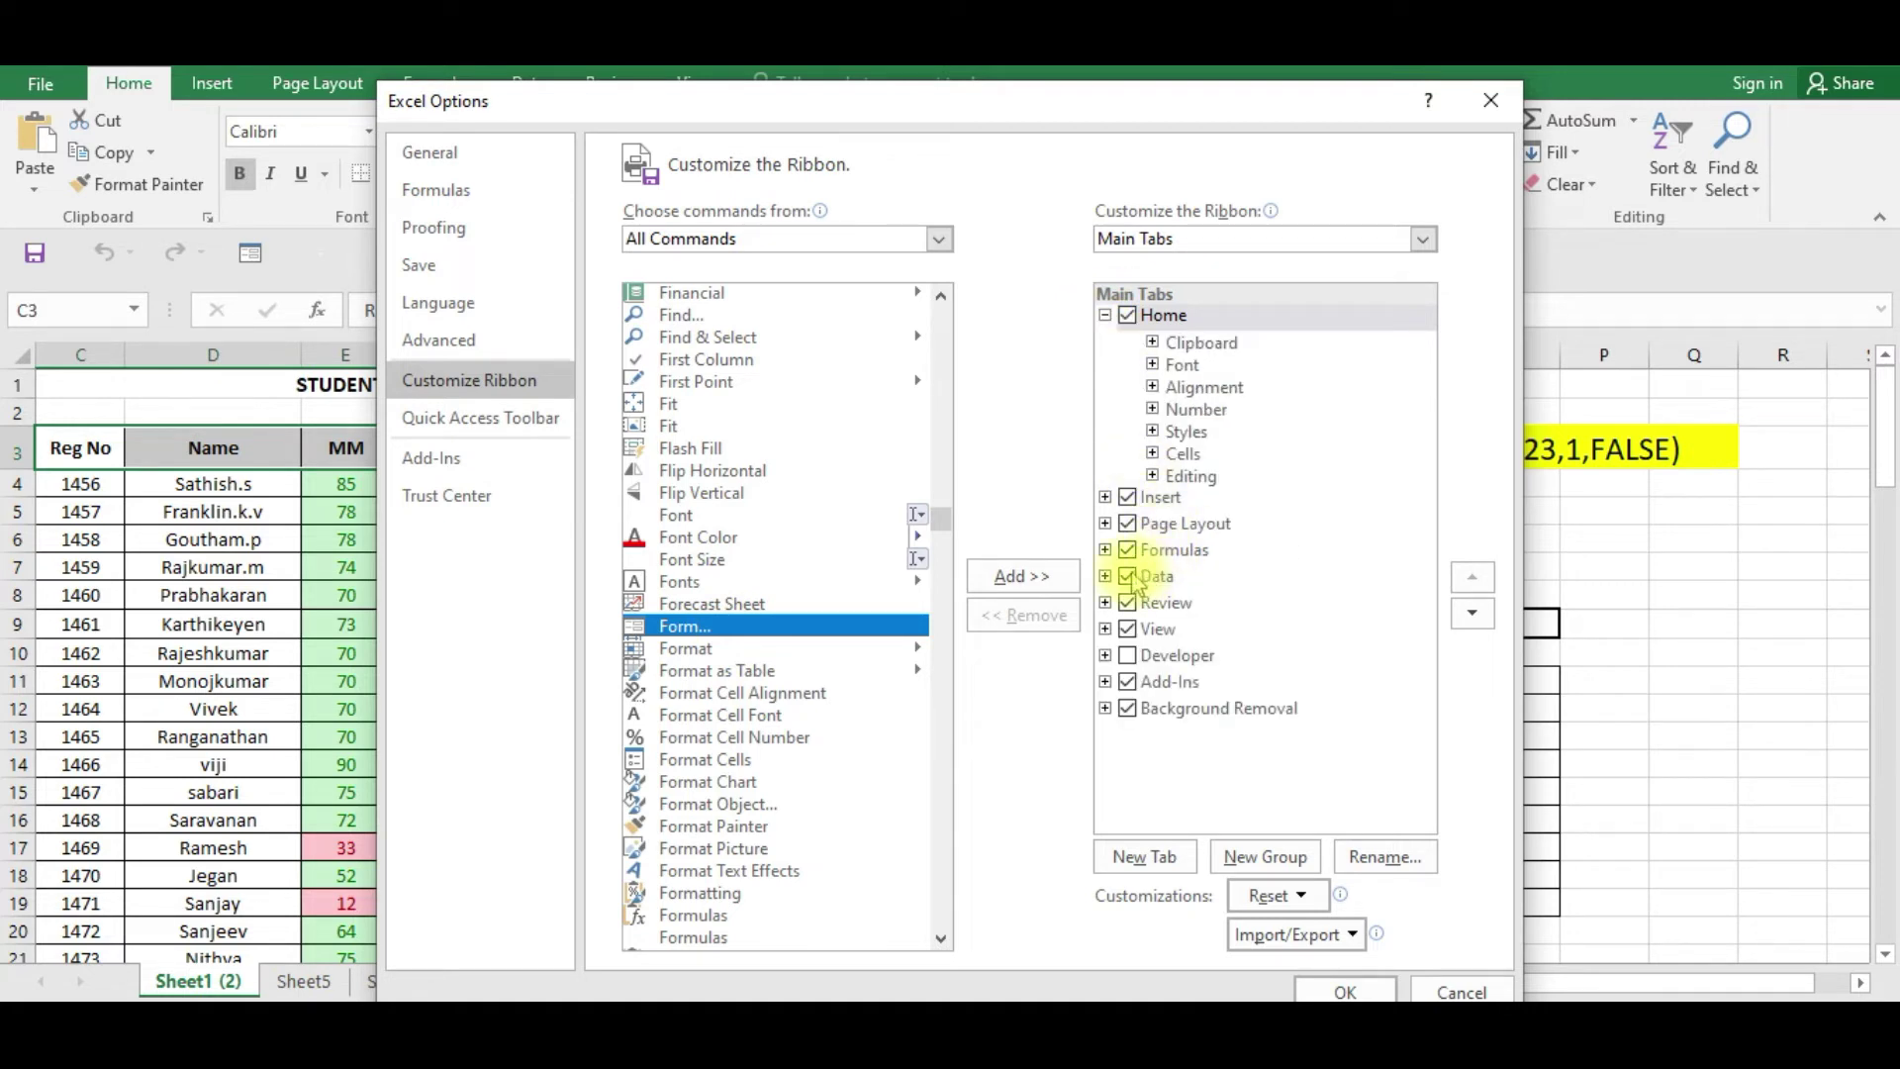
{"action": "left_click", "coordinate": [1042, 578]}
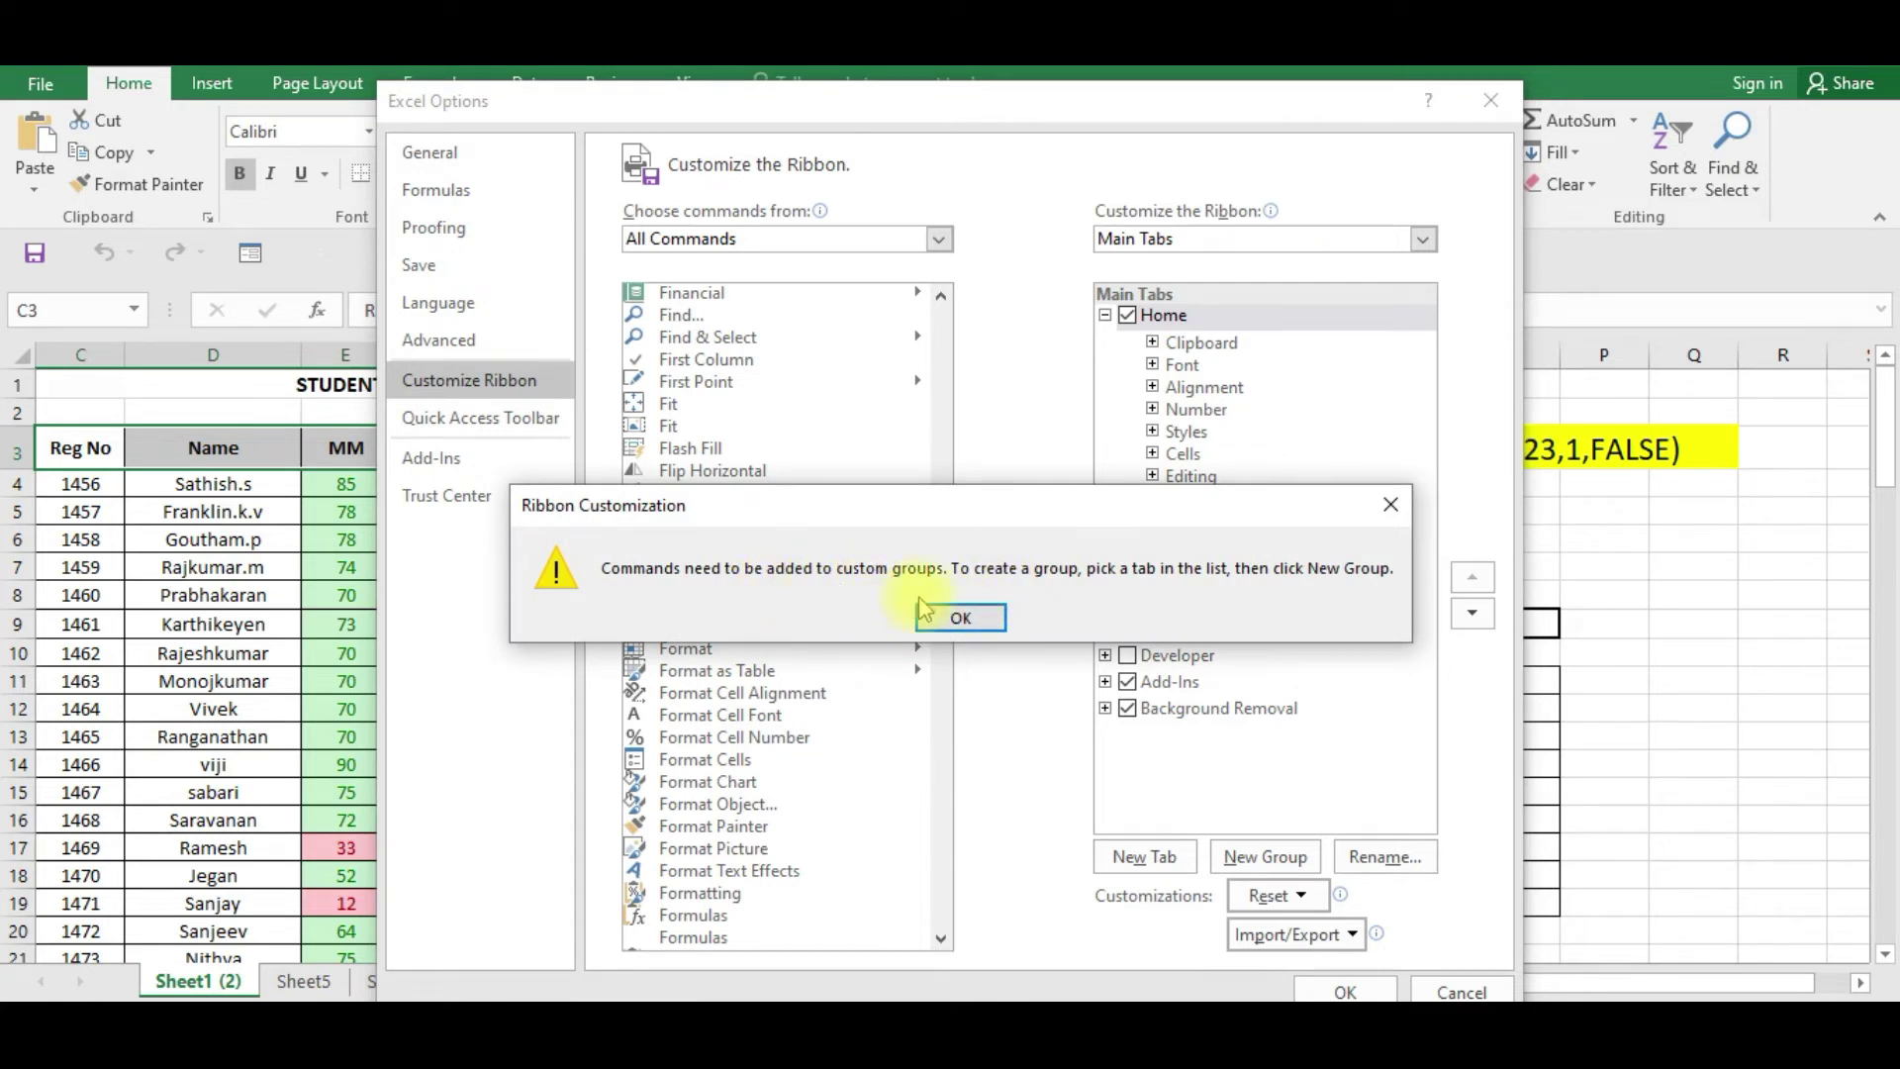
Step: Create a Home group named FORM, add the Form command to it, and apply with OK
{"action": "left_click", "coordinate": [954, 619]}
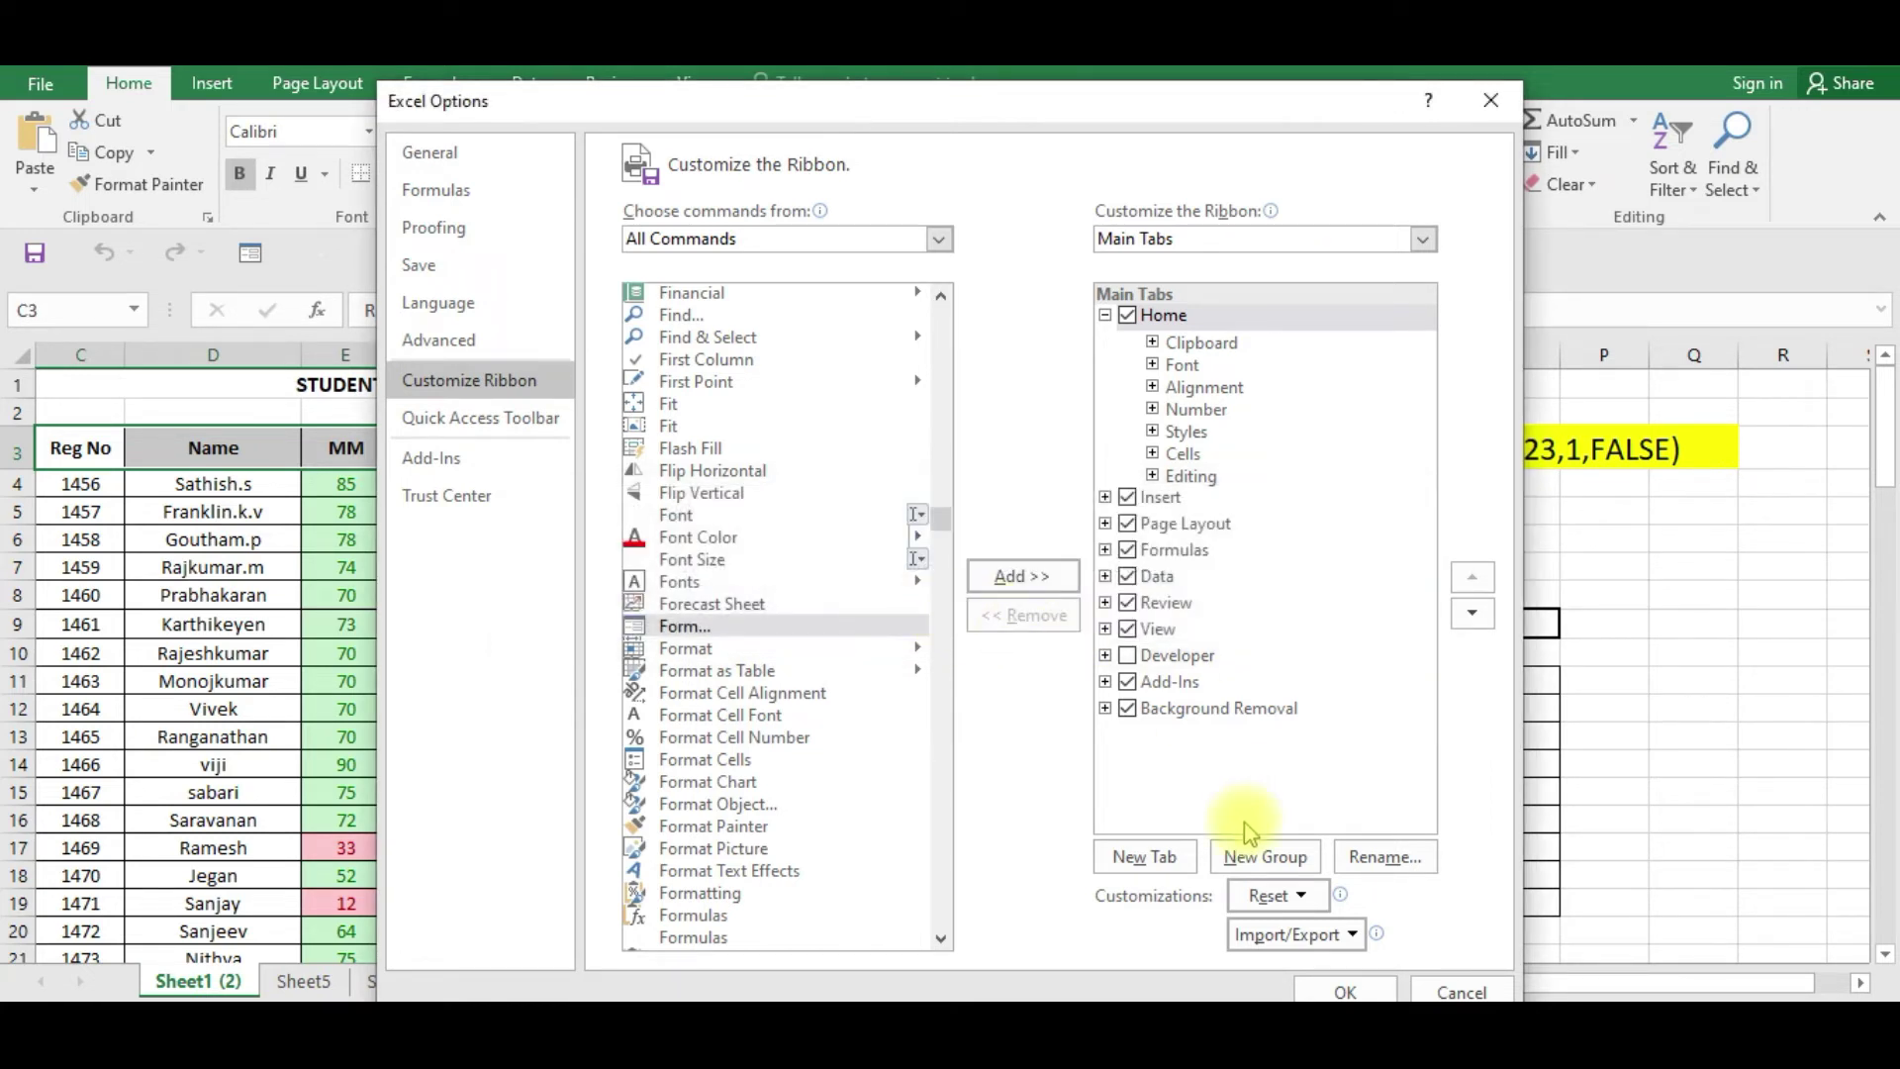
{"action": "left_click", "coordinate": [1236, 856]}
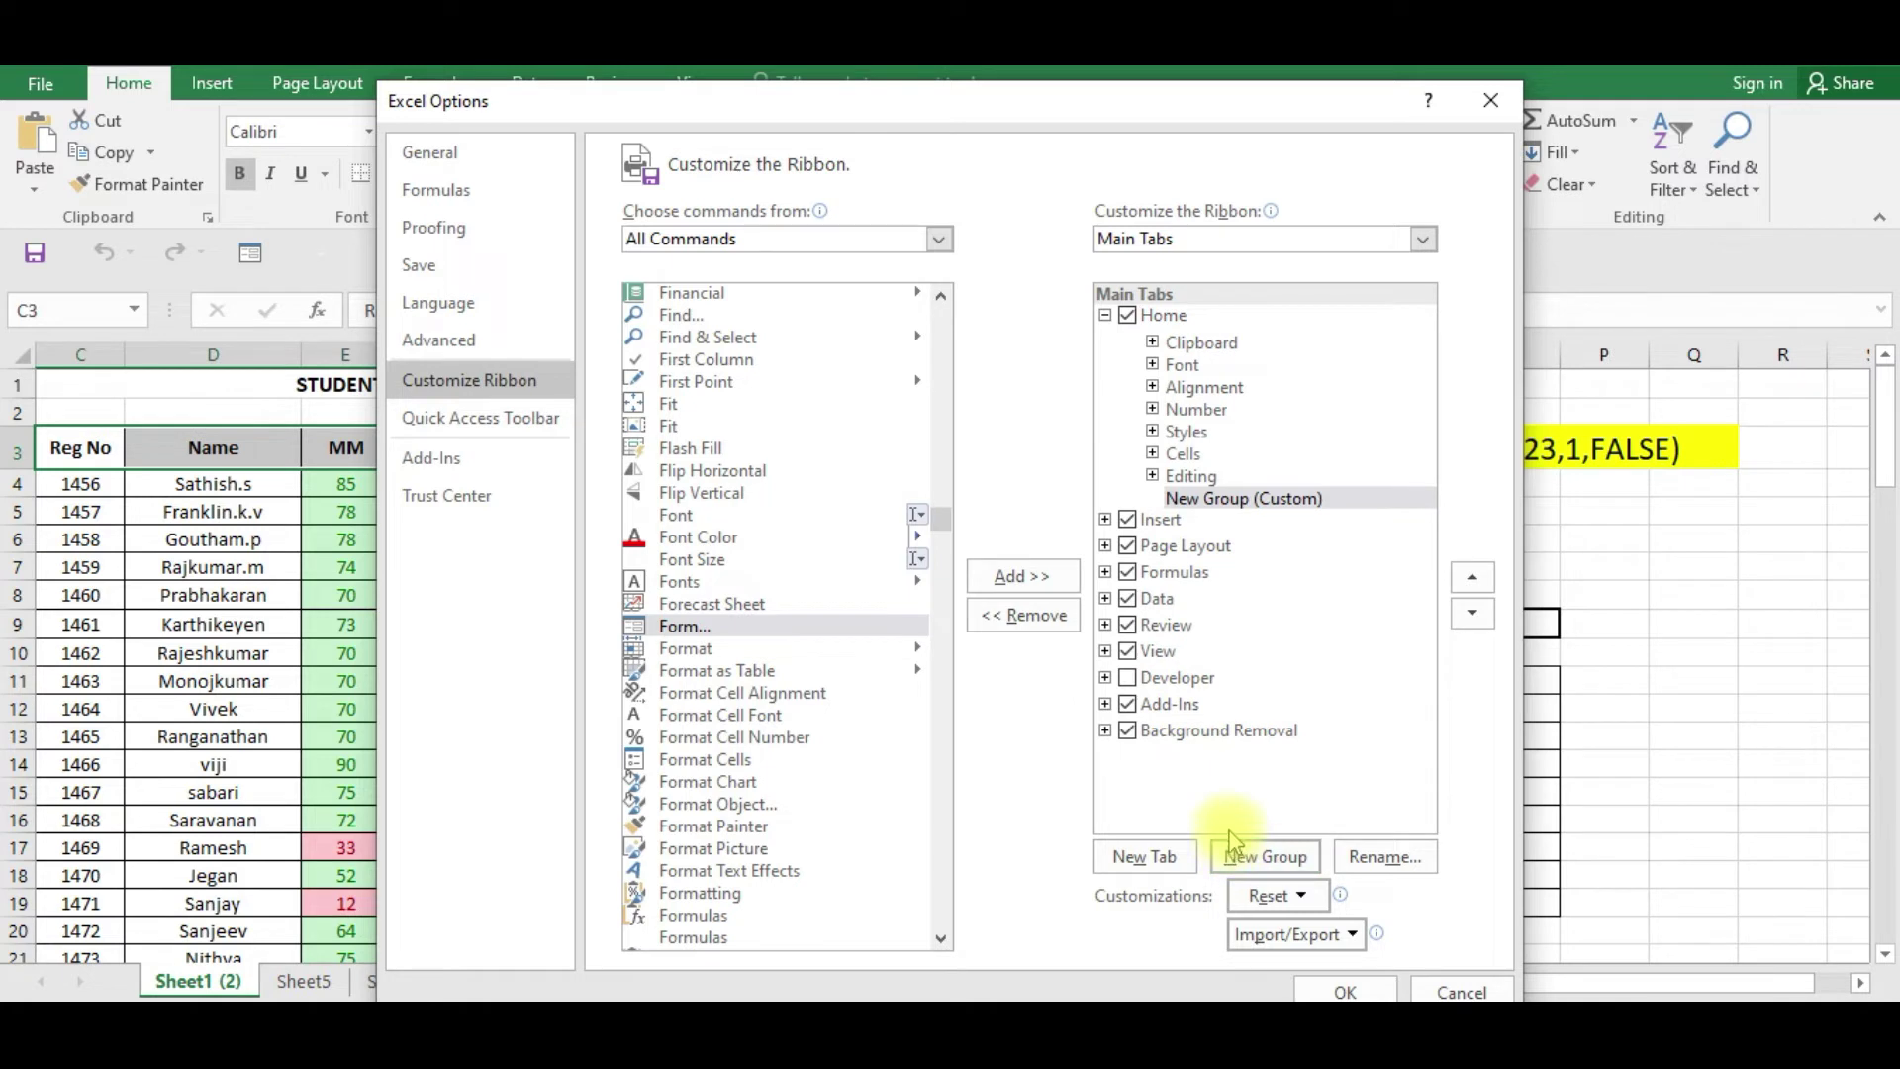
{"action": "left_click", "coordinate": [1363, 860]}
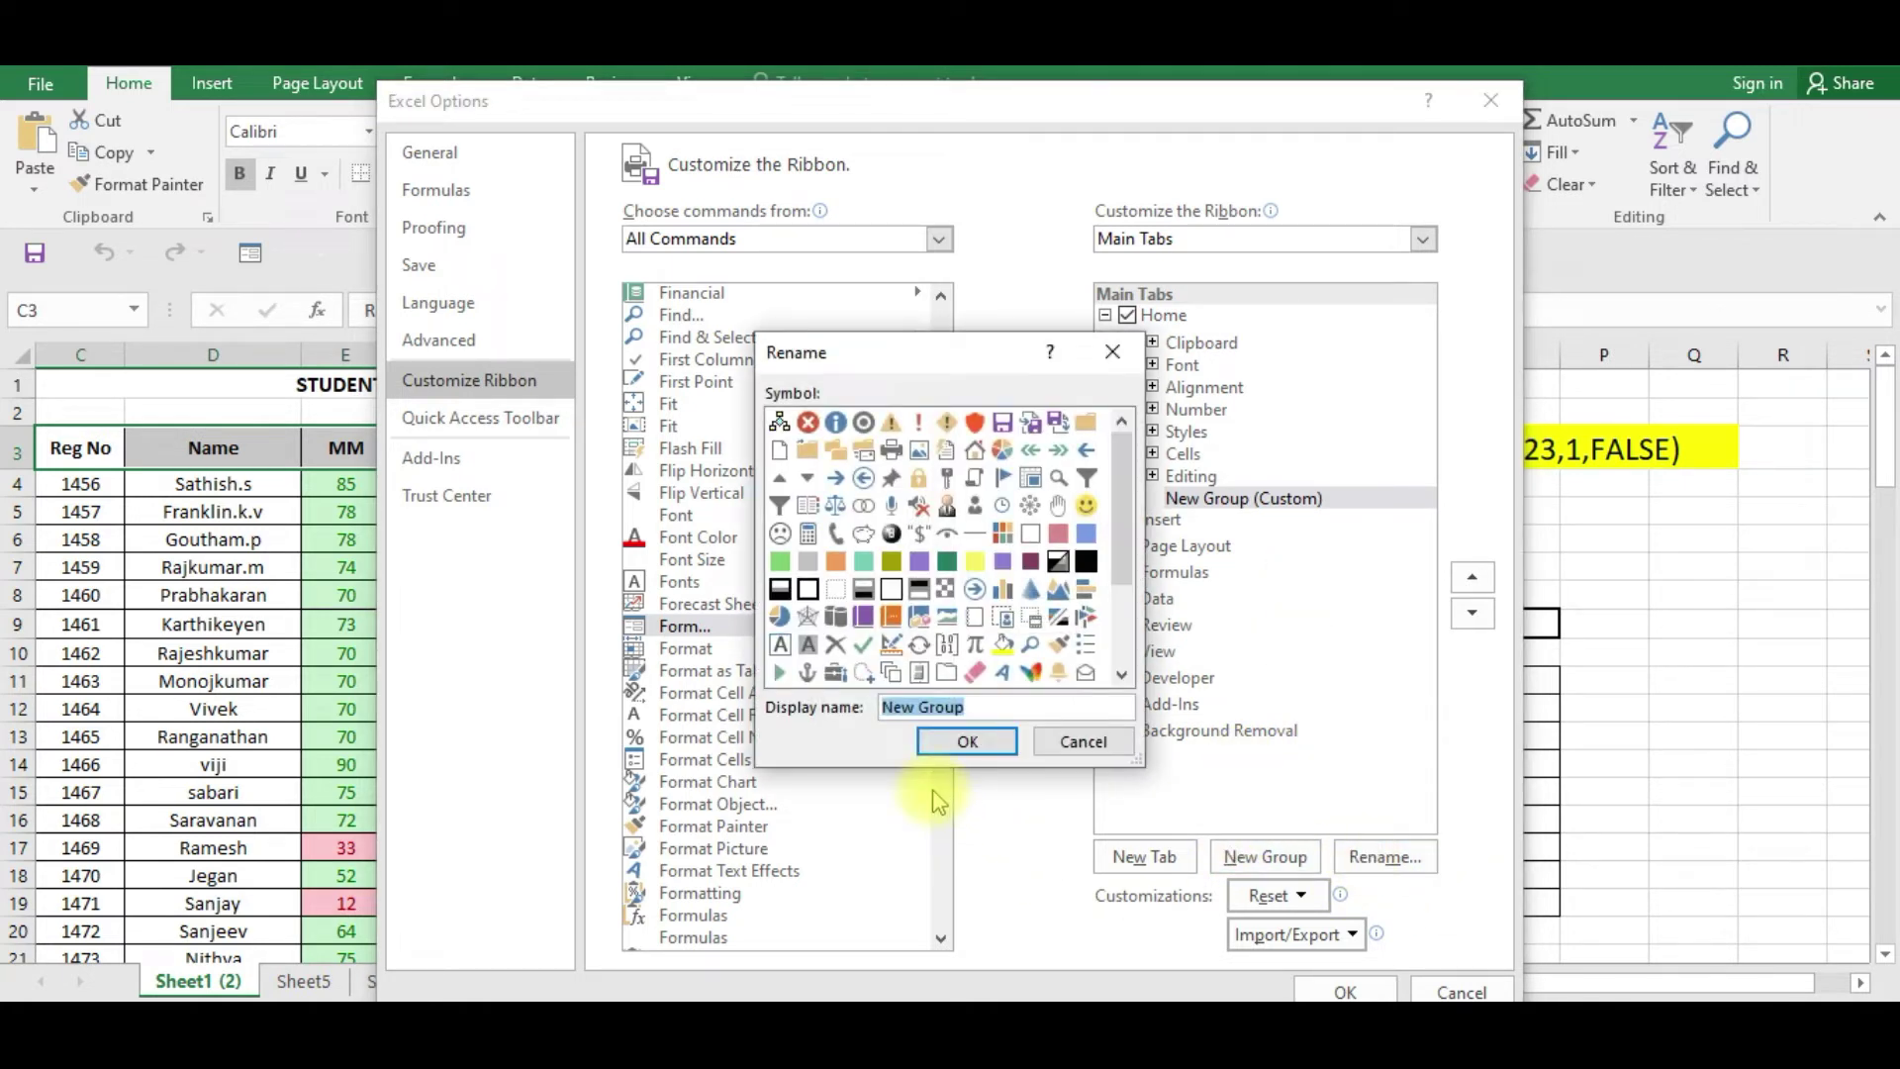
{"action": "type", "text": "FORM"}
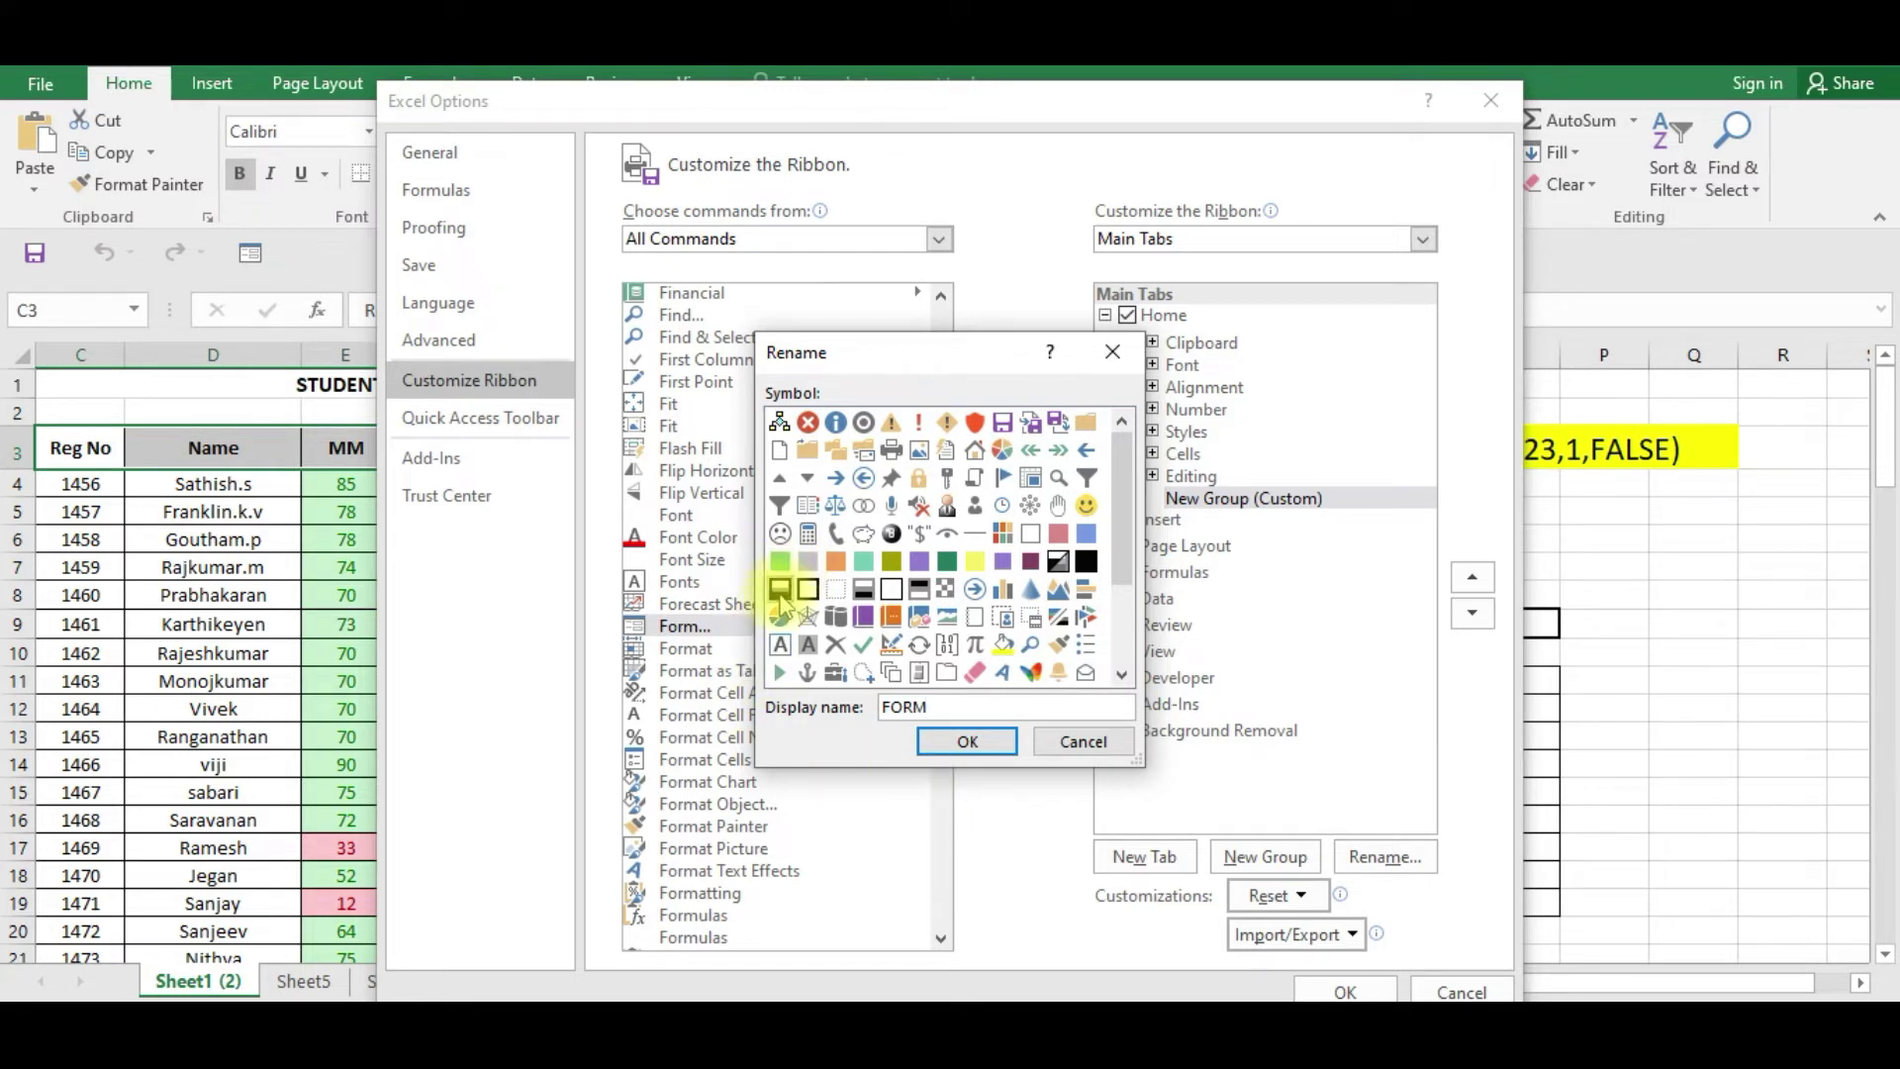
{"action": "left_click", "coordinate": [960, 744]}
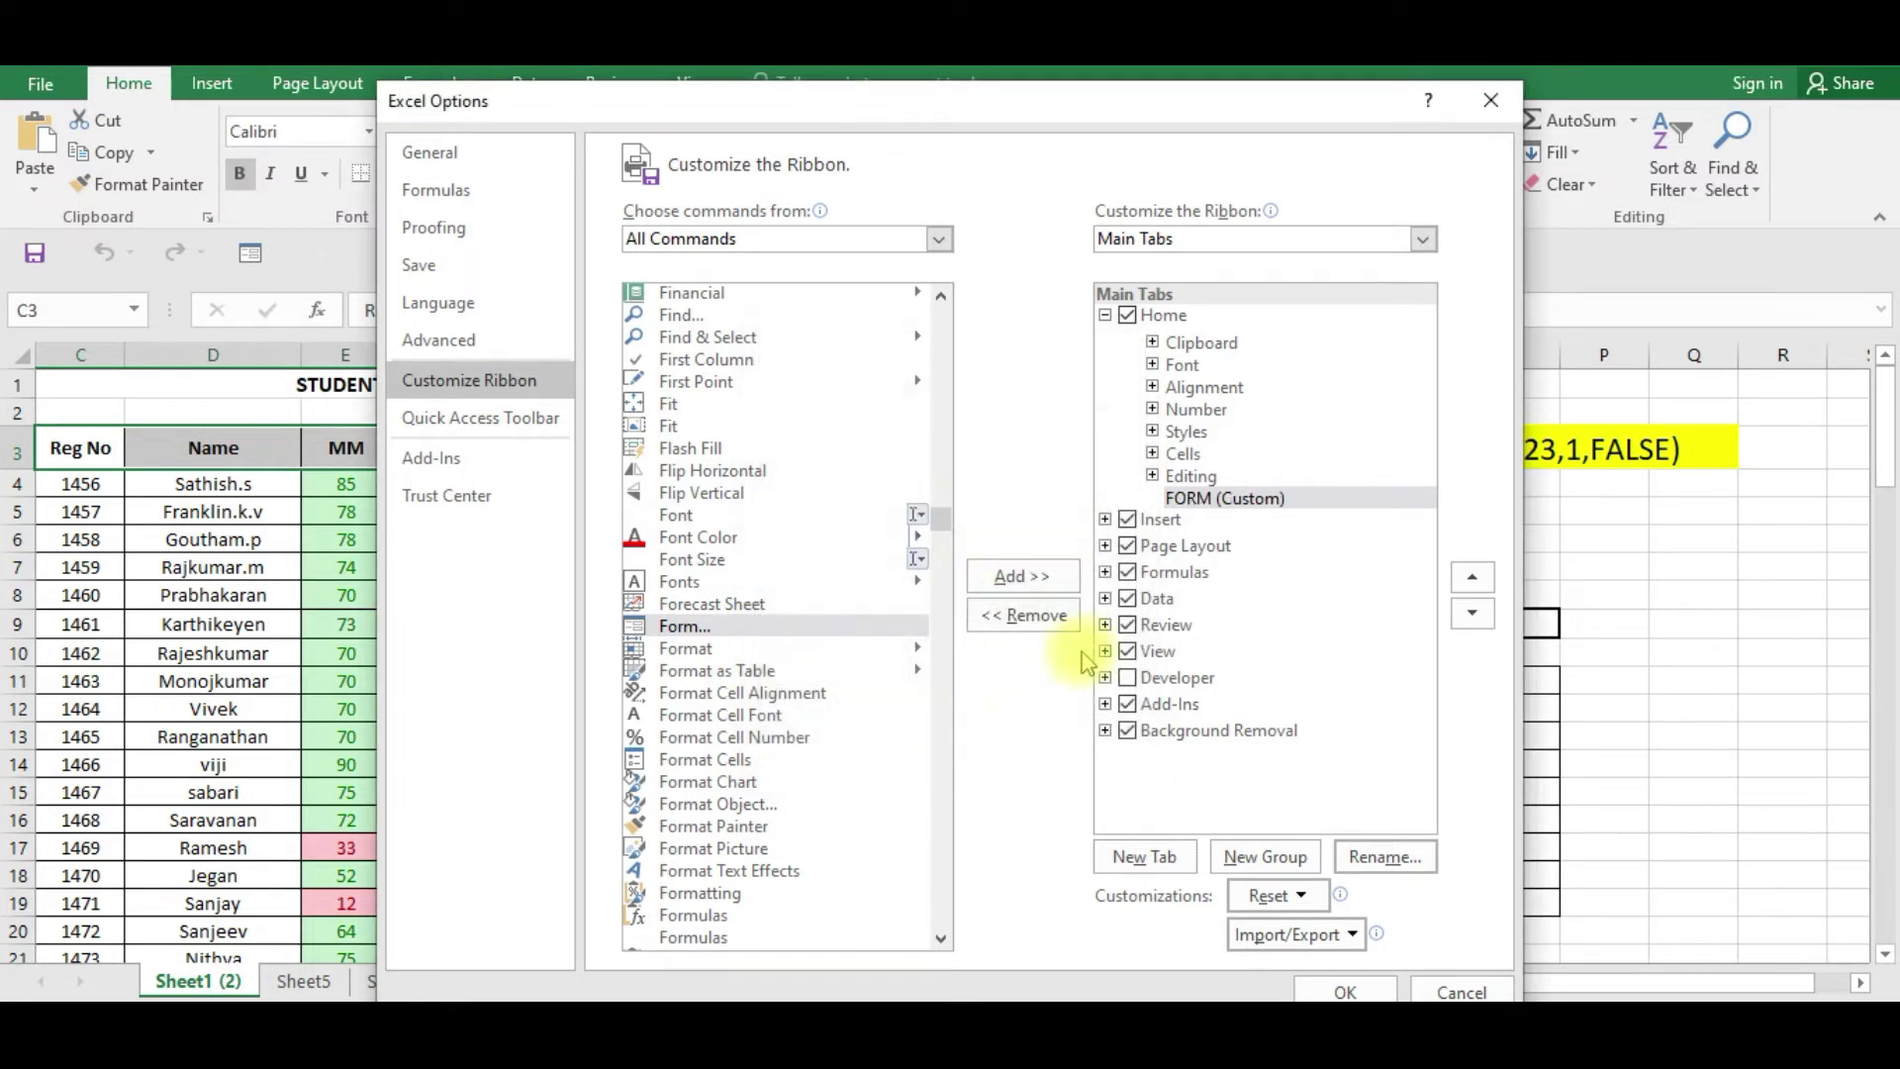
{"action": "left_click", "coordinate": [731, 627]}
{"action": "left_click", "coordinate": [1041, 578]}
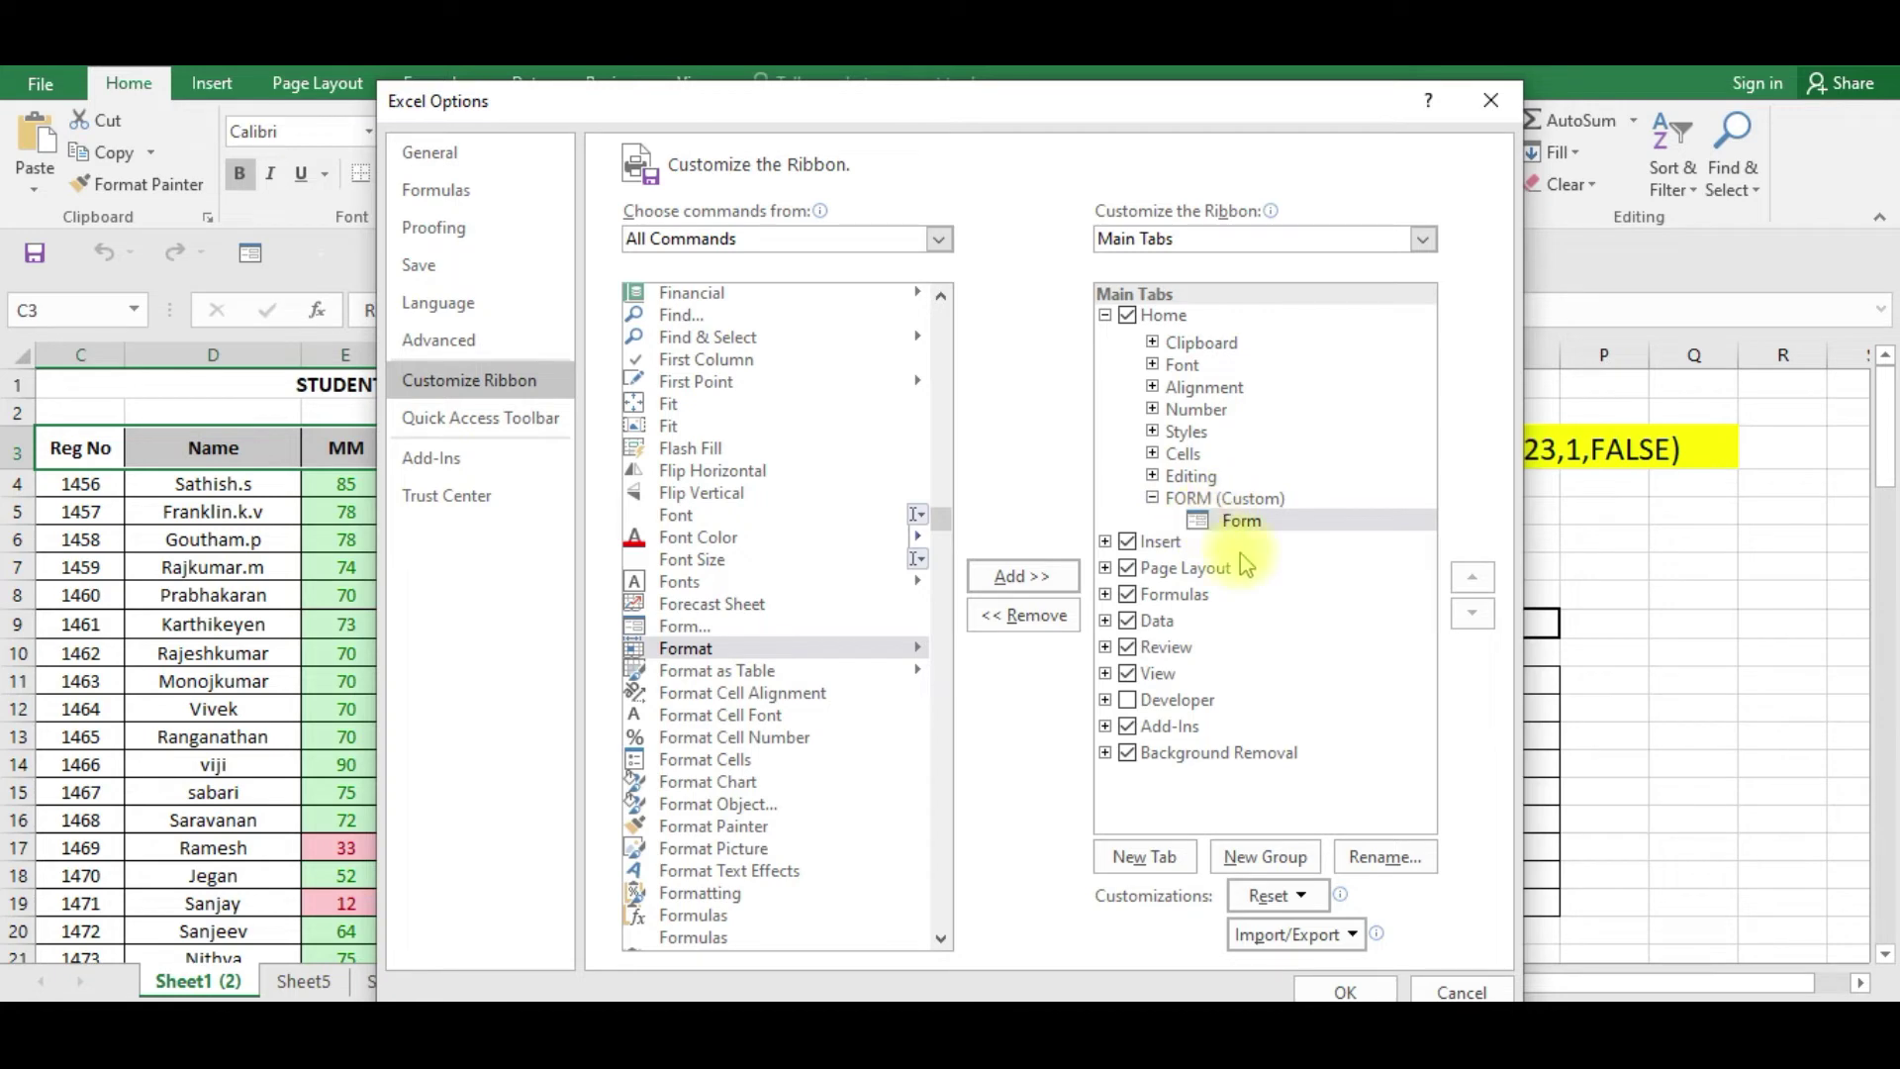
{"action": "left_click", "coordinate": [1337, 991]}
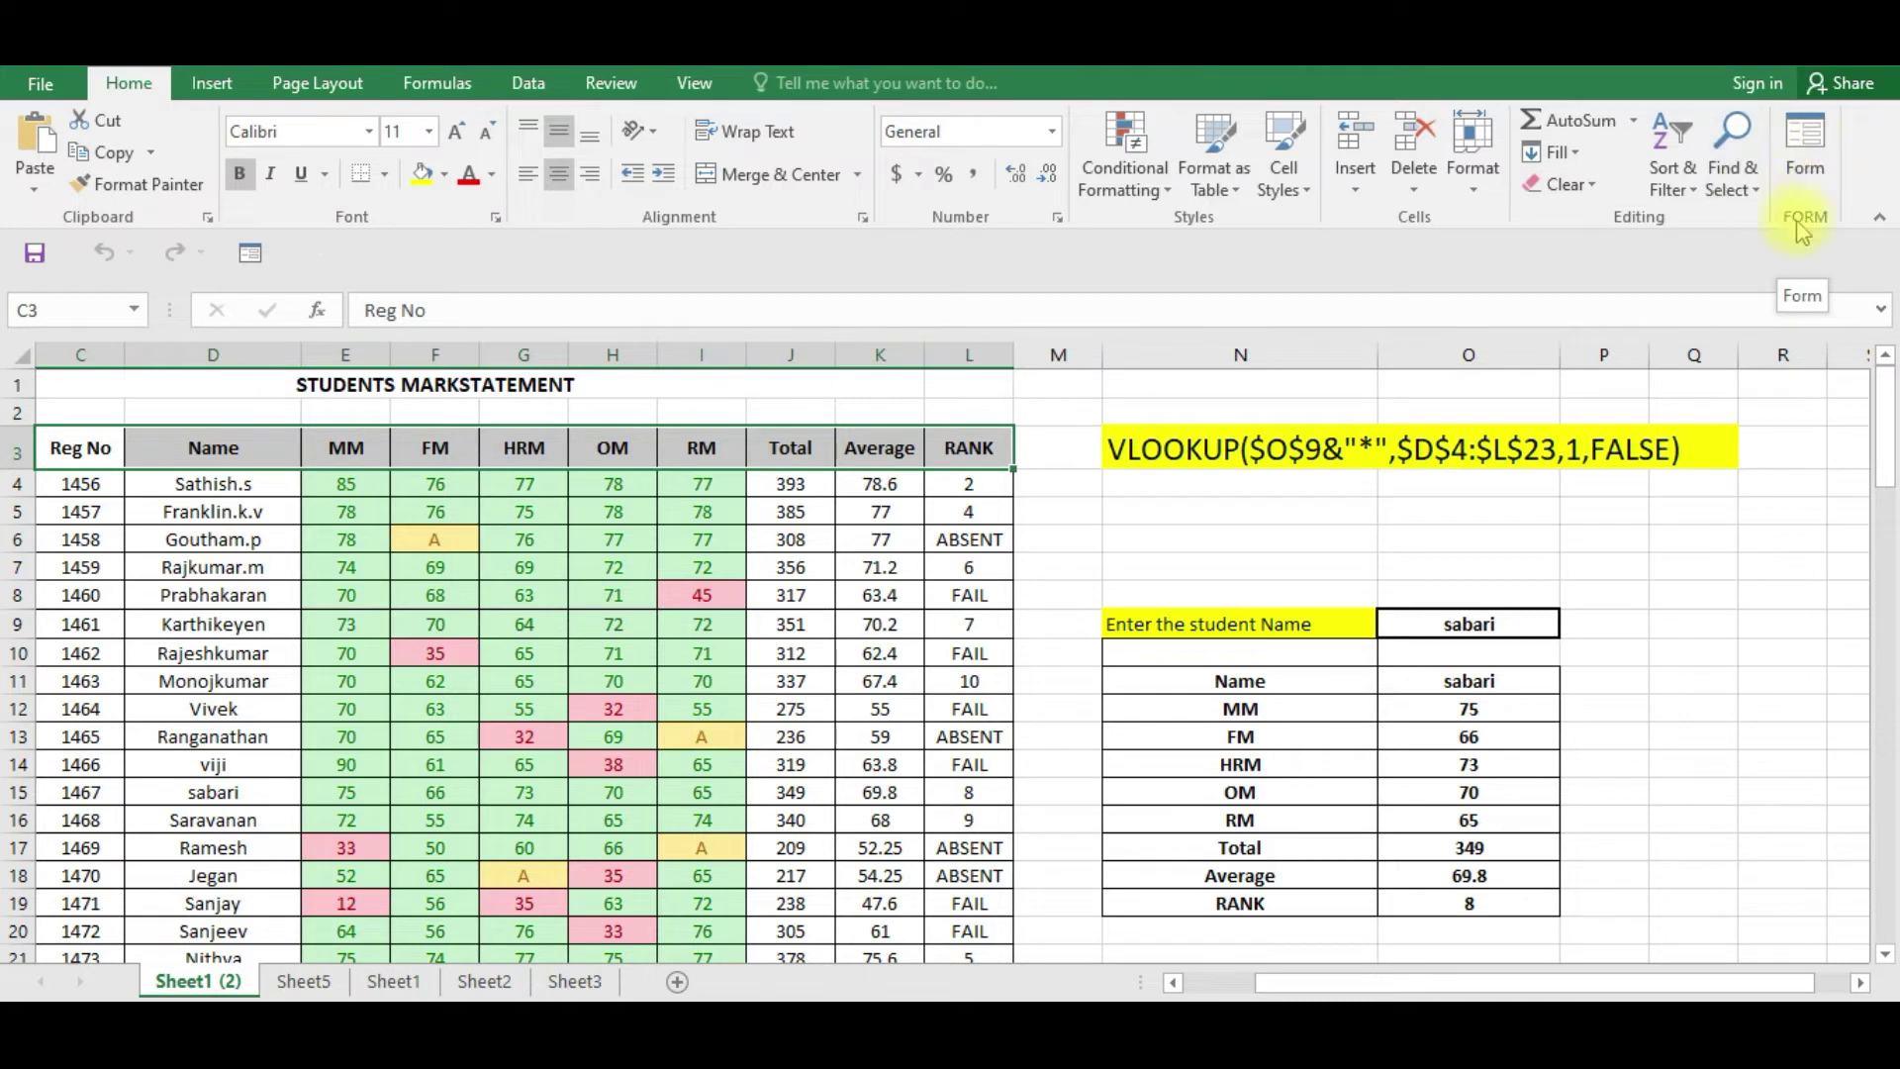
{"action": "left_click", "coordinate": [1815, 180]}
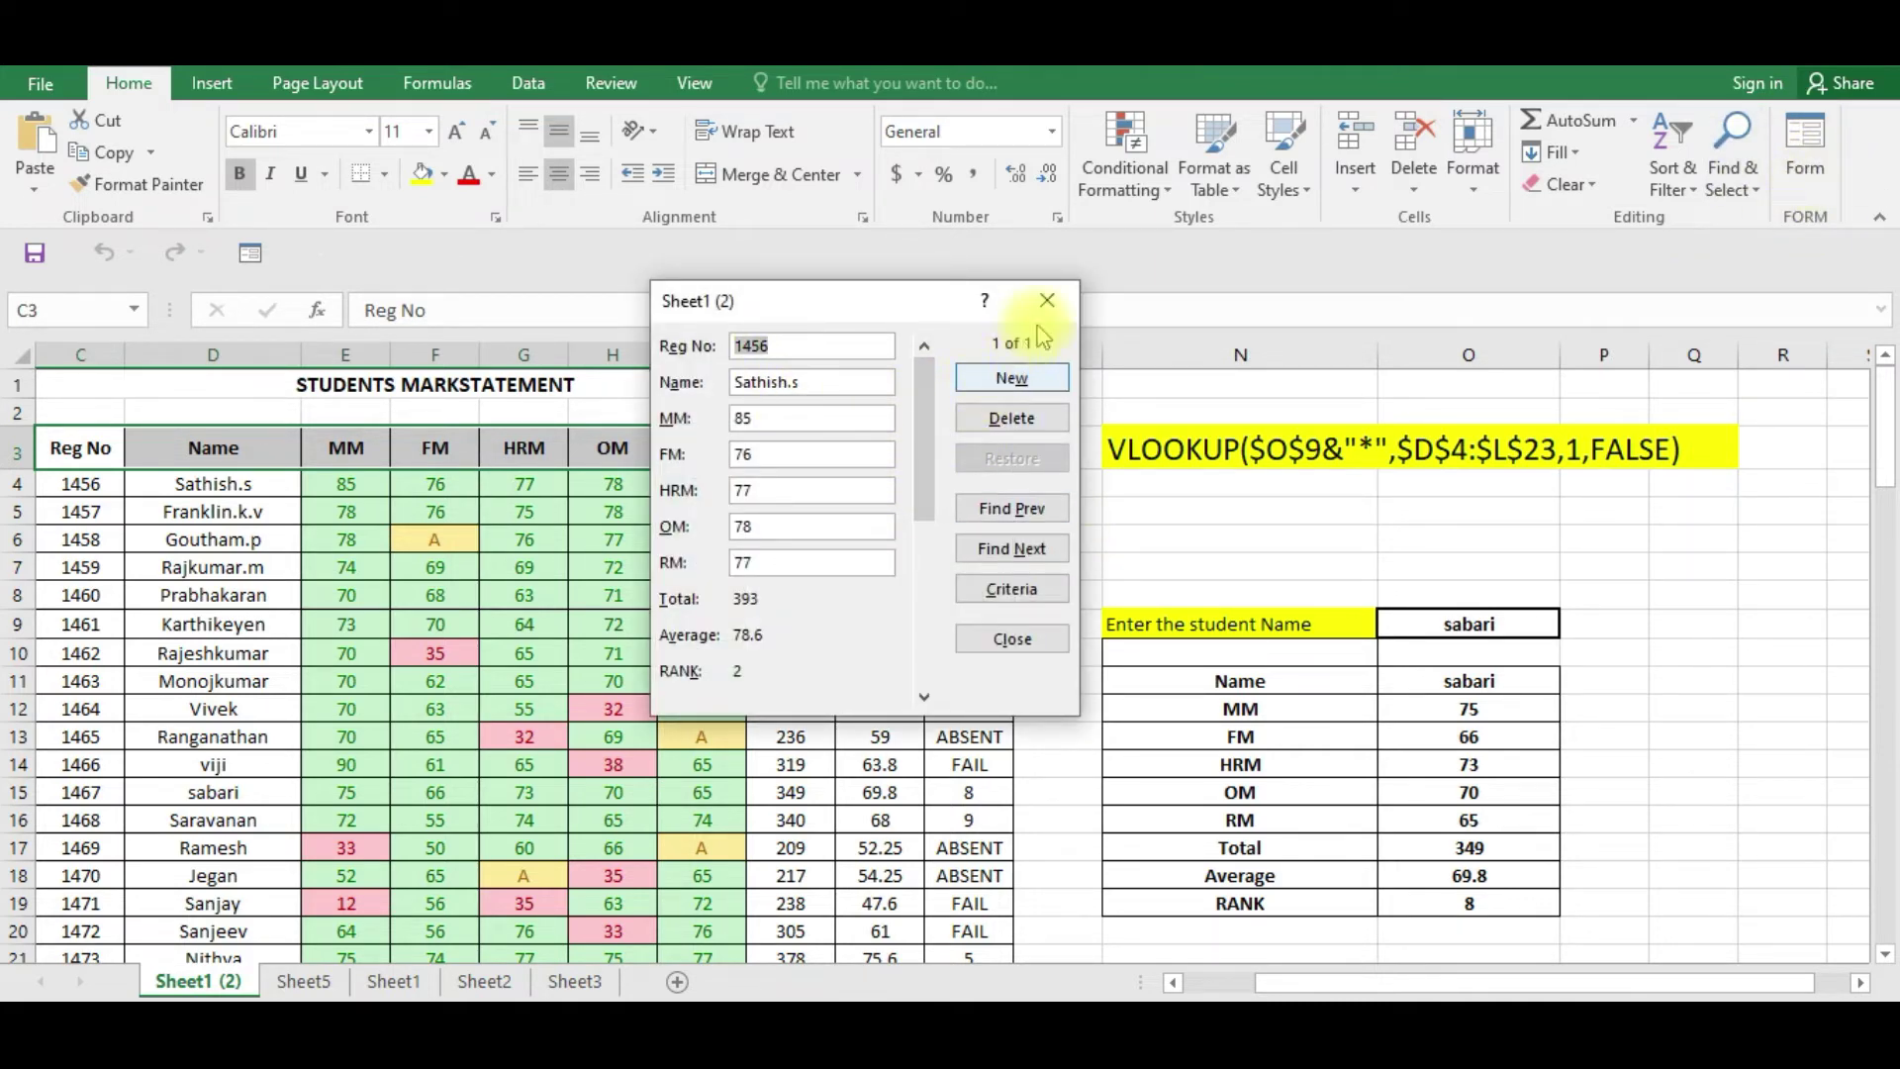
{"action": "left_click", "coordinate": [1047, 302]}
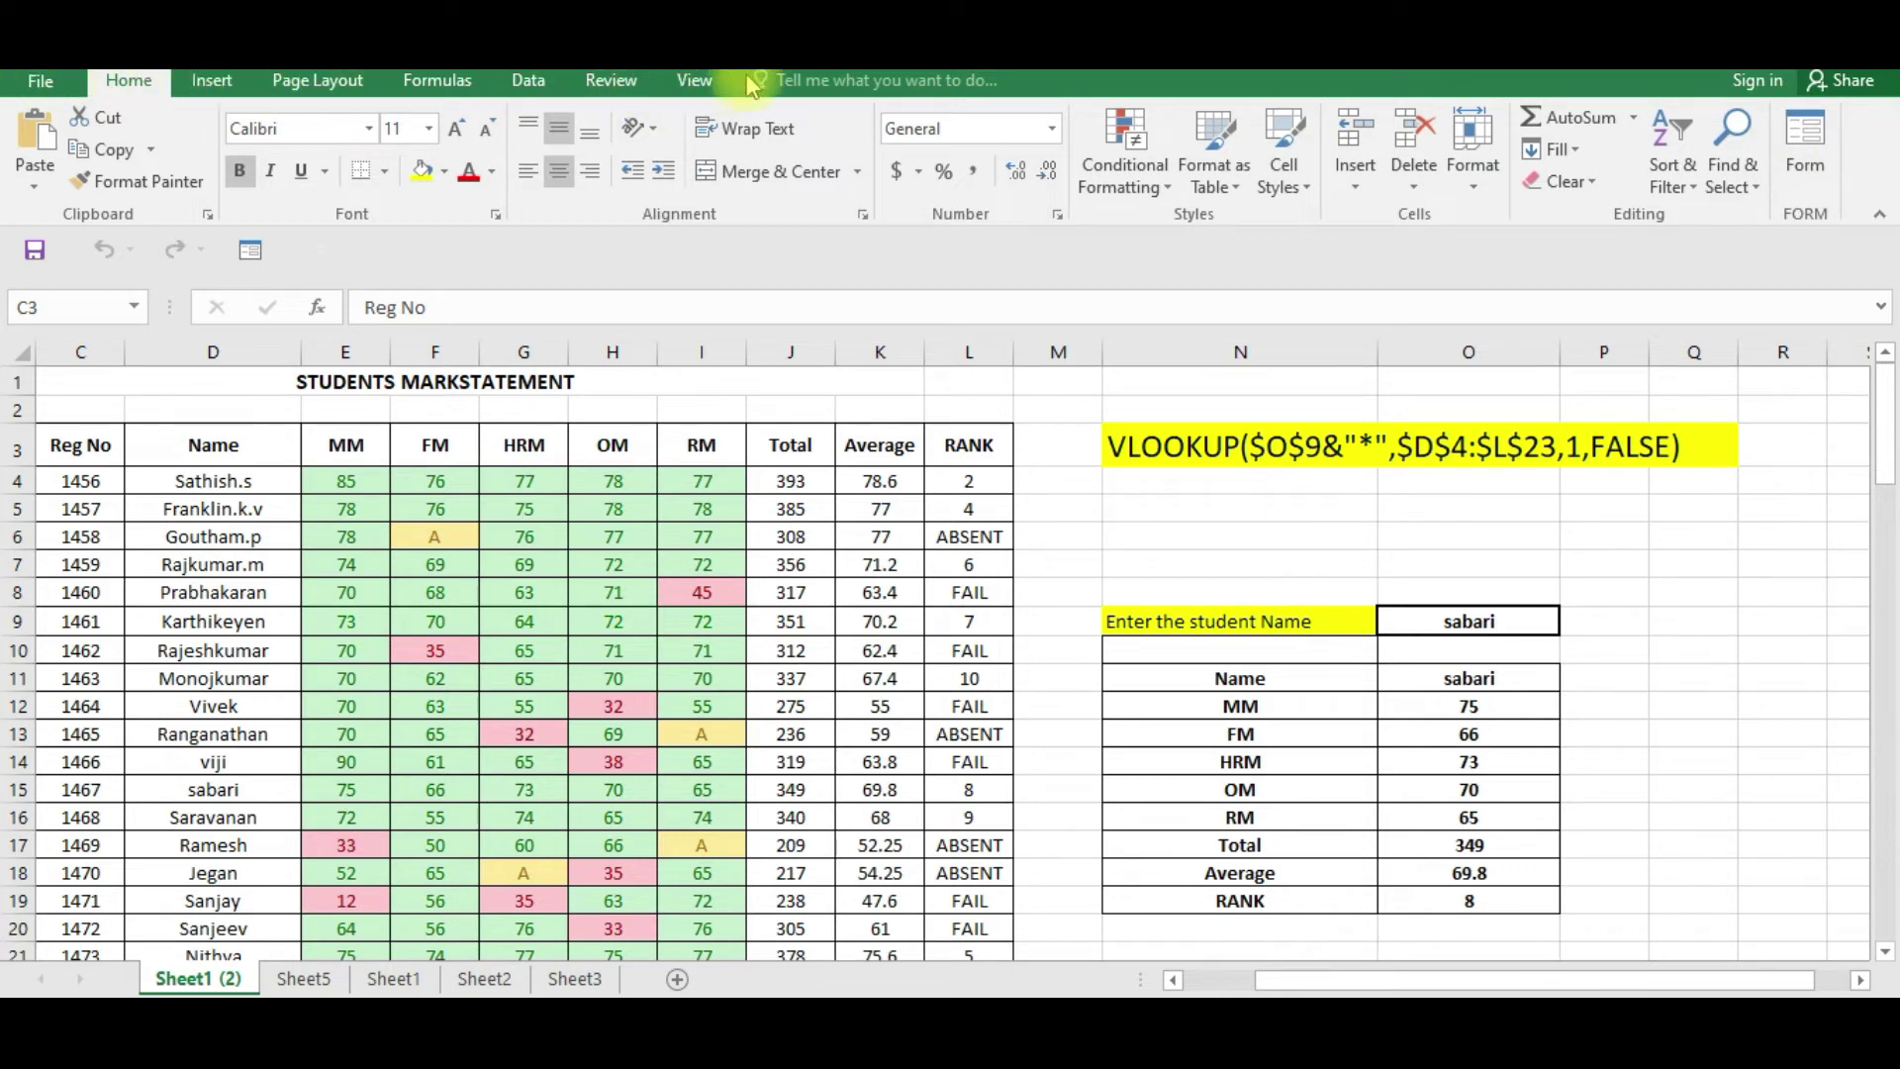
Step: In Customize Ribbon with All Commands listed, select Form... and add a new custom tab
{"action": "key", "text": "ctrl+shift+Right"}
{"action": "left_click", "coordinate": [46, 81]}
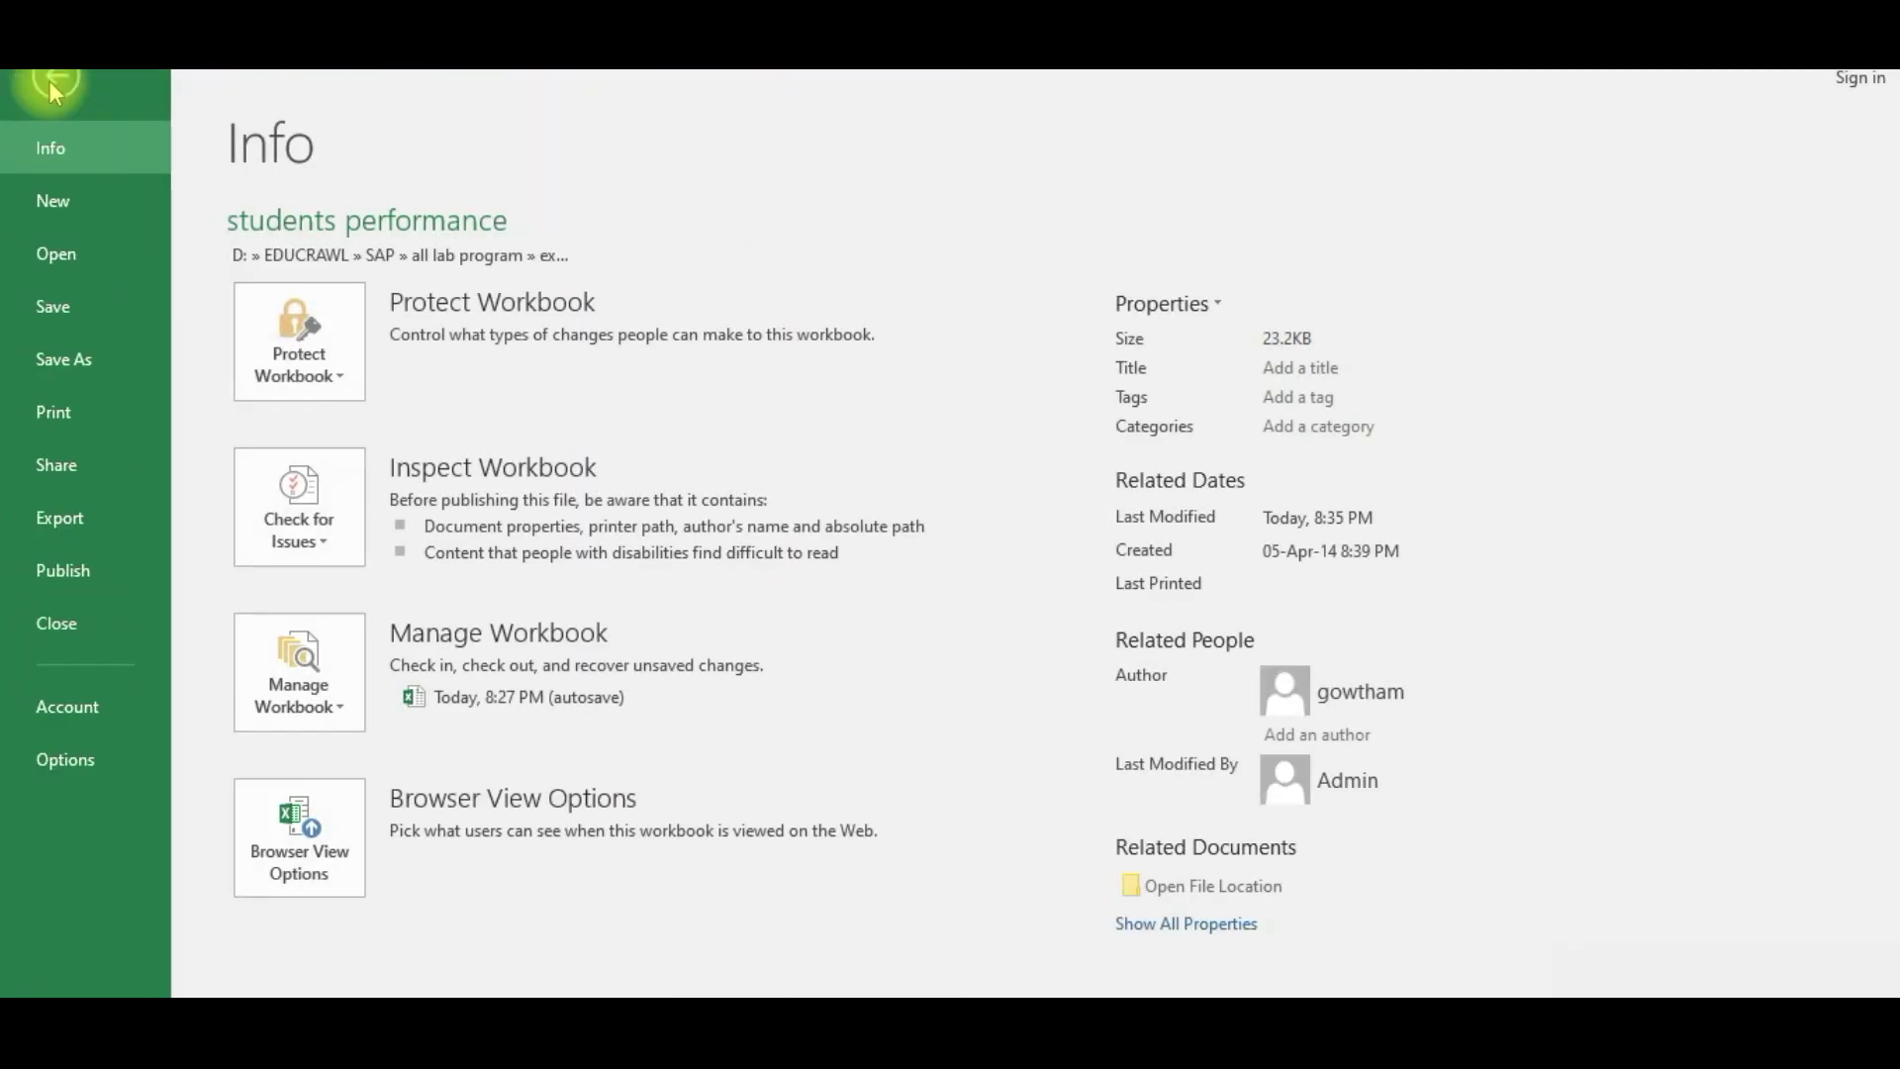
{"action": "left_click", "coordinate": [59, 758]}
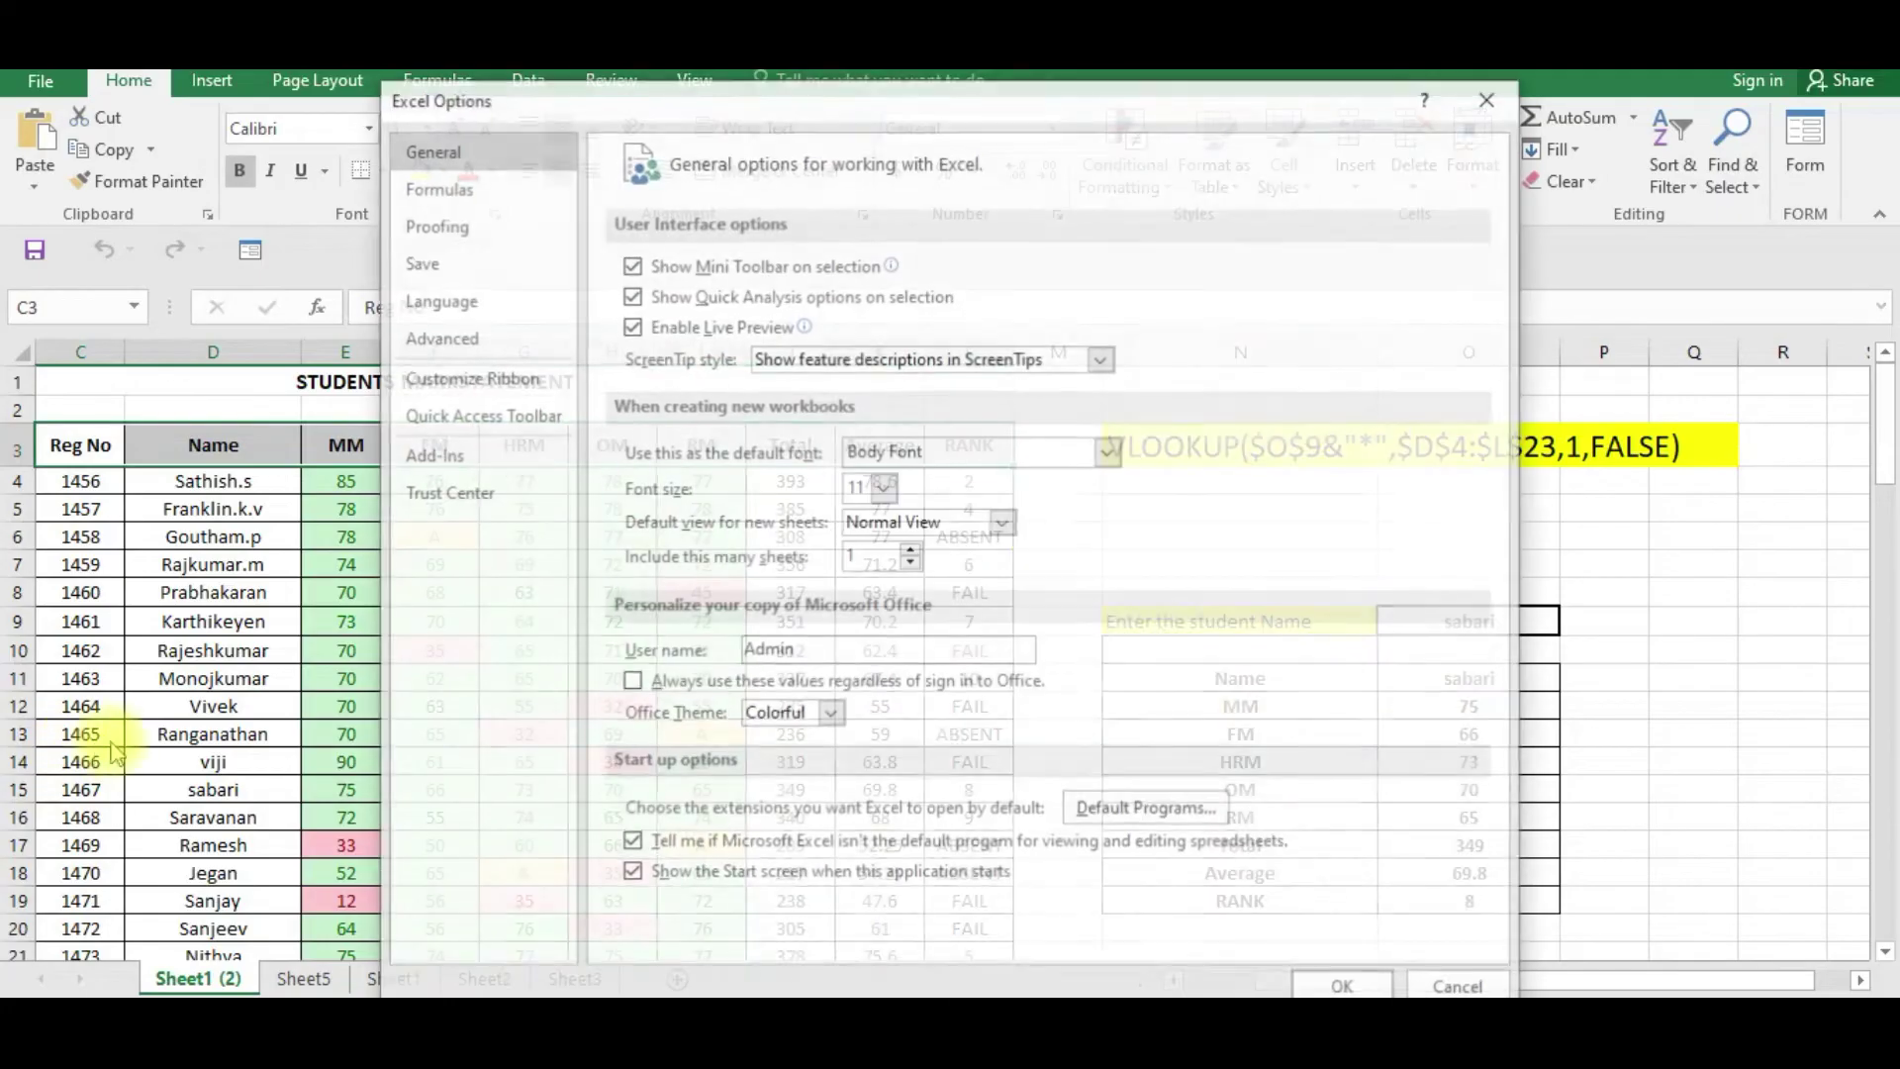
{"action": "left_click", "coordinate": [462, 389]}
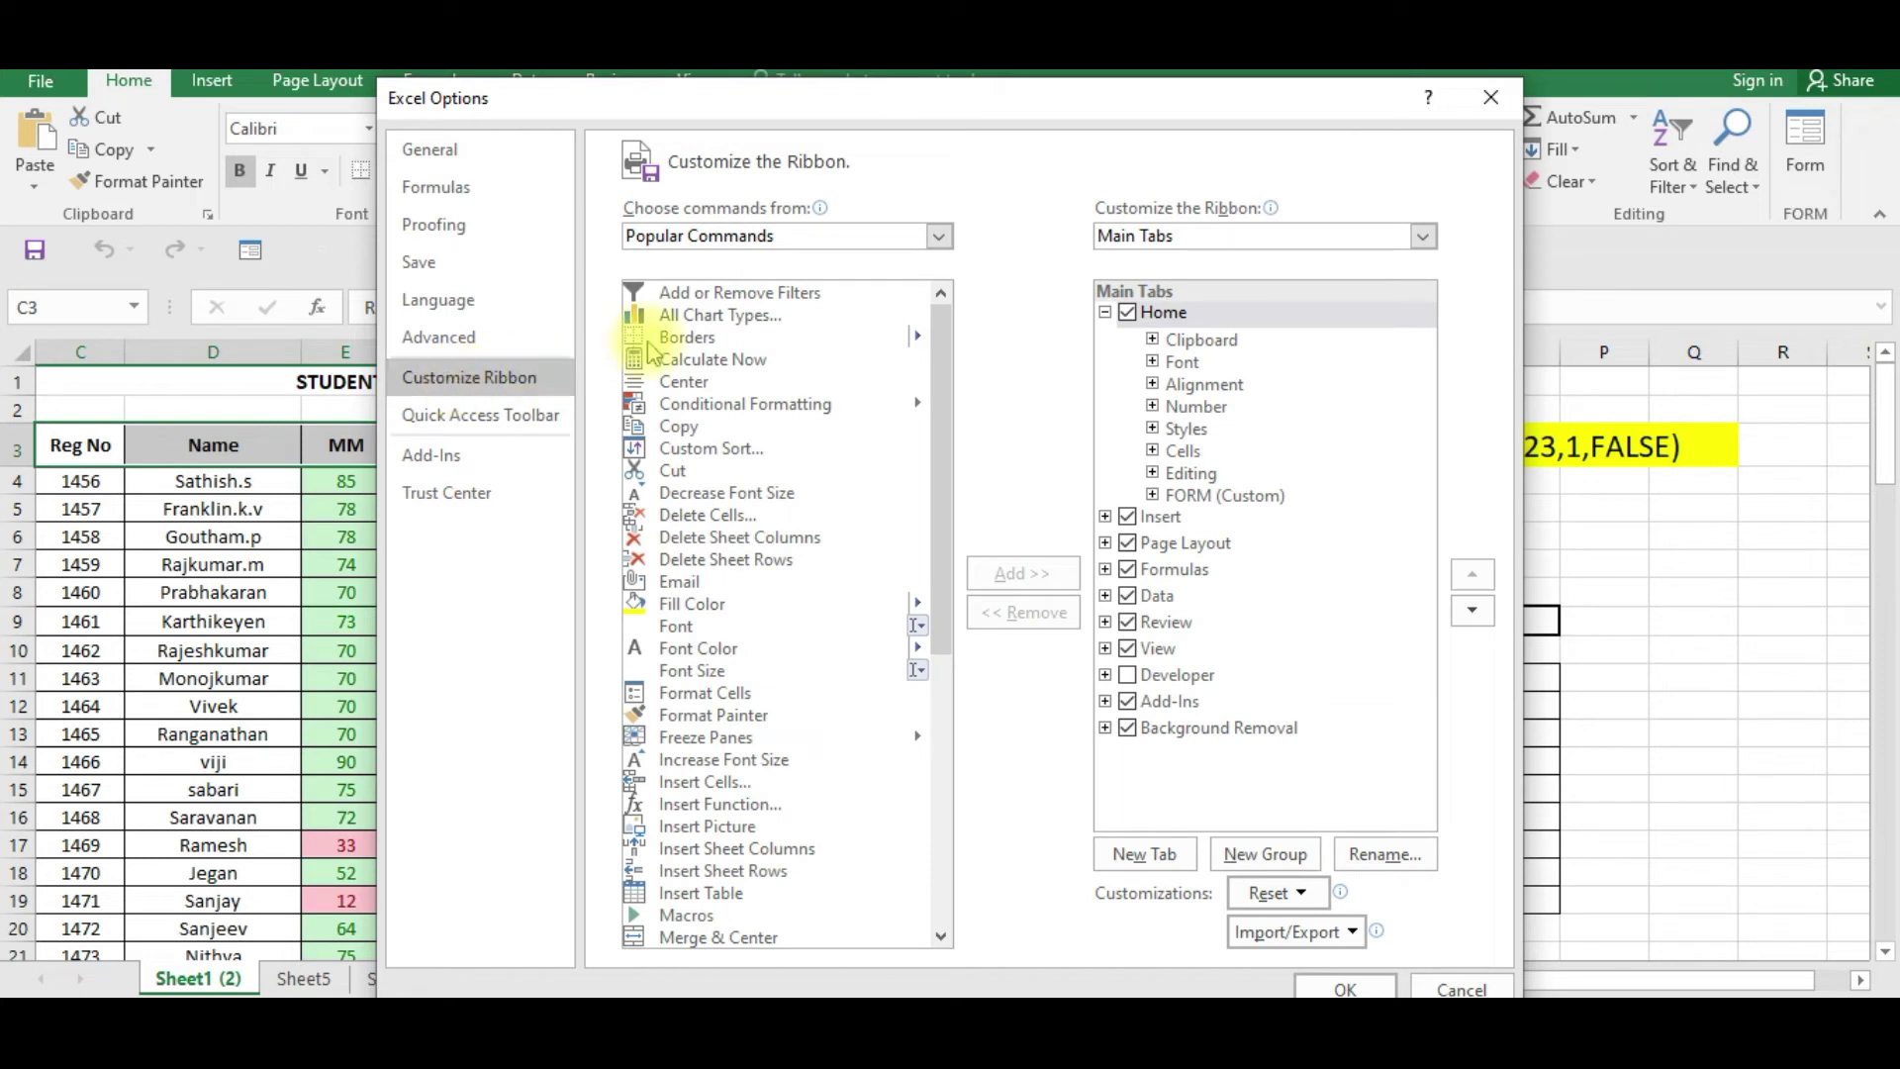
{"action": "left_click", "coordinate": [915, 238]}
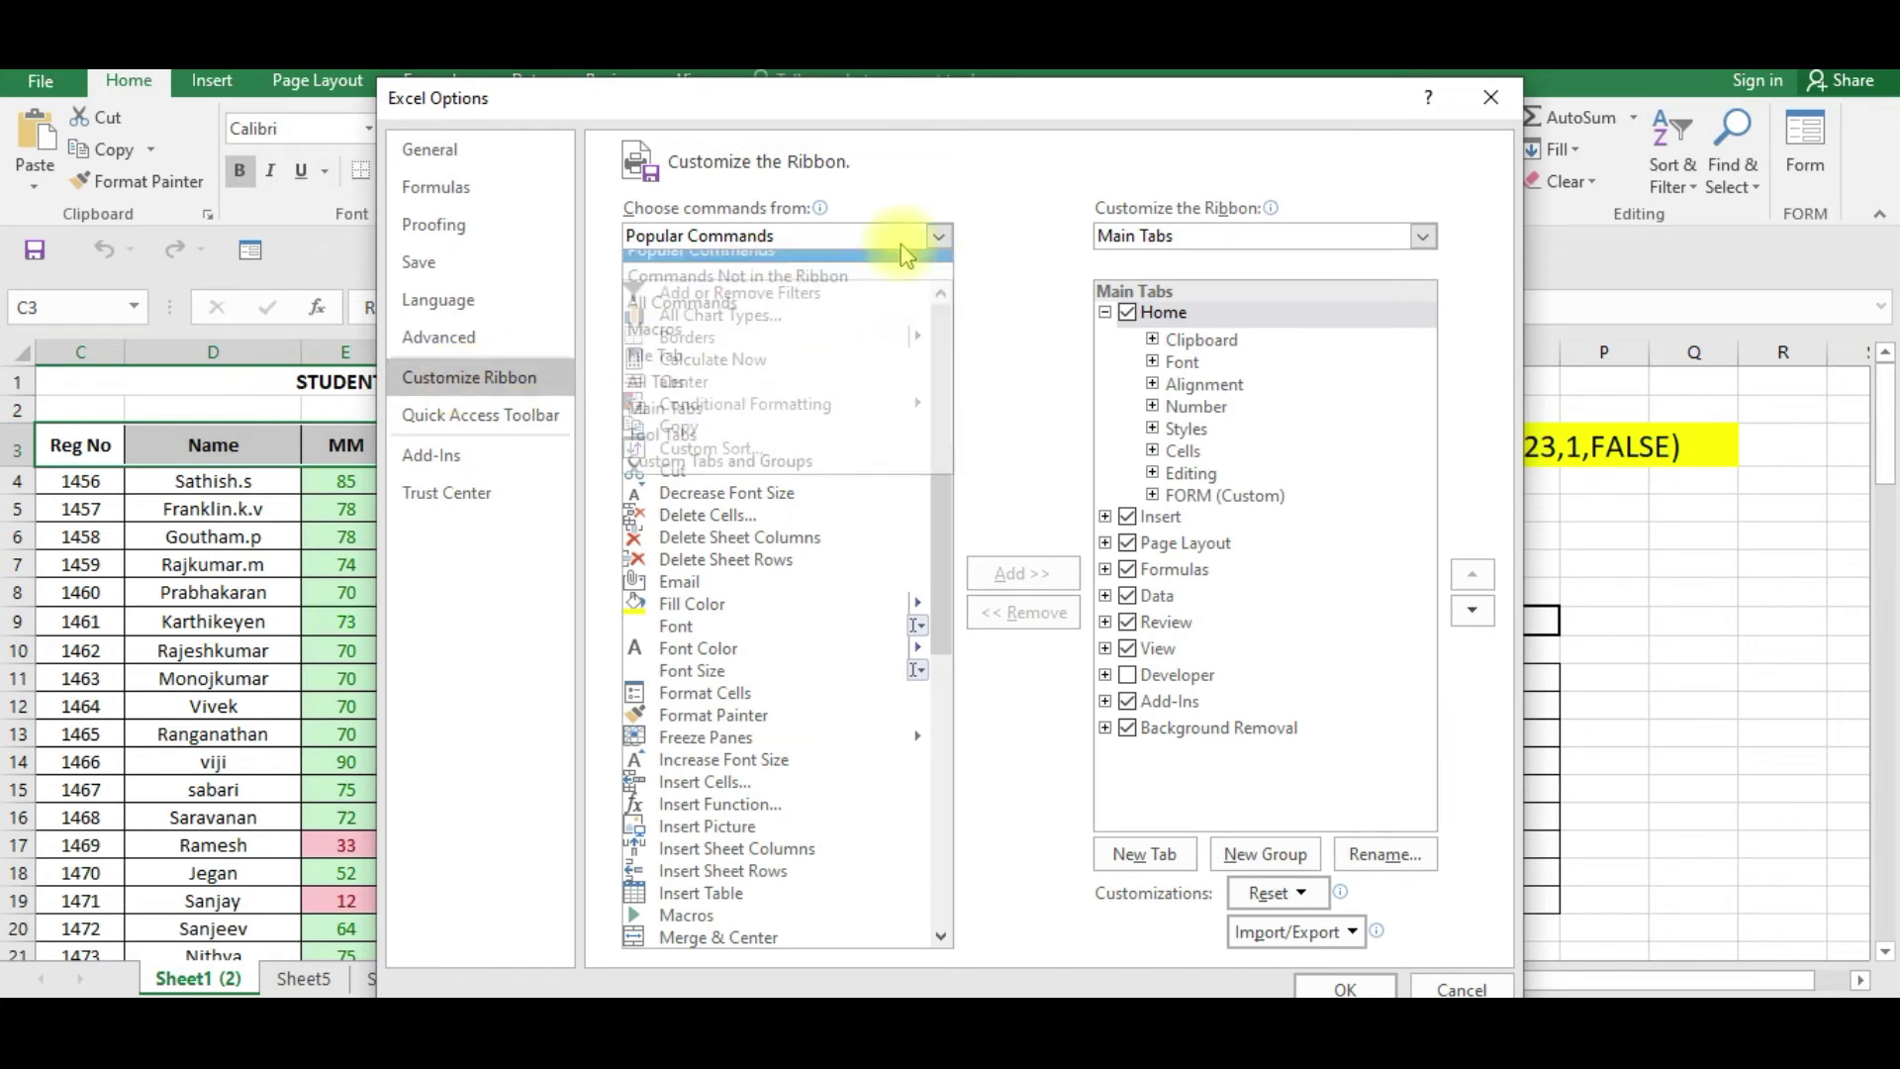
{"action": "left_click", "coordinate": [698, 318]}
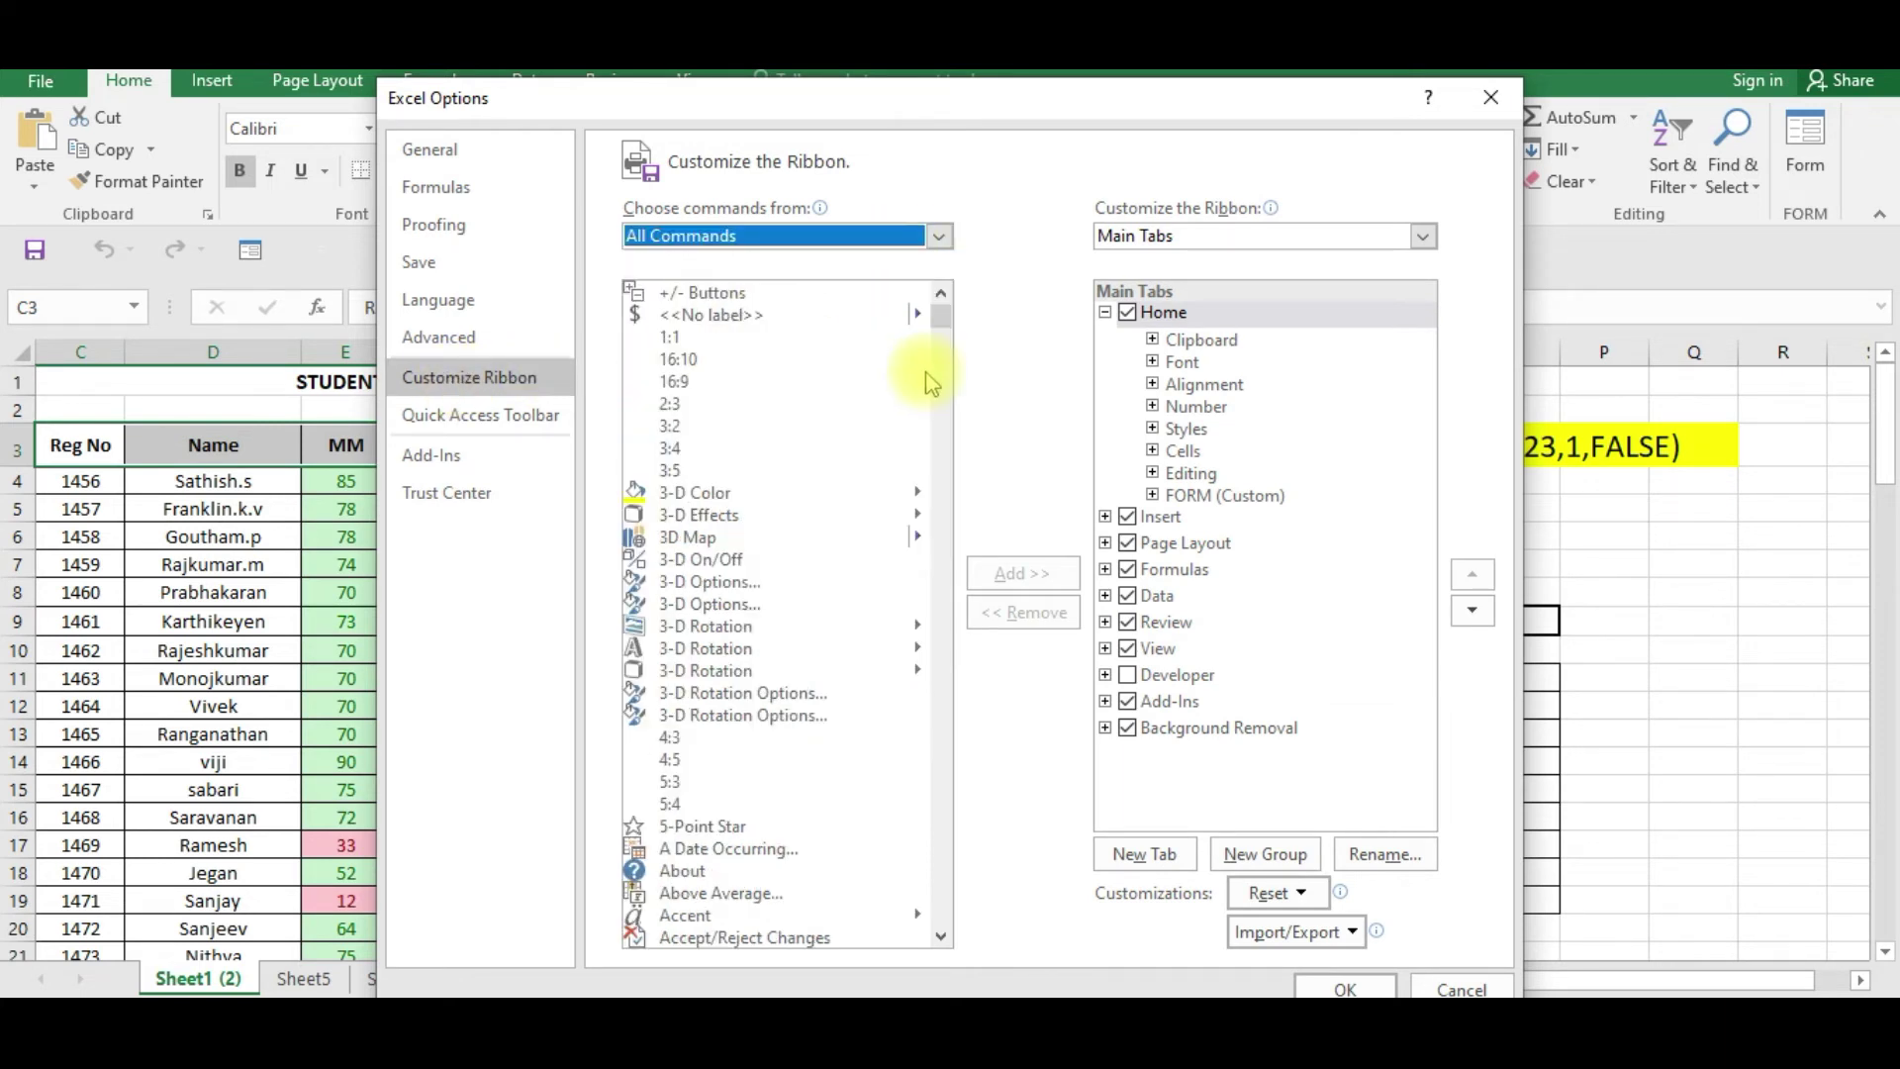
{"action": "left_click_drag", "start_coordinate": [938, 309], "coordinate": [928, 535]}
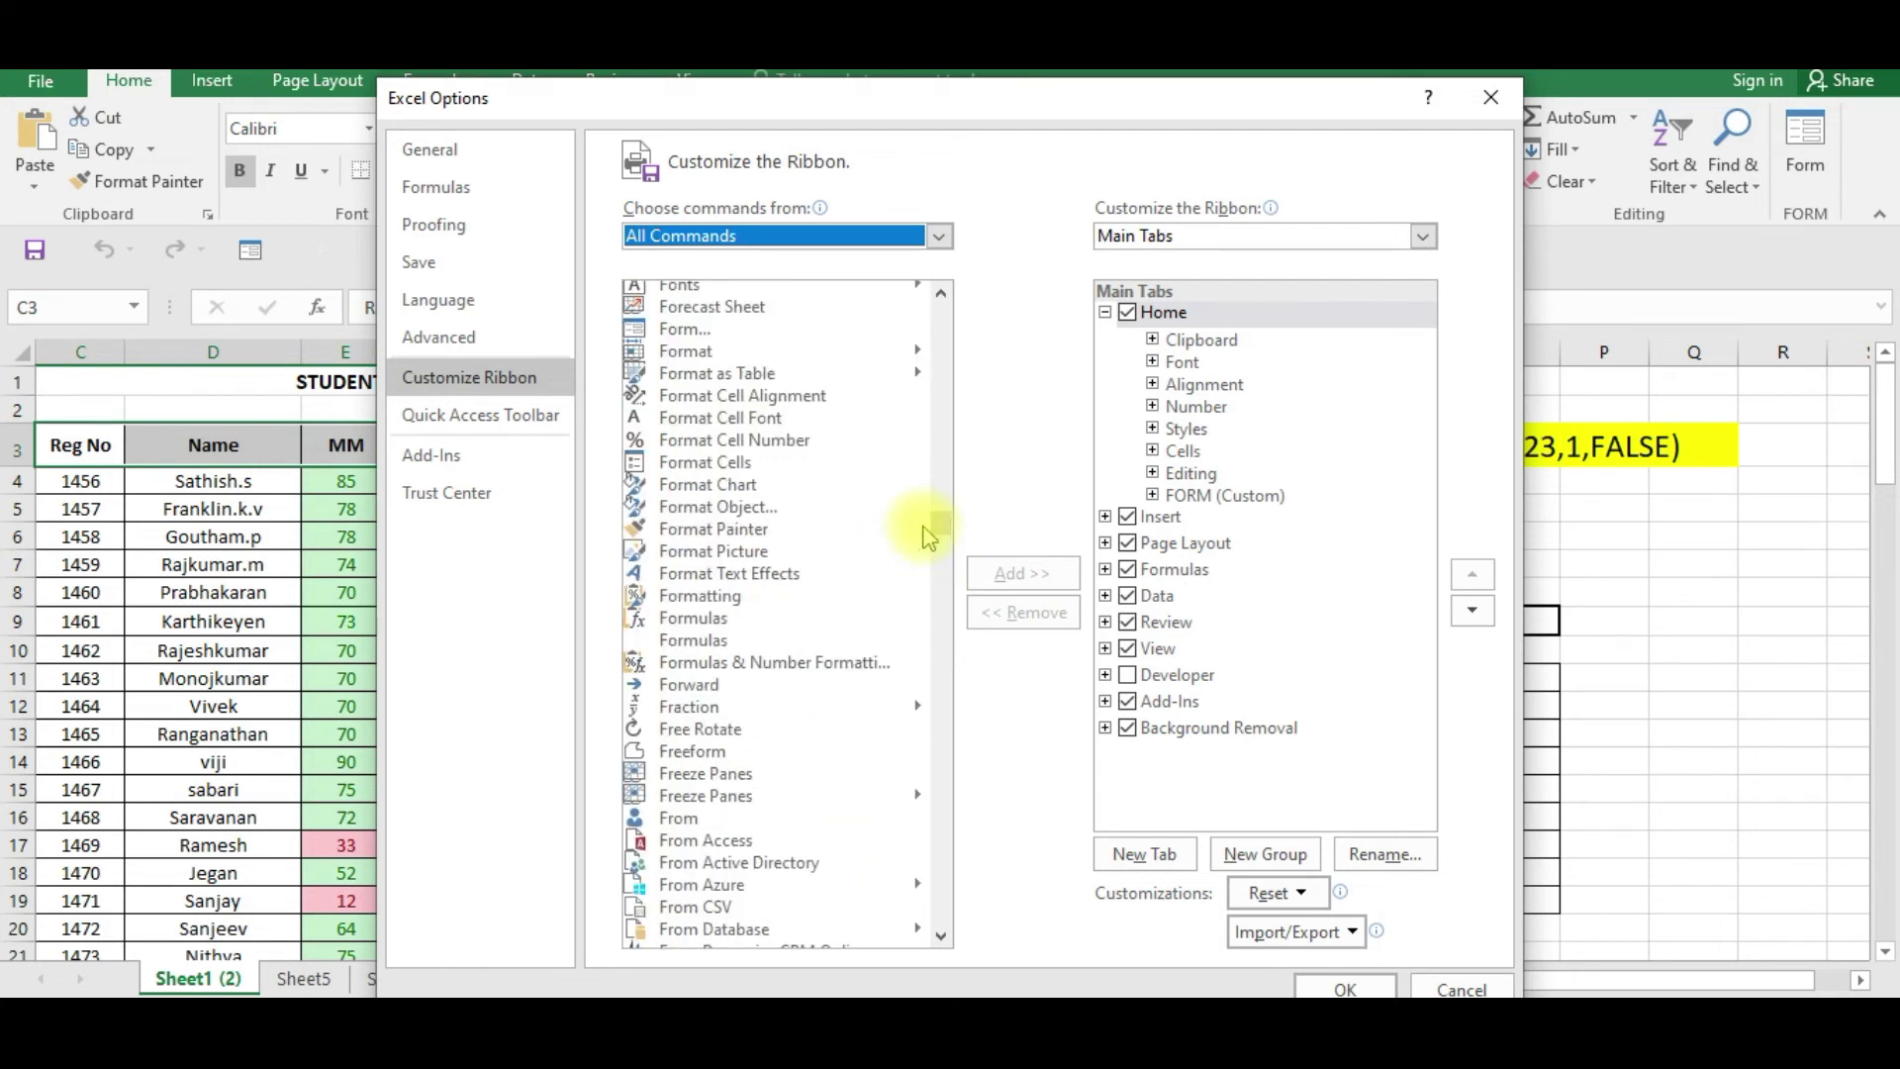
{"action": "left_click", "coordinate": [695, 333]}
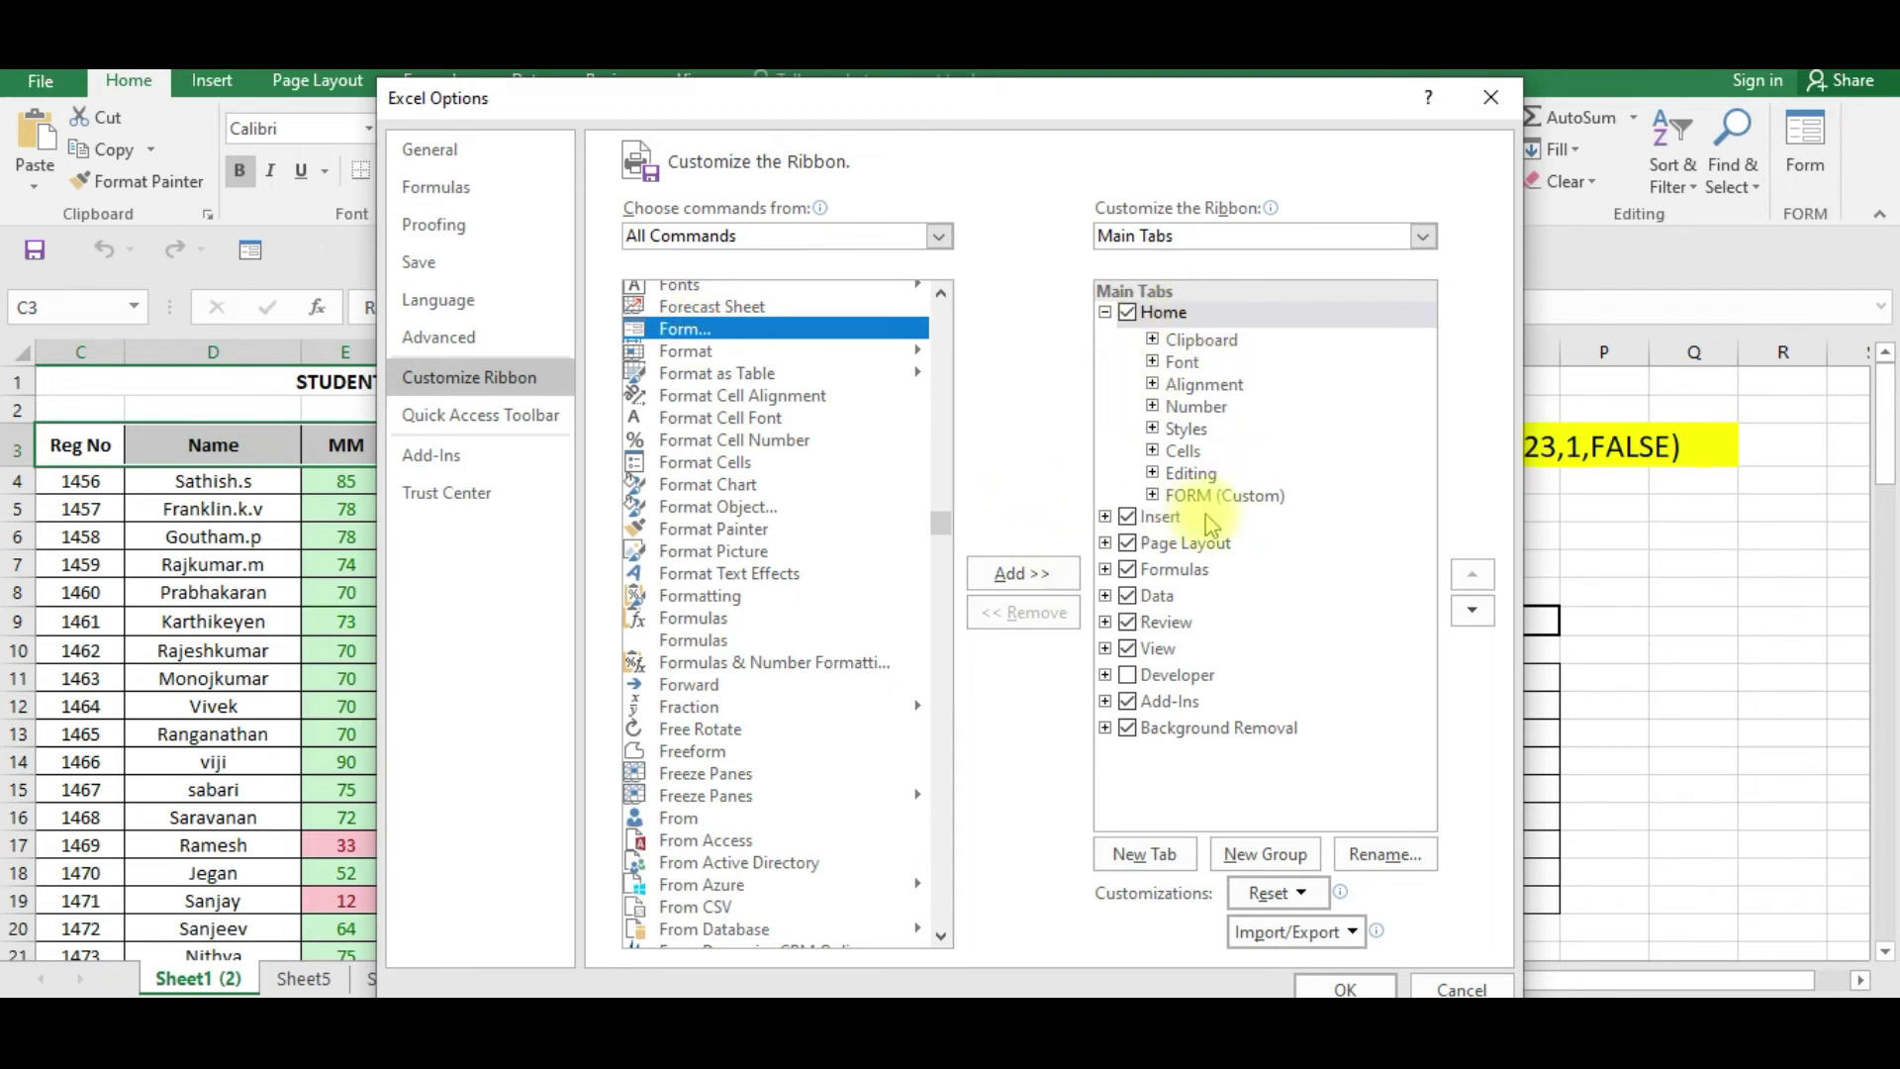
{"action": "left_click", "coordinate": [1165, 861]}
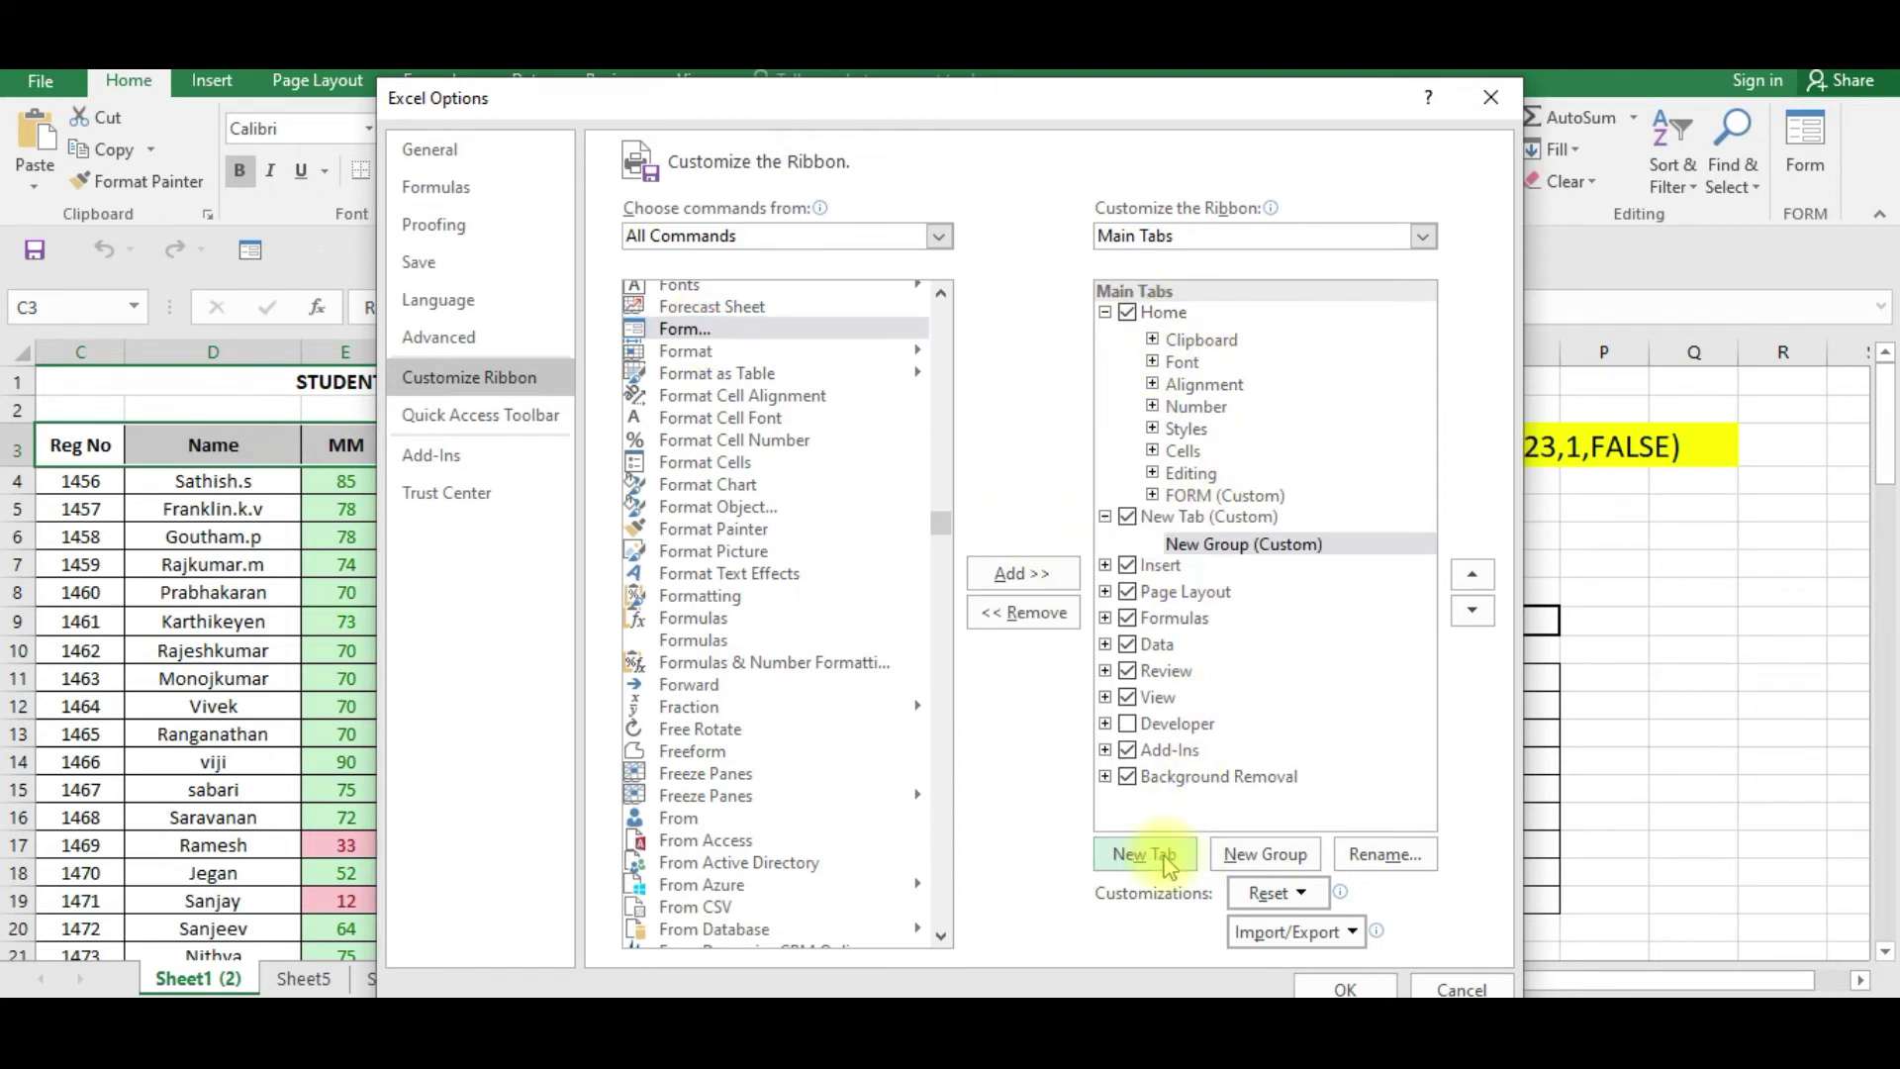
Step: Rename the new custom ribbon tab to FORM
{"action": "left_click", "coordinate": [1156, 515]}
{"action": "left_click", "coordinate": [1376, 857]}
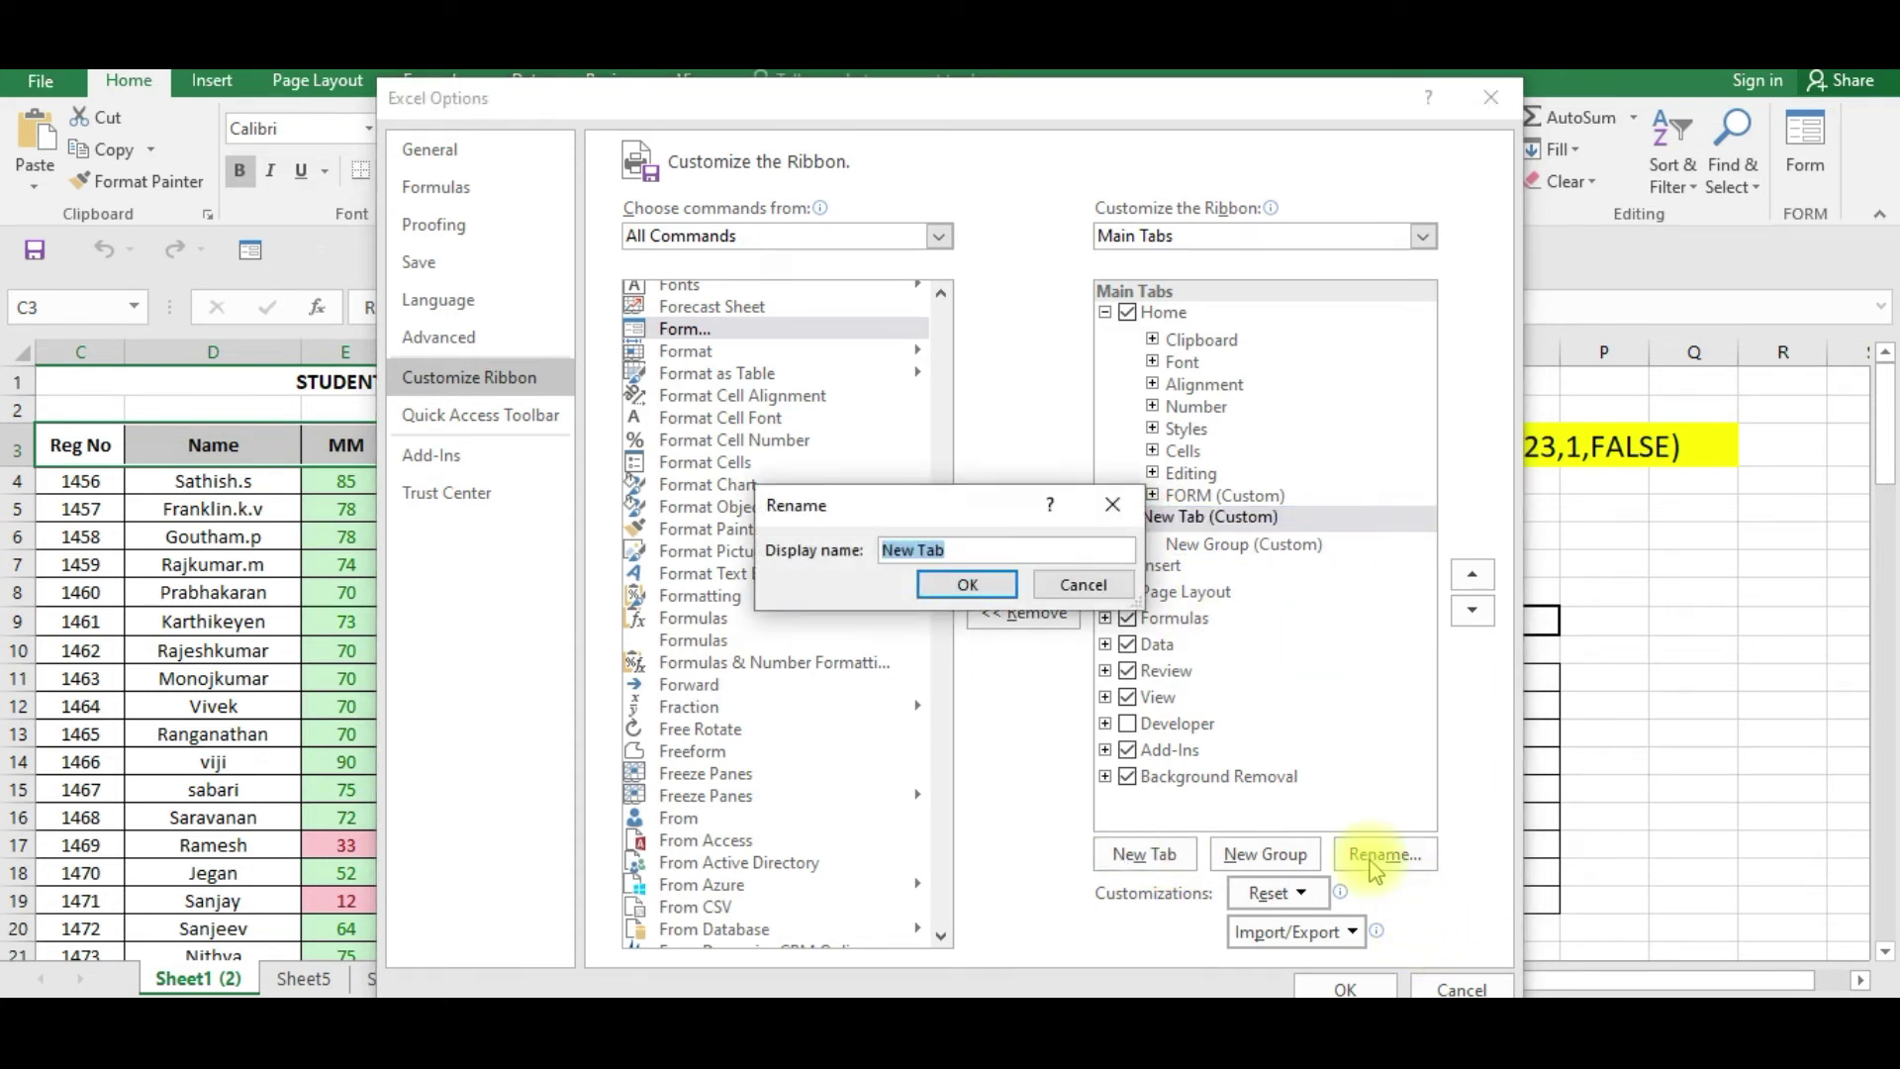
{"action": "type", "text": "FORM"}
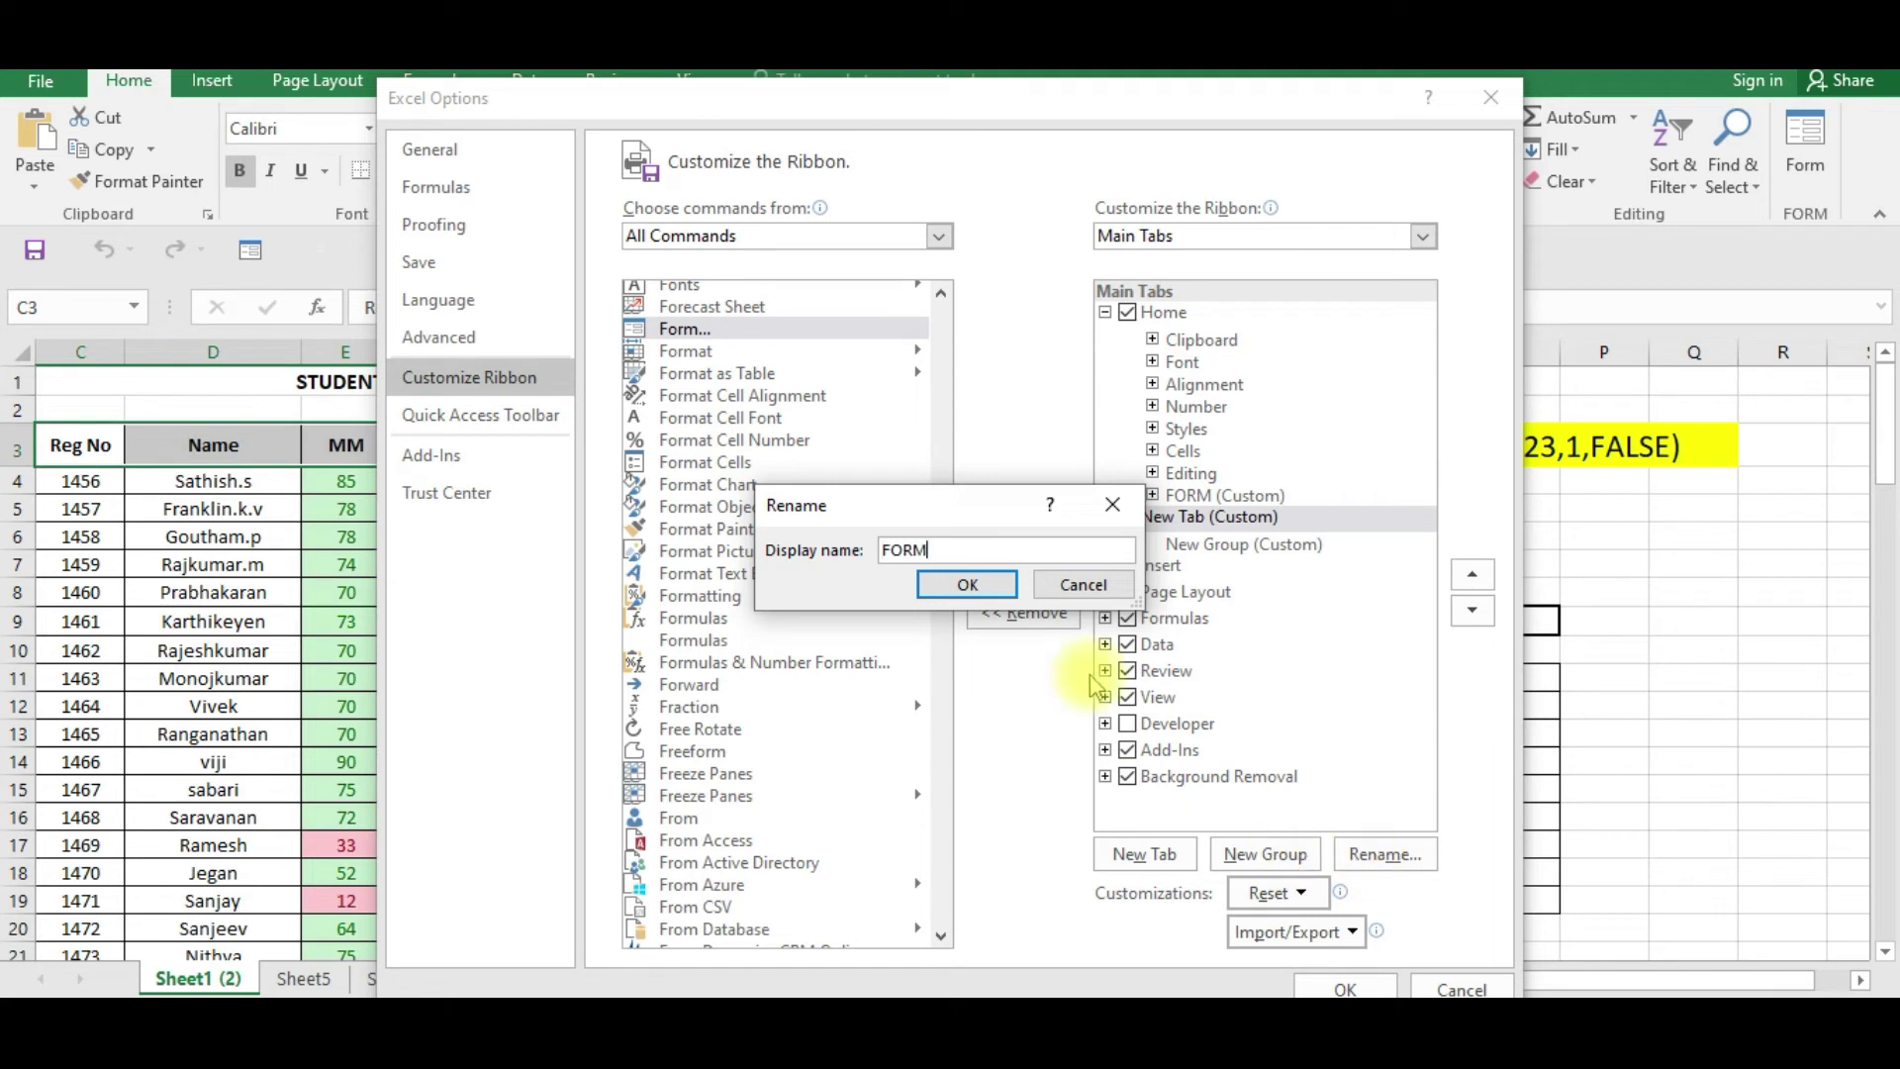
{"action": "left_click", "coordinate": [967, 584]}
Step: Rename its new group to FORM with the red shield symbol
{"action": "left_click", "coordinate": [1212, 546]}
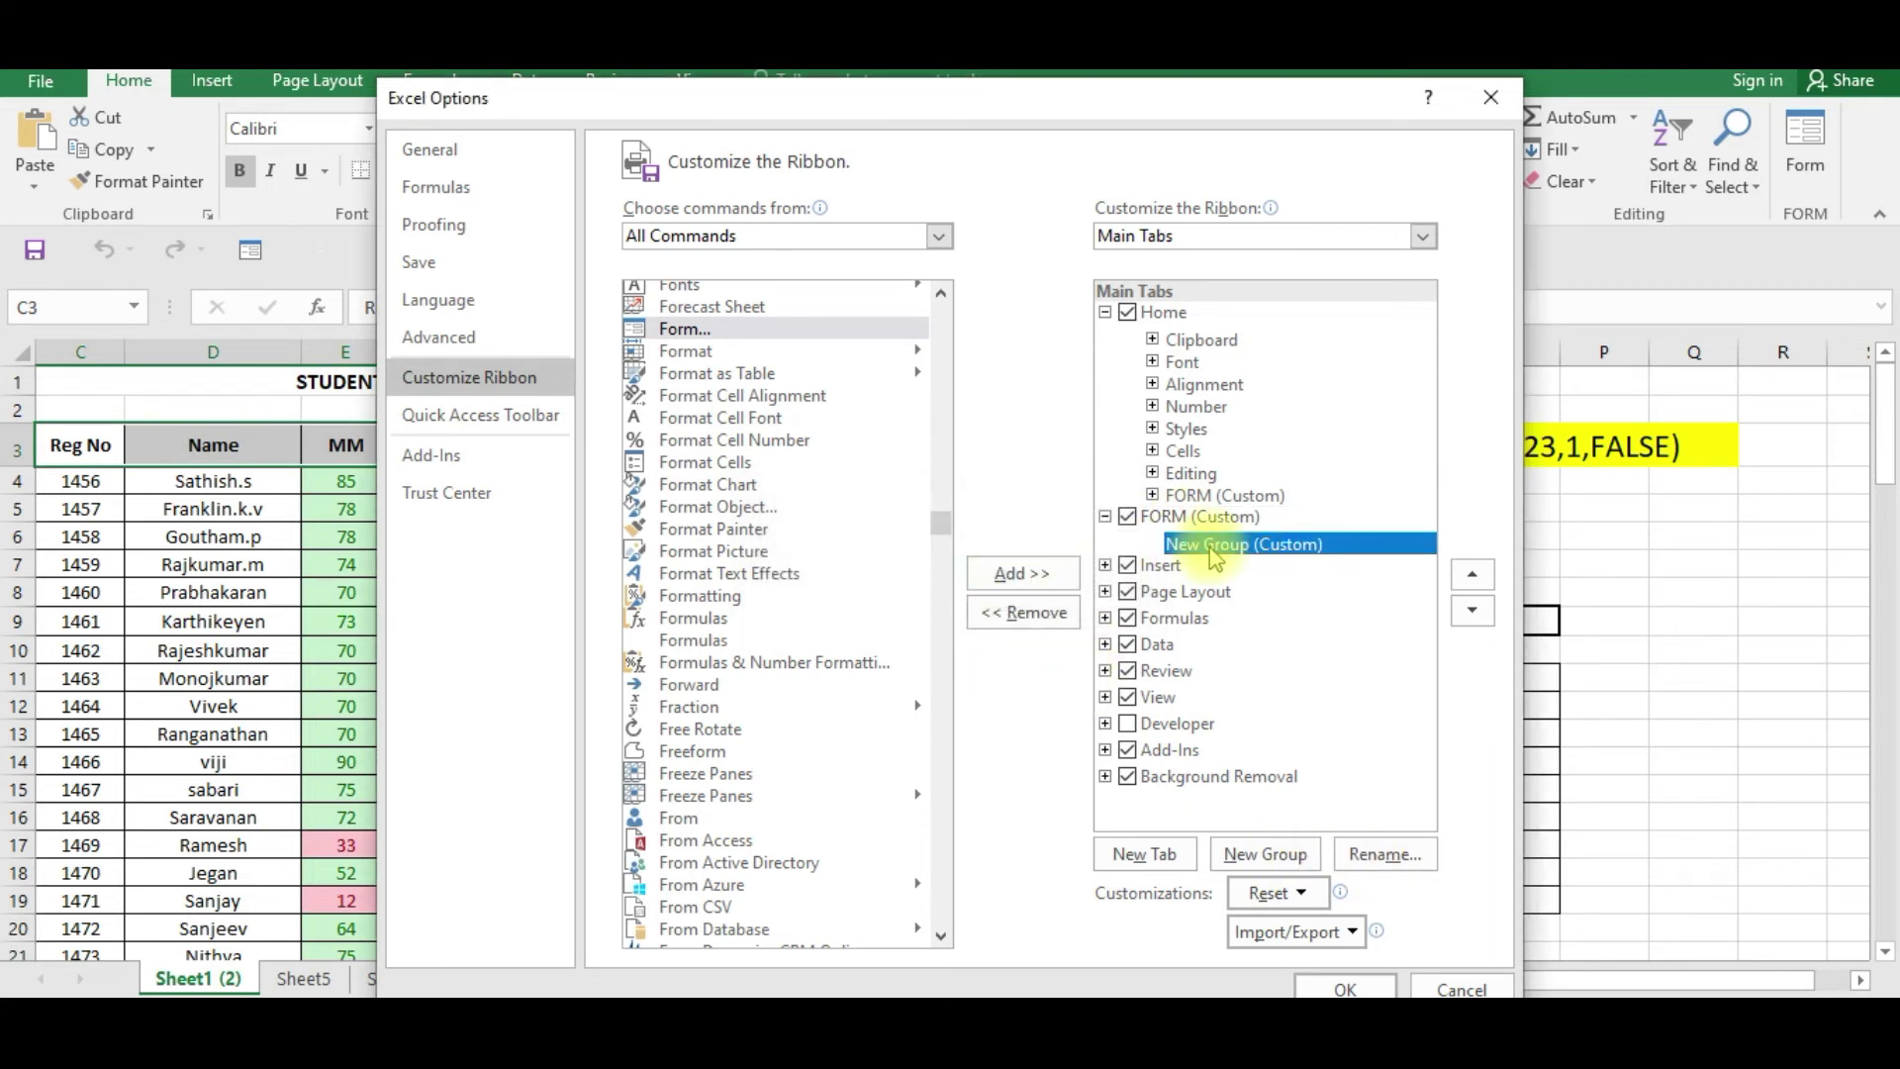
{"action": "left_click", "coordinate": [1380, 852]}
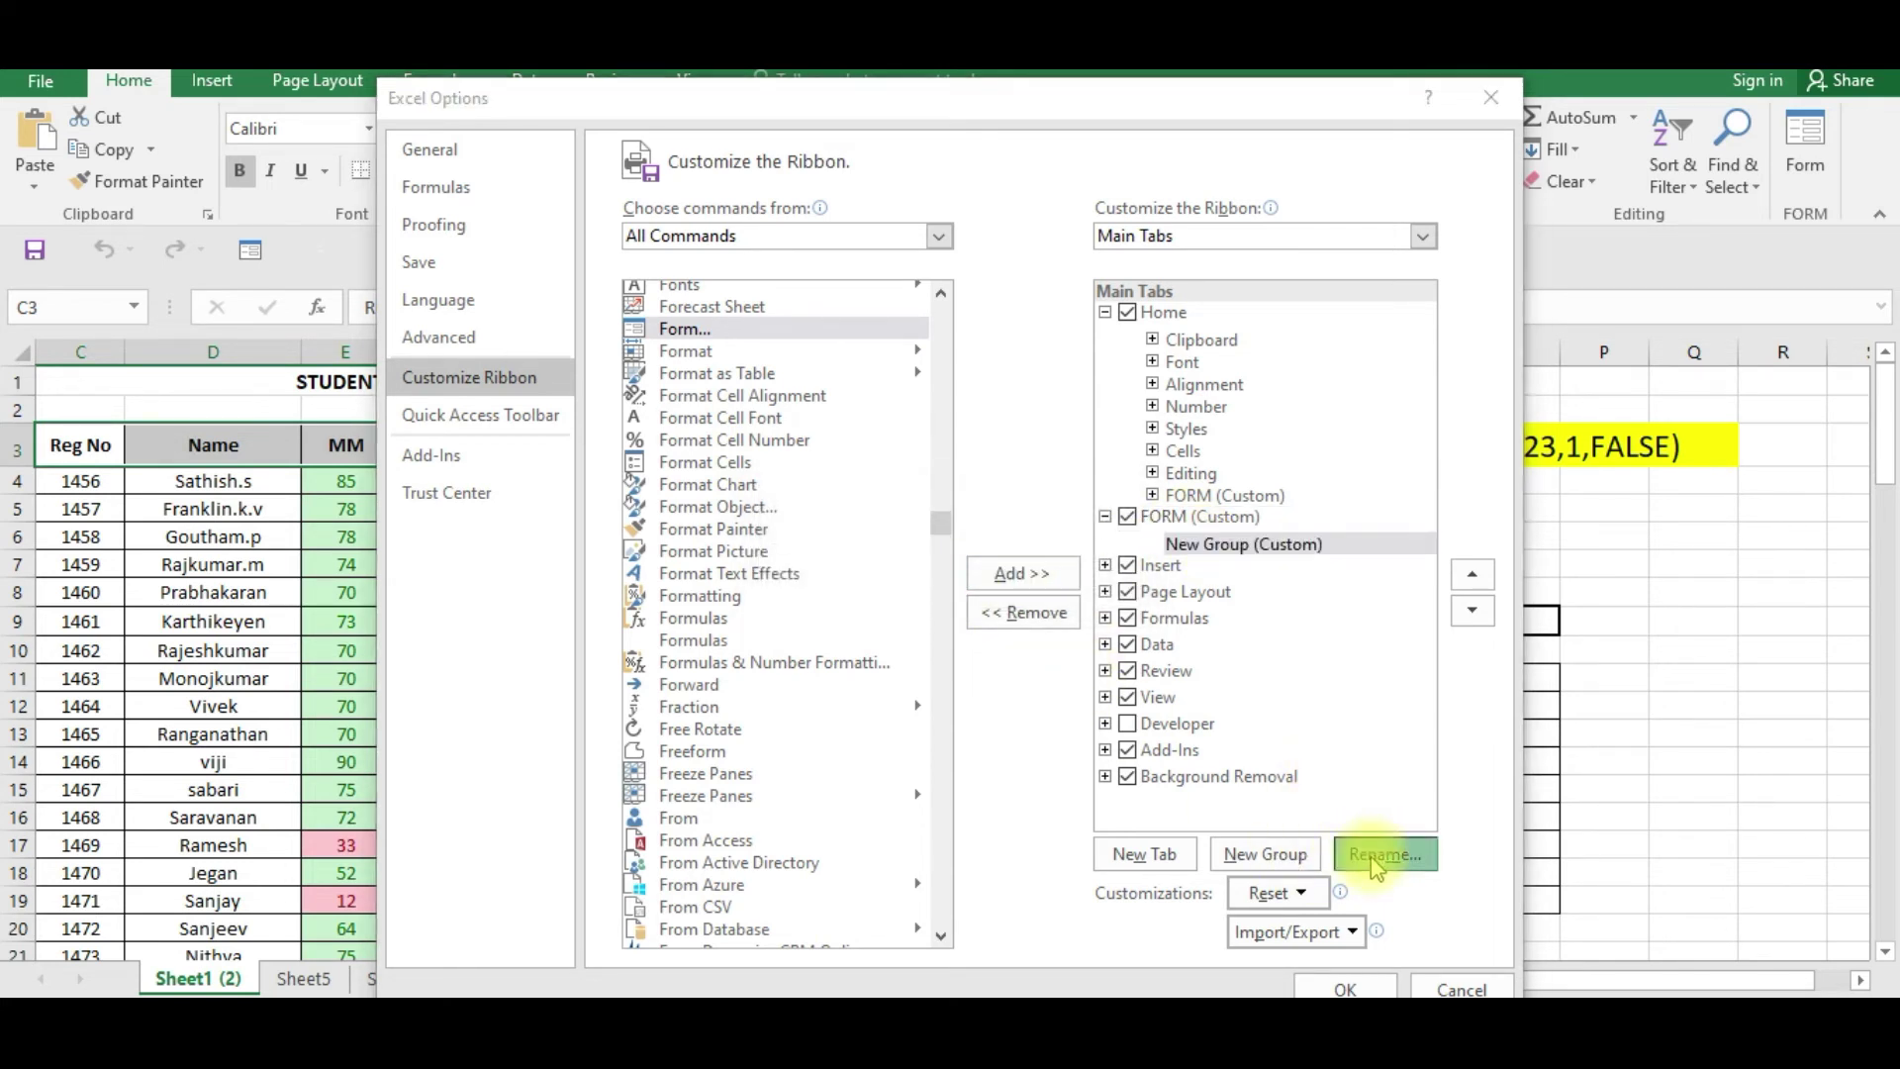
{"action": "left_click", "coordinate": [975, 419]}
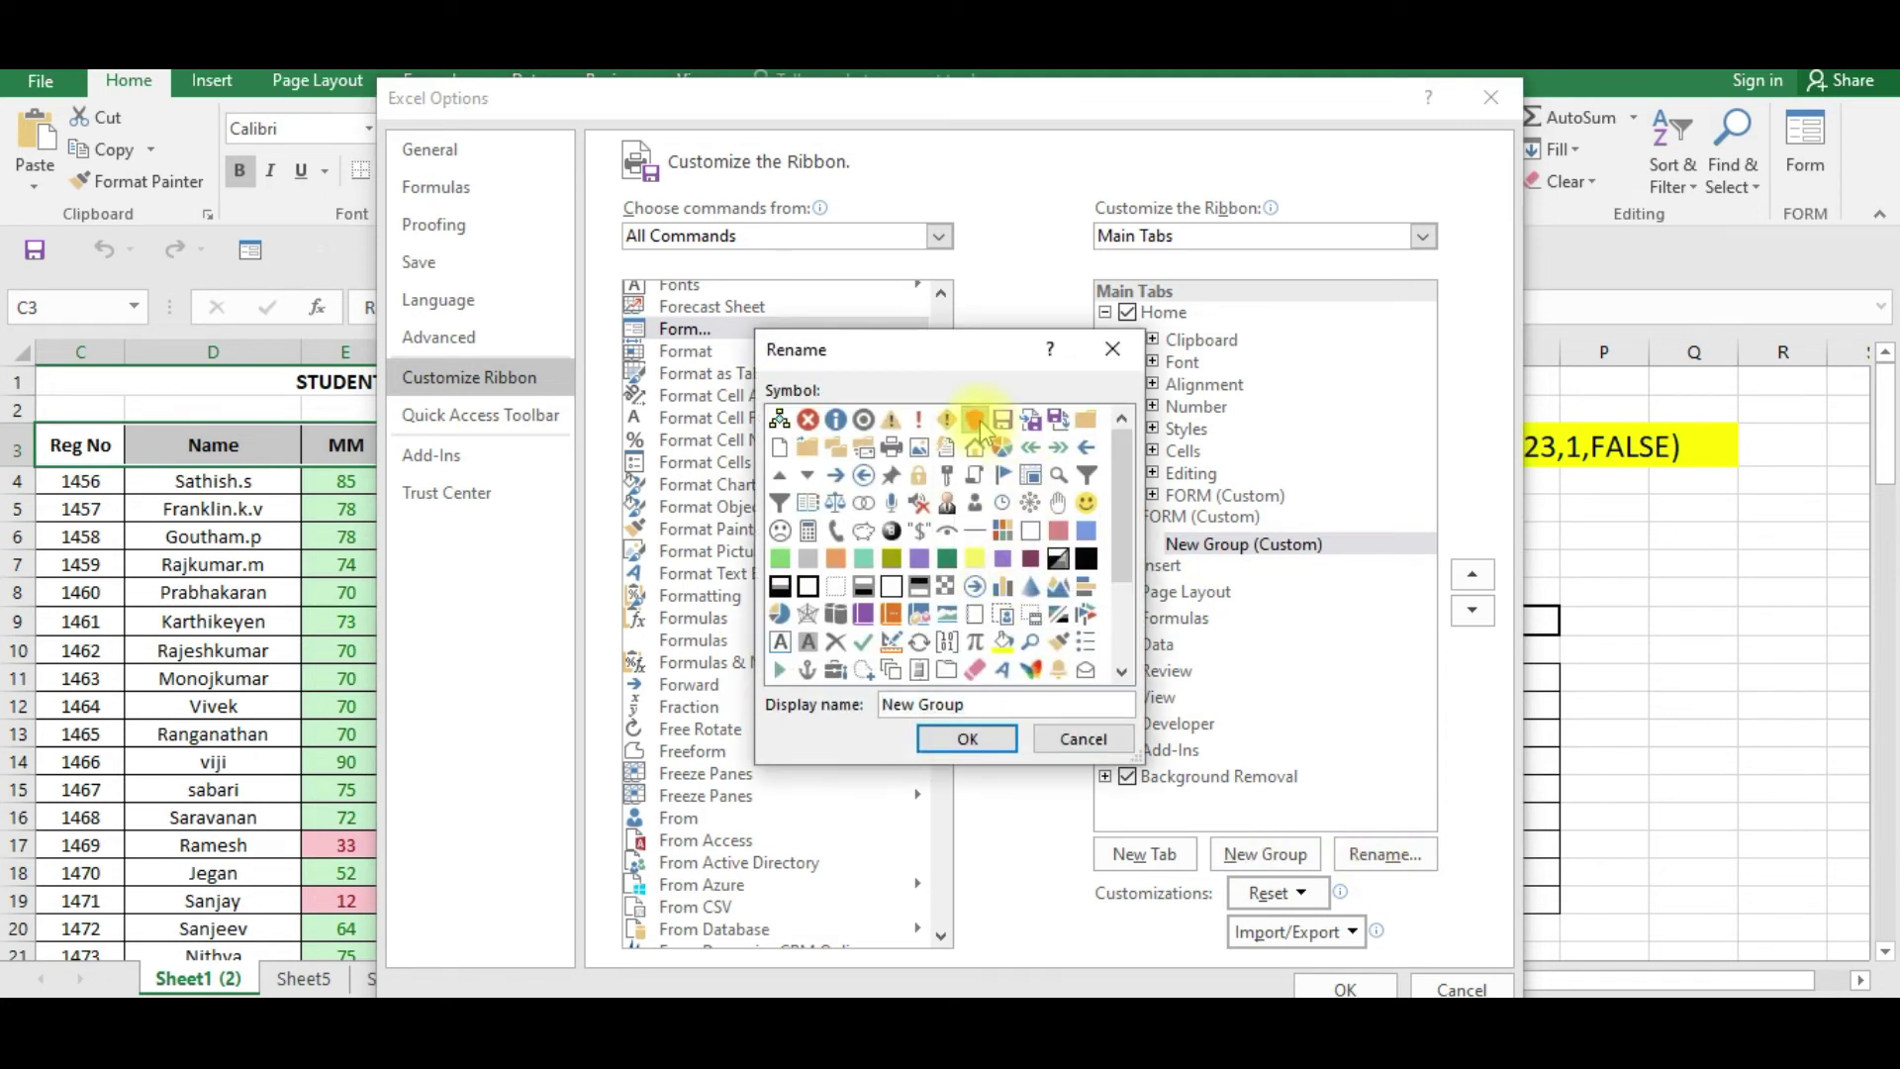
{"action": "type", "text": "FORM"}
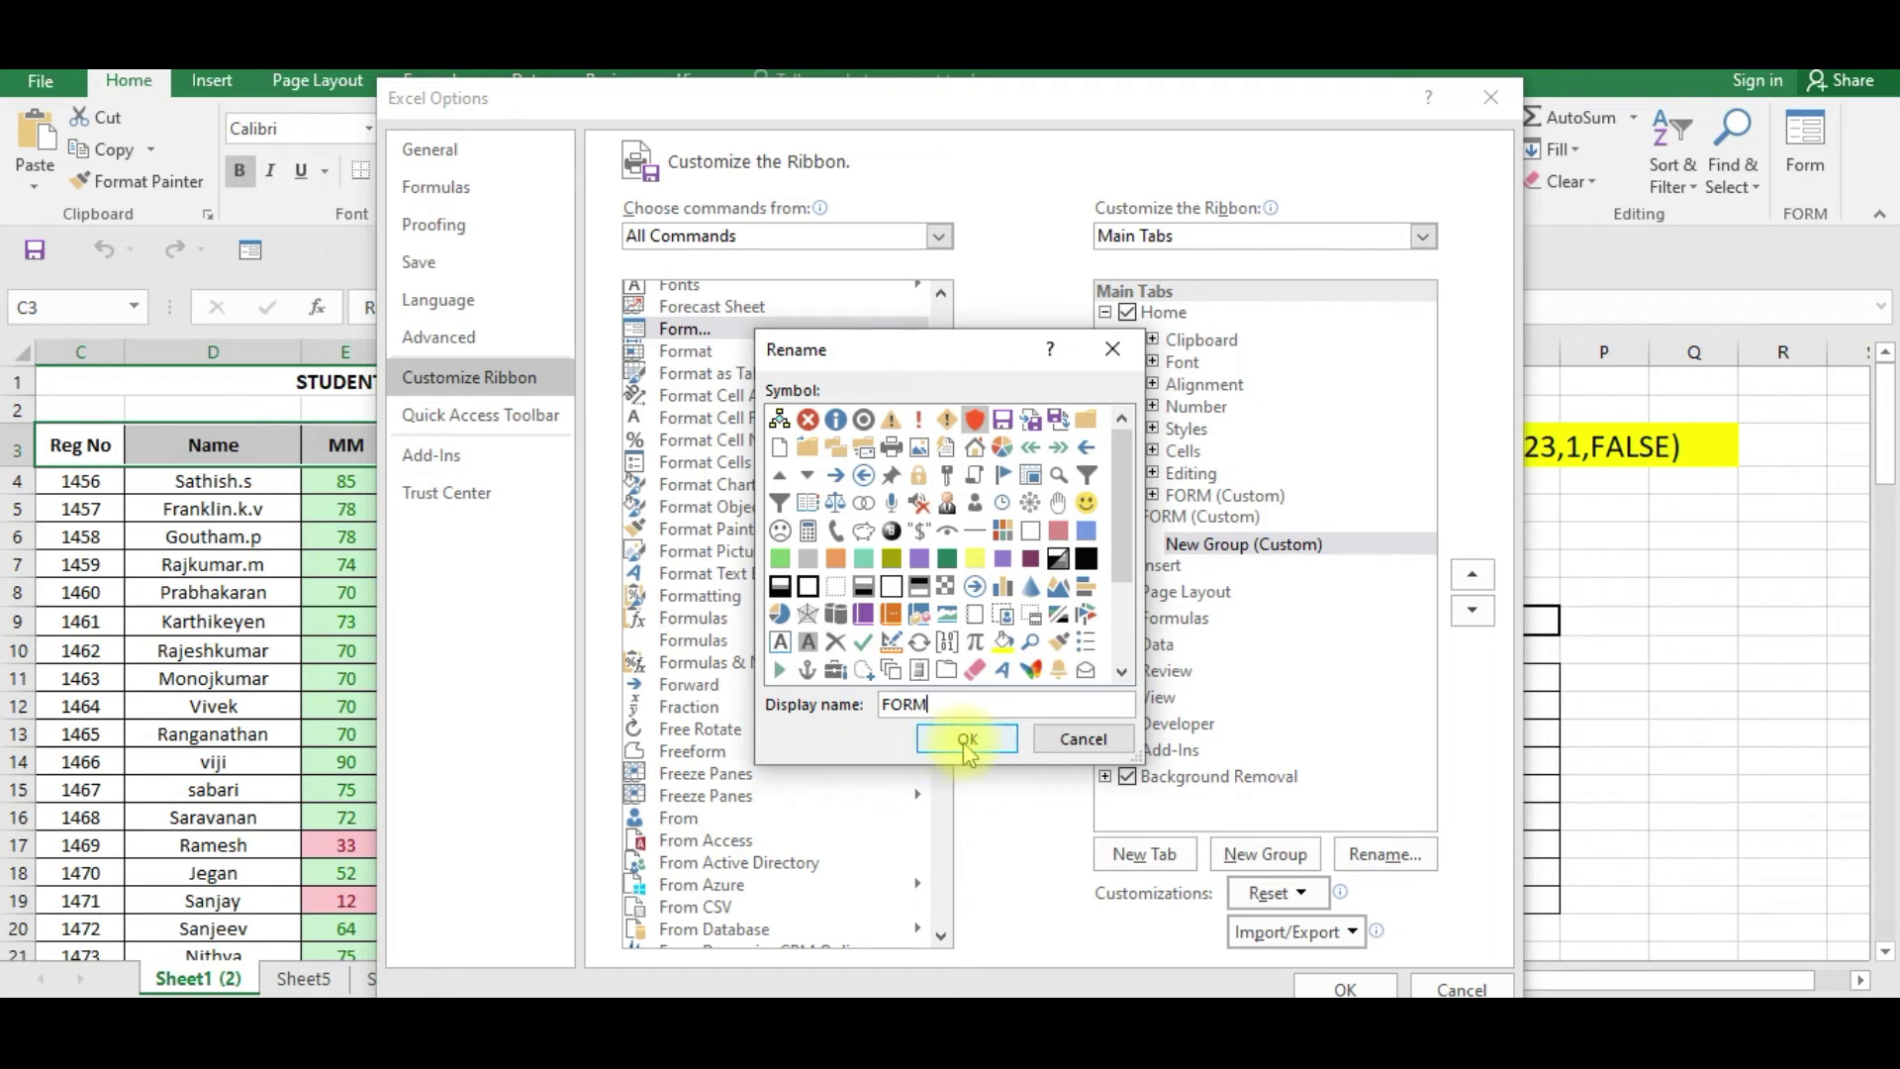
{"action": "left_click", "coordinate": [966, 738]}
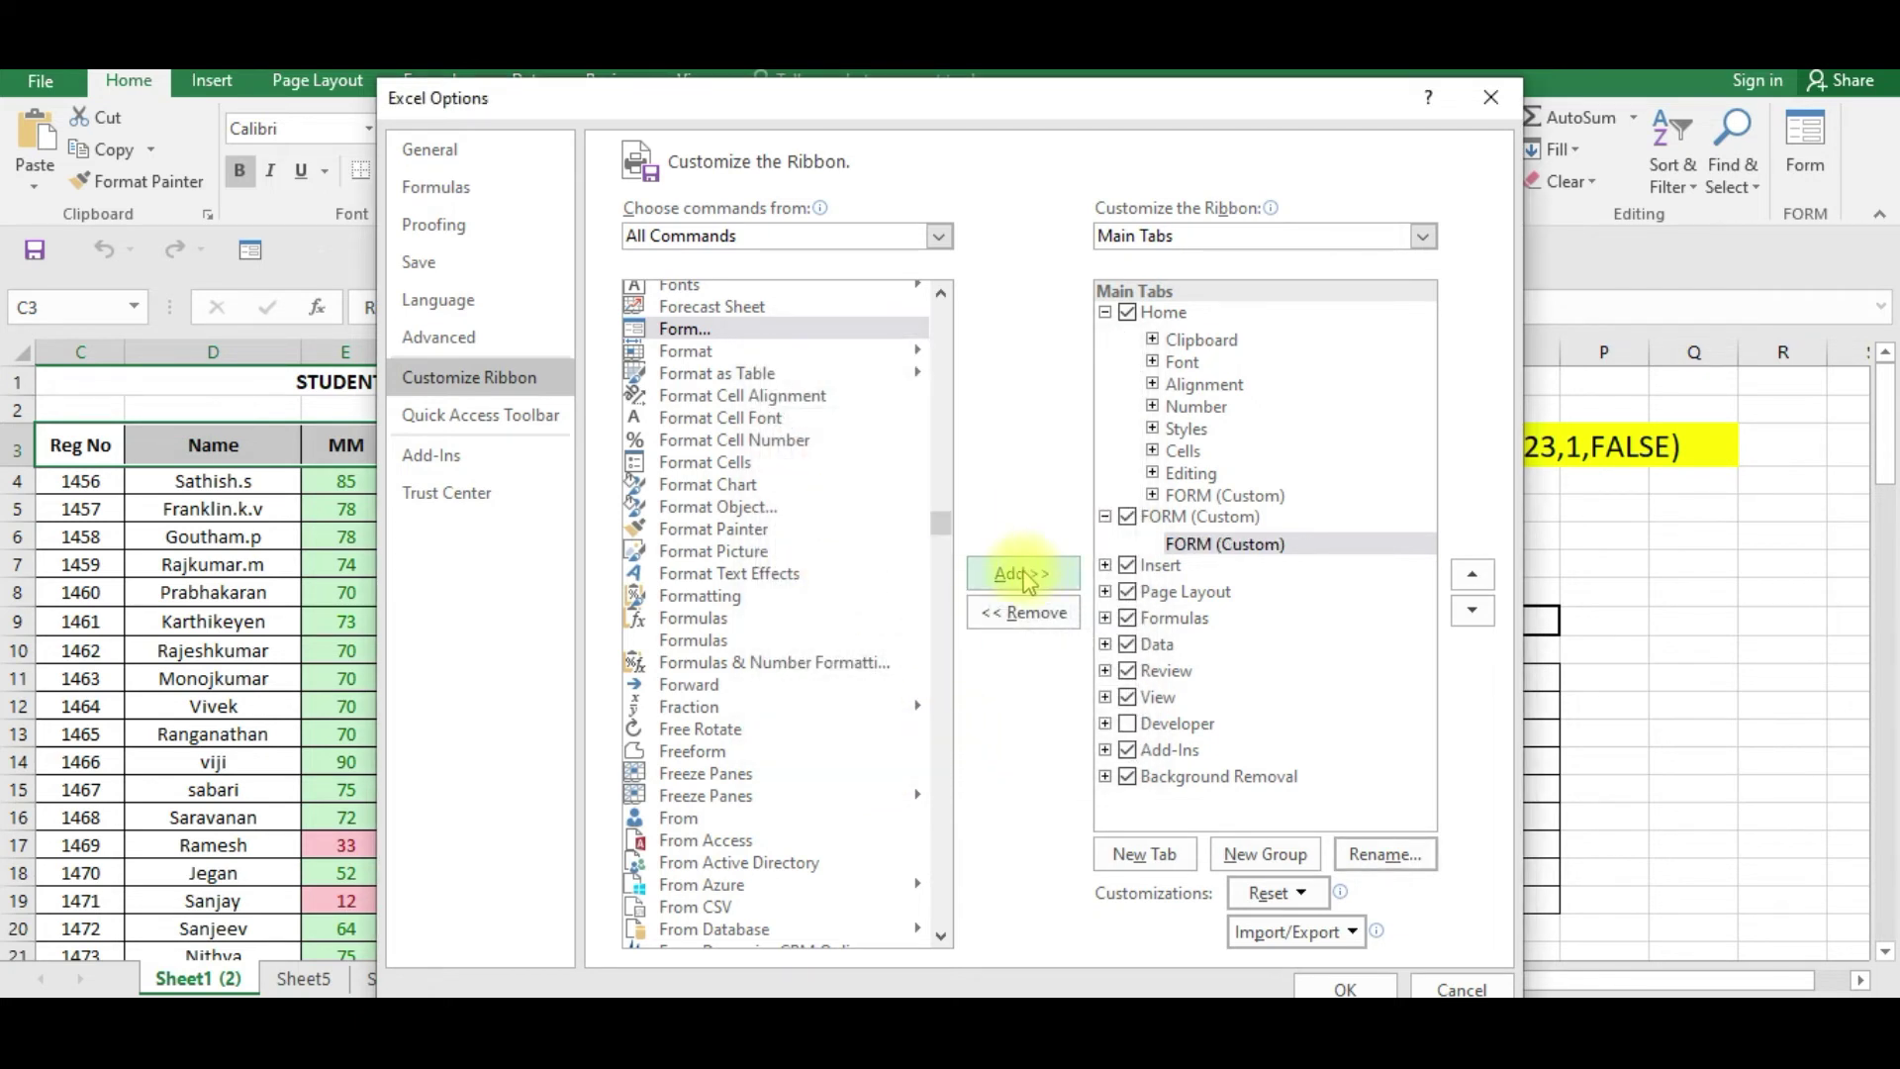
Step: Add Form, Format Picture, Formatting and Formulas to the FORM group and click OK
{"action": "left_click", "coordinate": [1023, 574]}
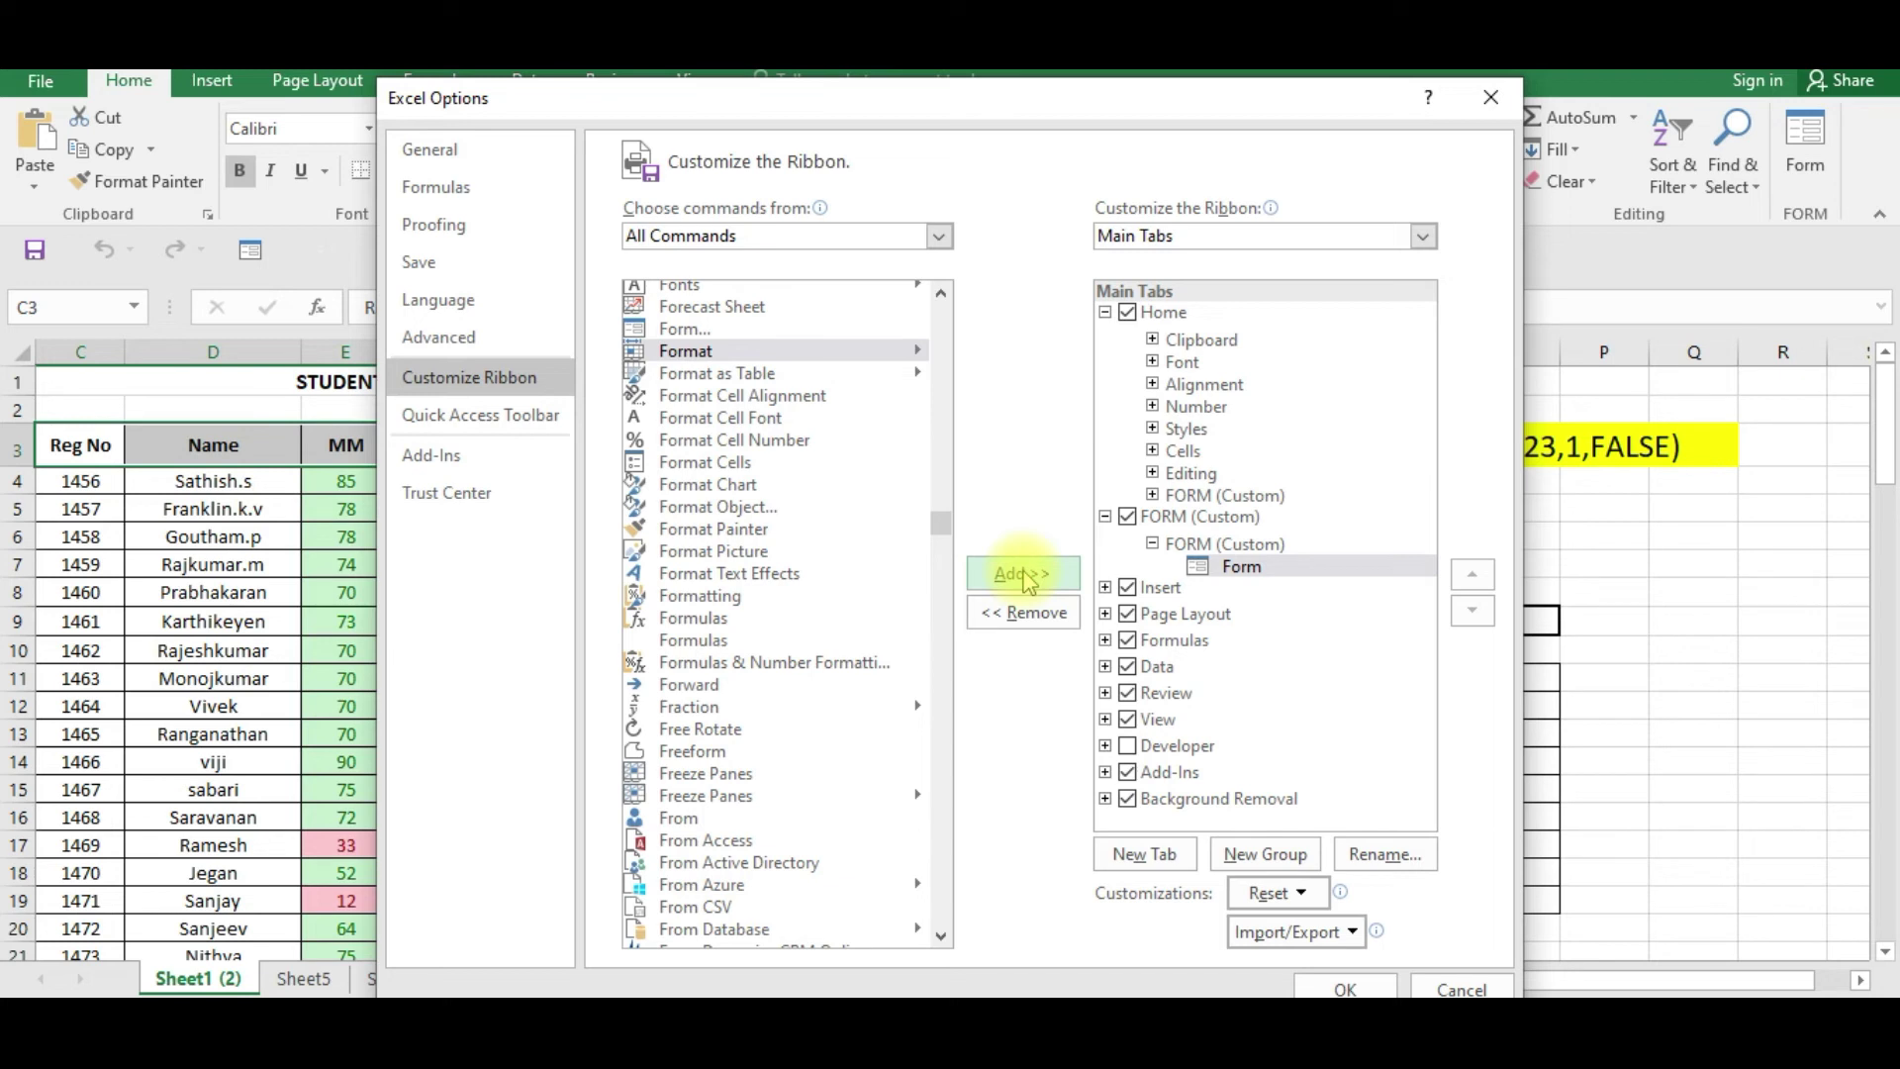
{"action": "left_click", "coordinate": [750, 550]}
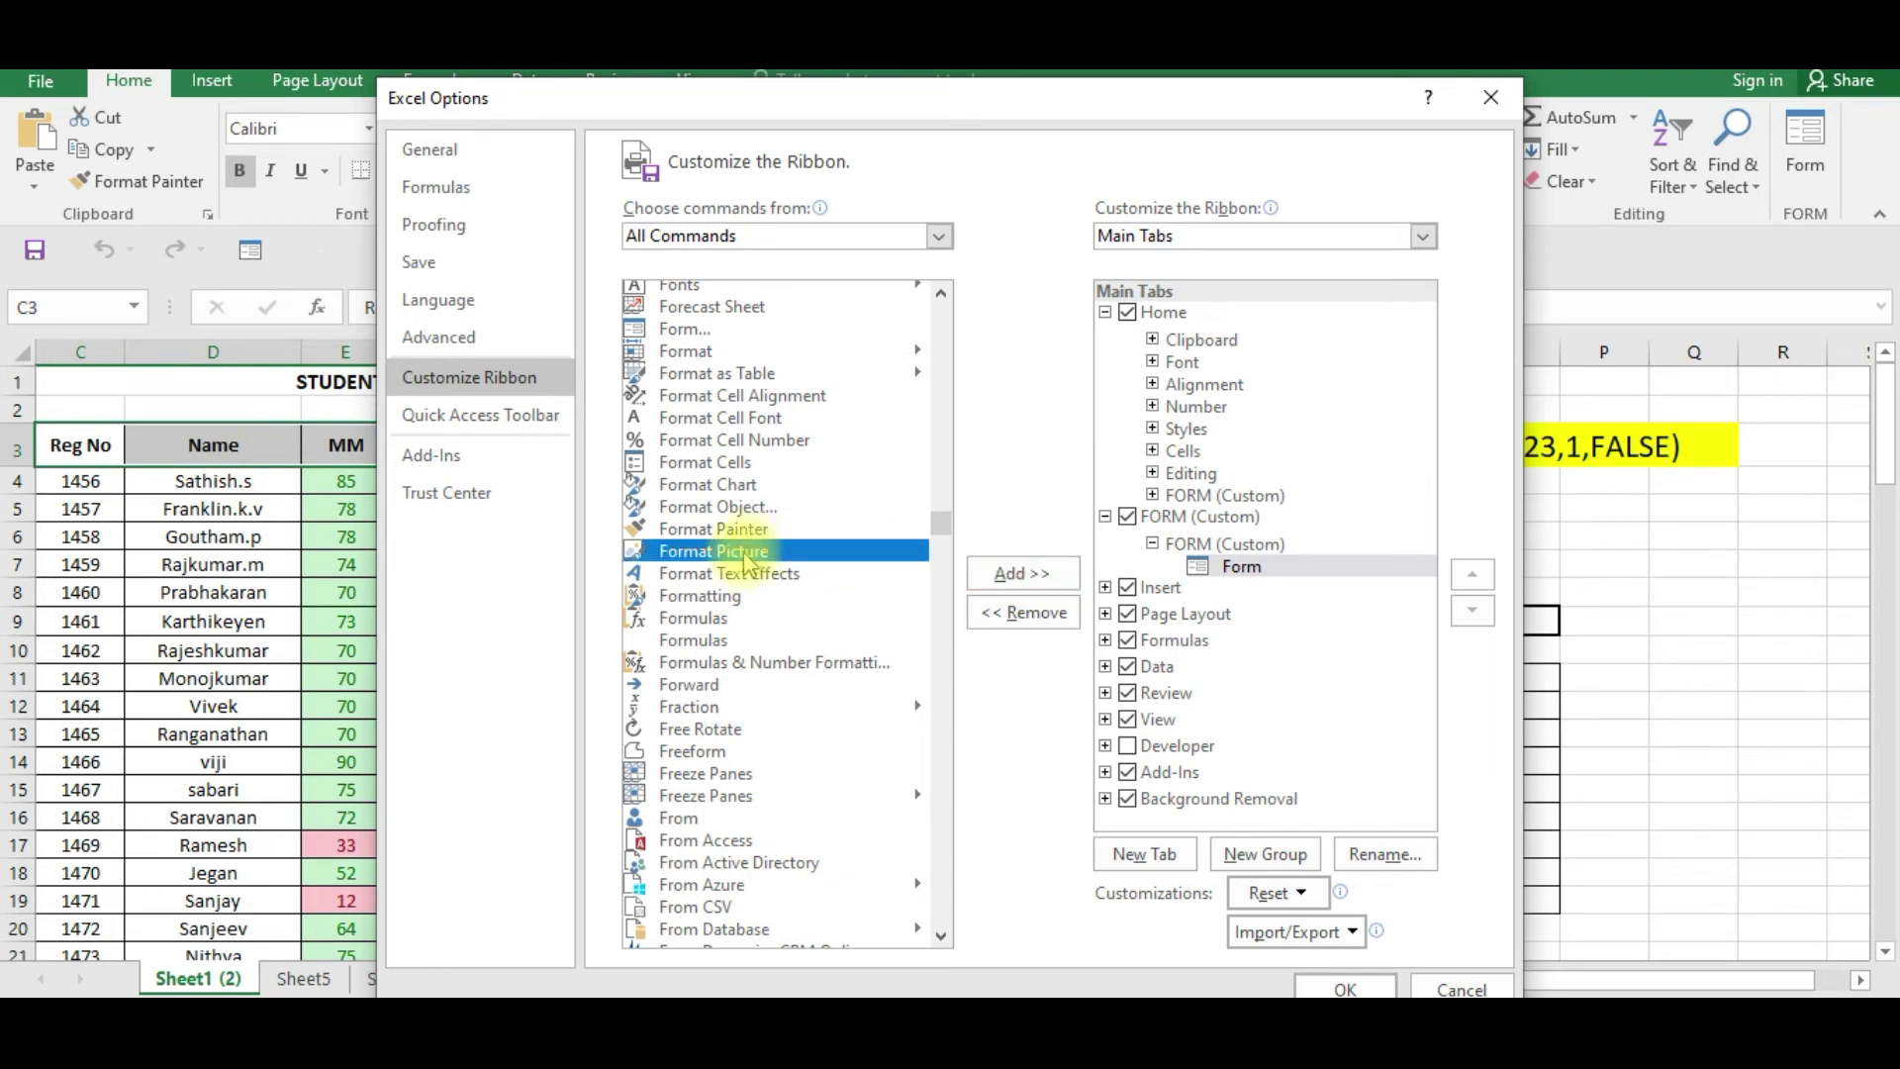
{"action": "left_click", "coordinate": [1048, 584]}
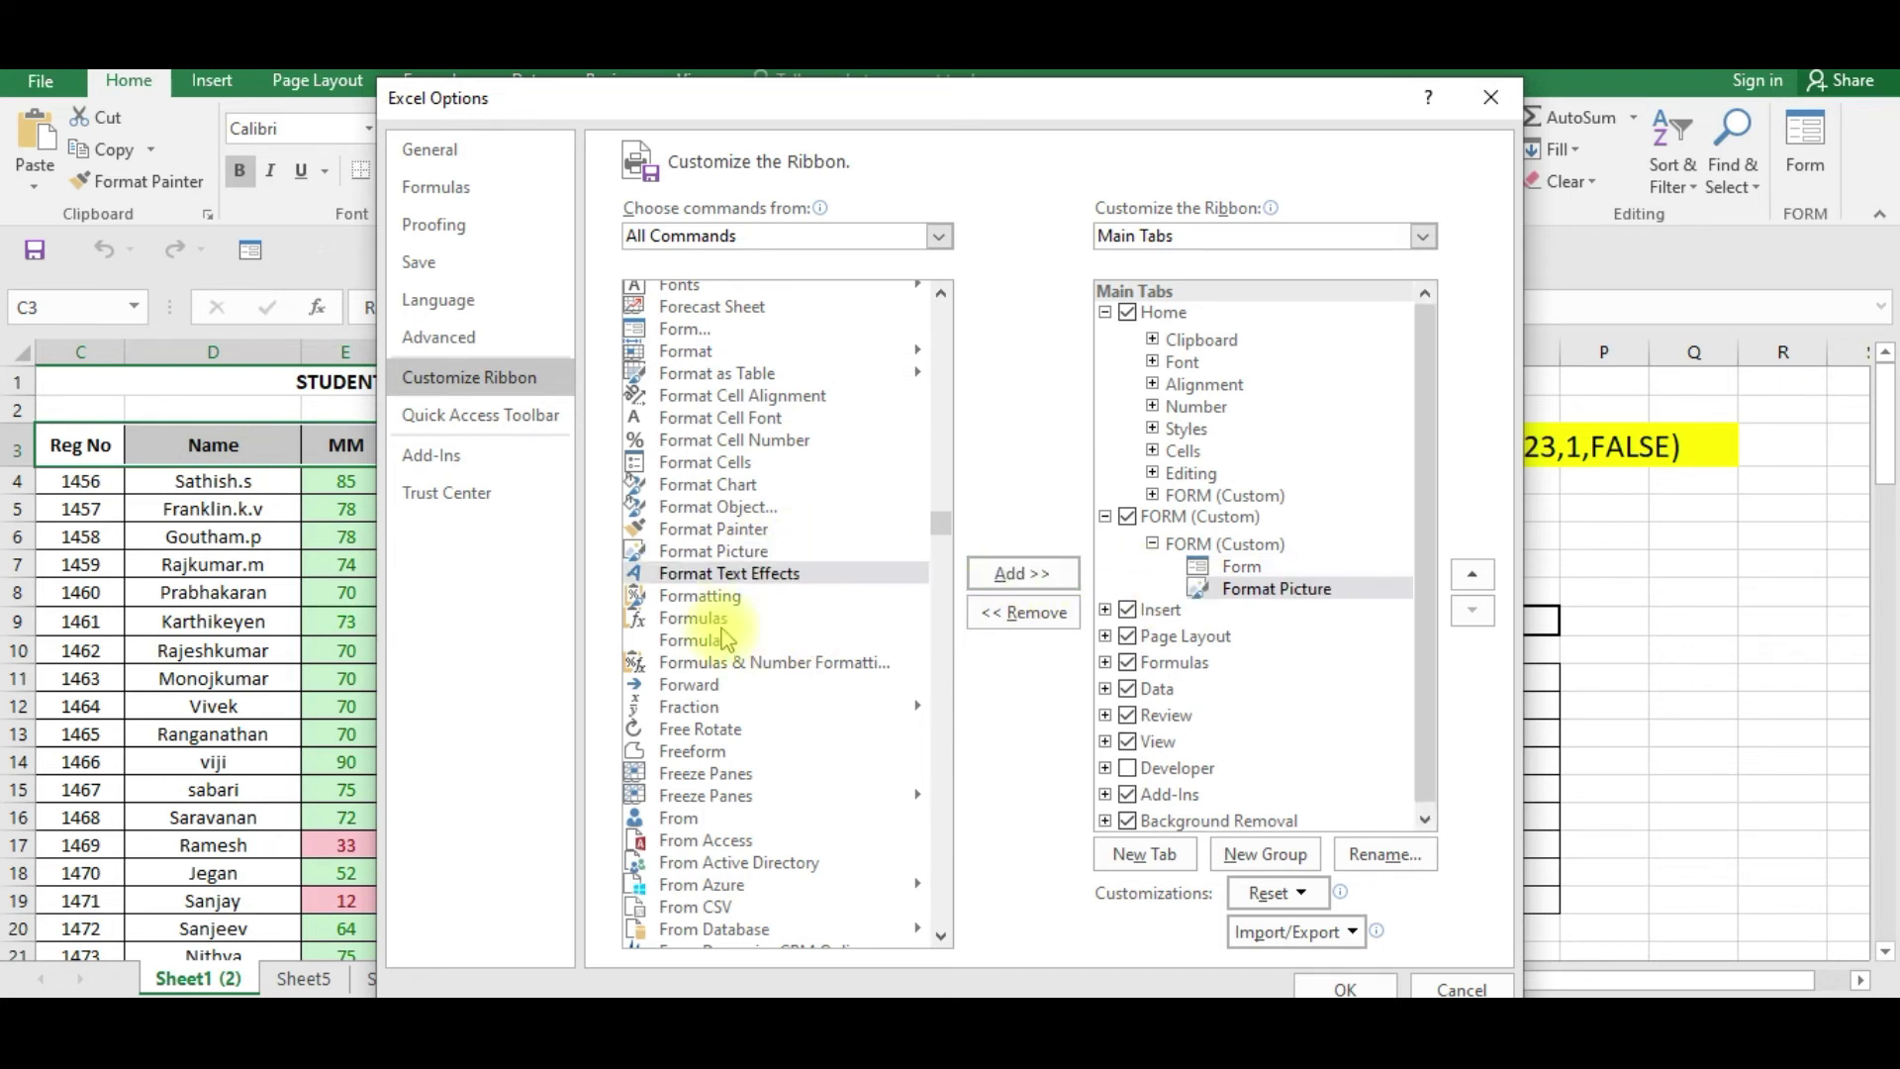
{"action": "left_click", "coordinate": [692, 595]}
{"action": "left_click", "coordinate": [1004, 578]}
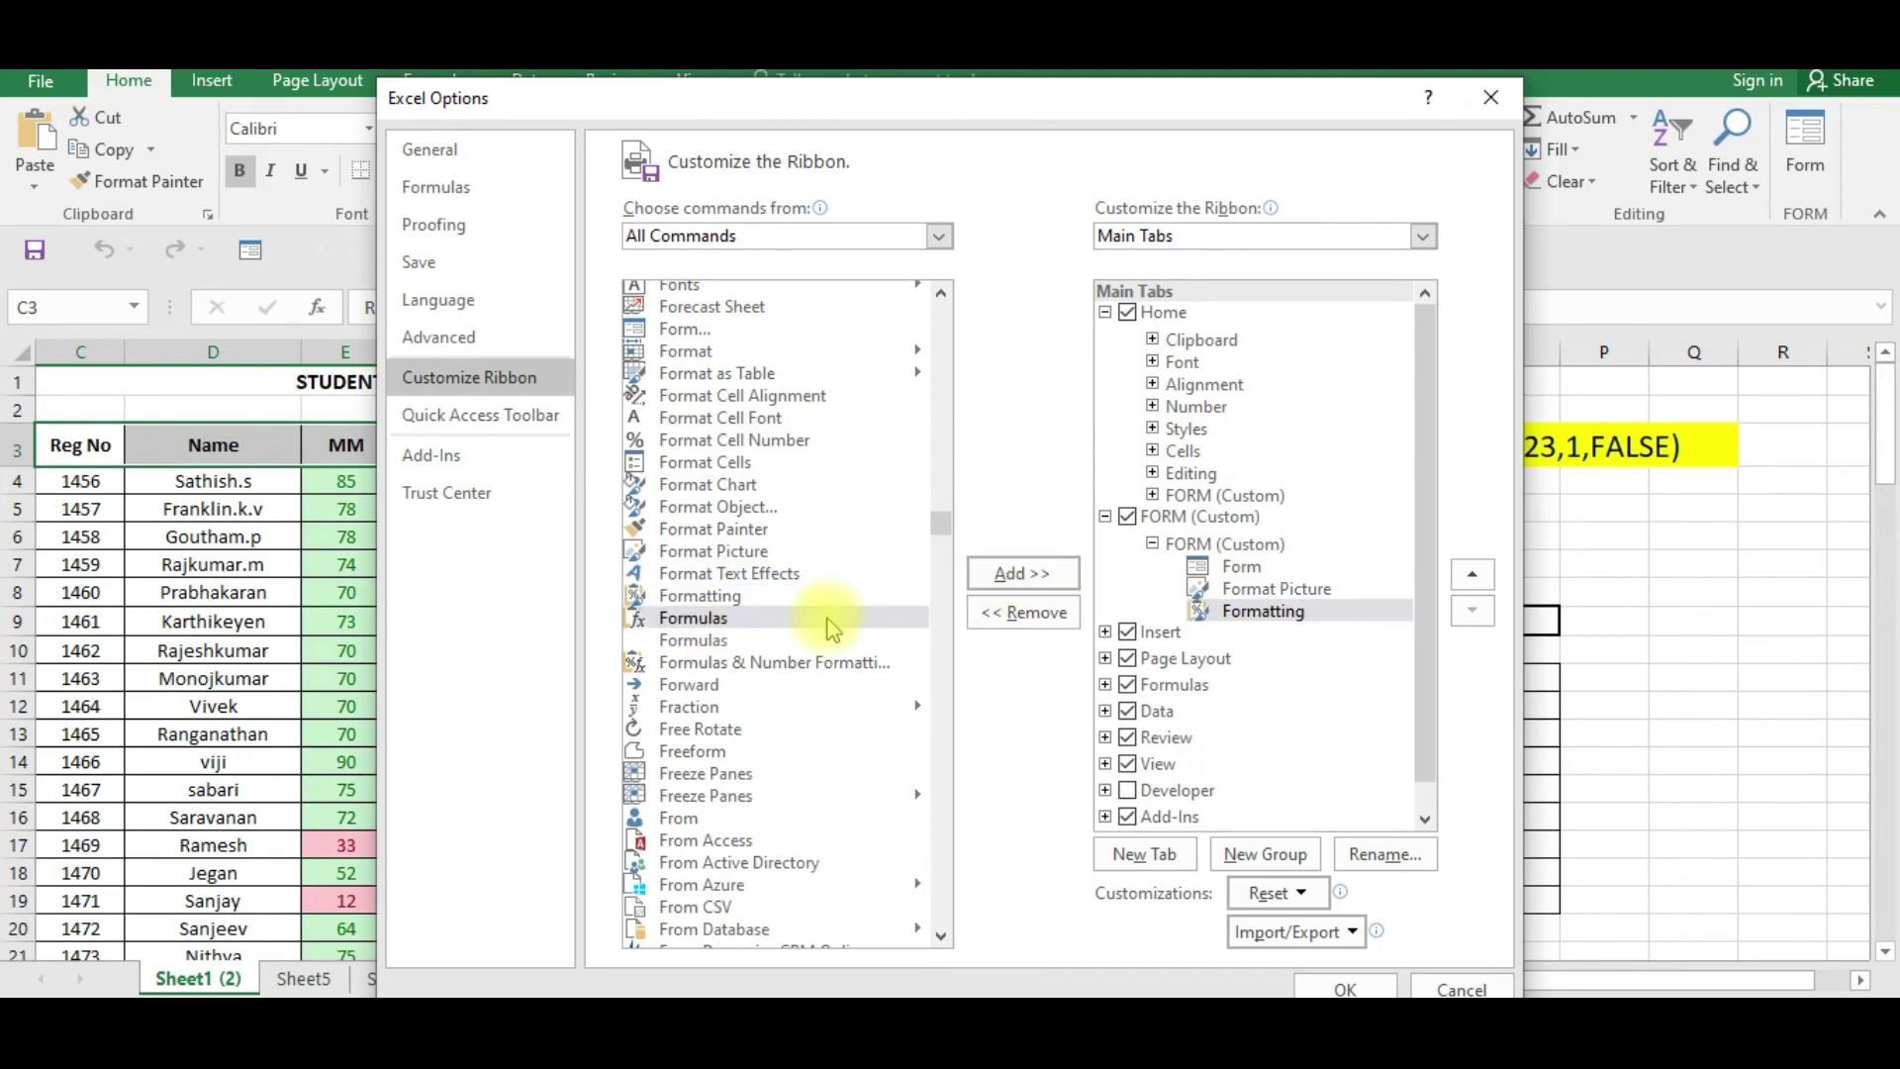
{"action": "left_click", "coordinate": [707, 619]}
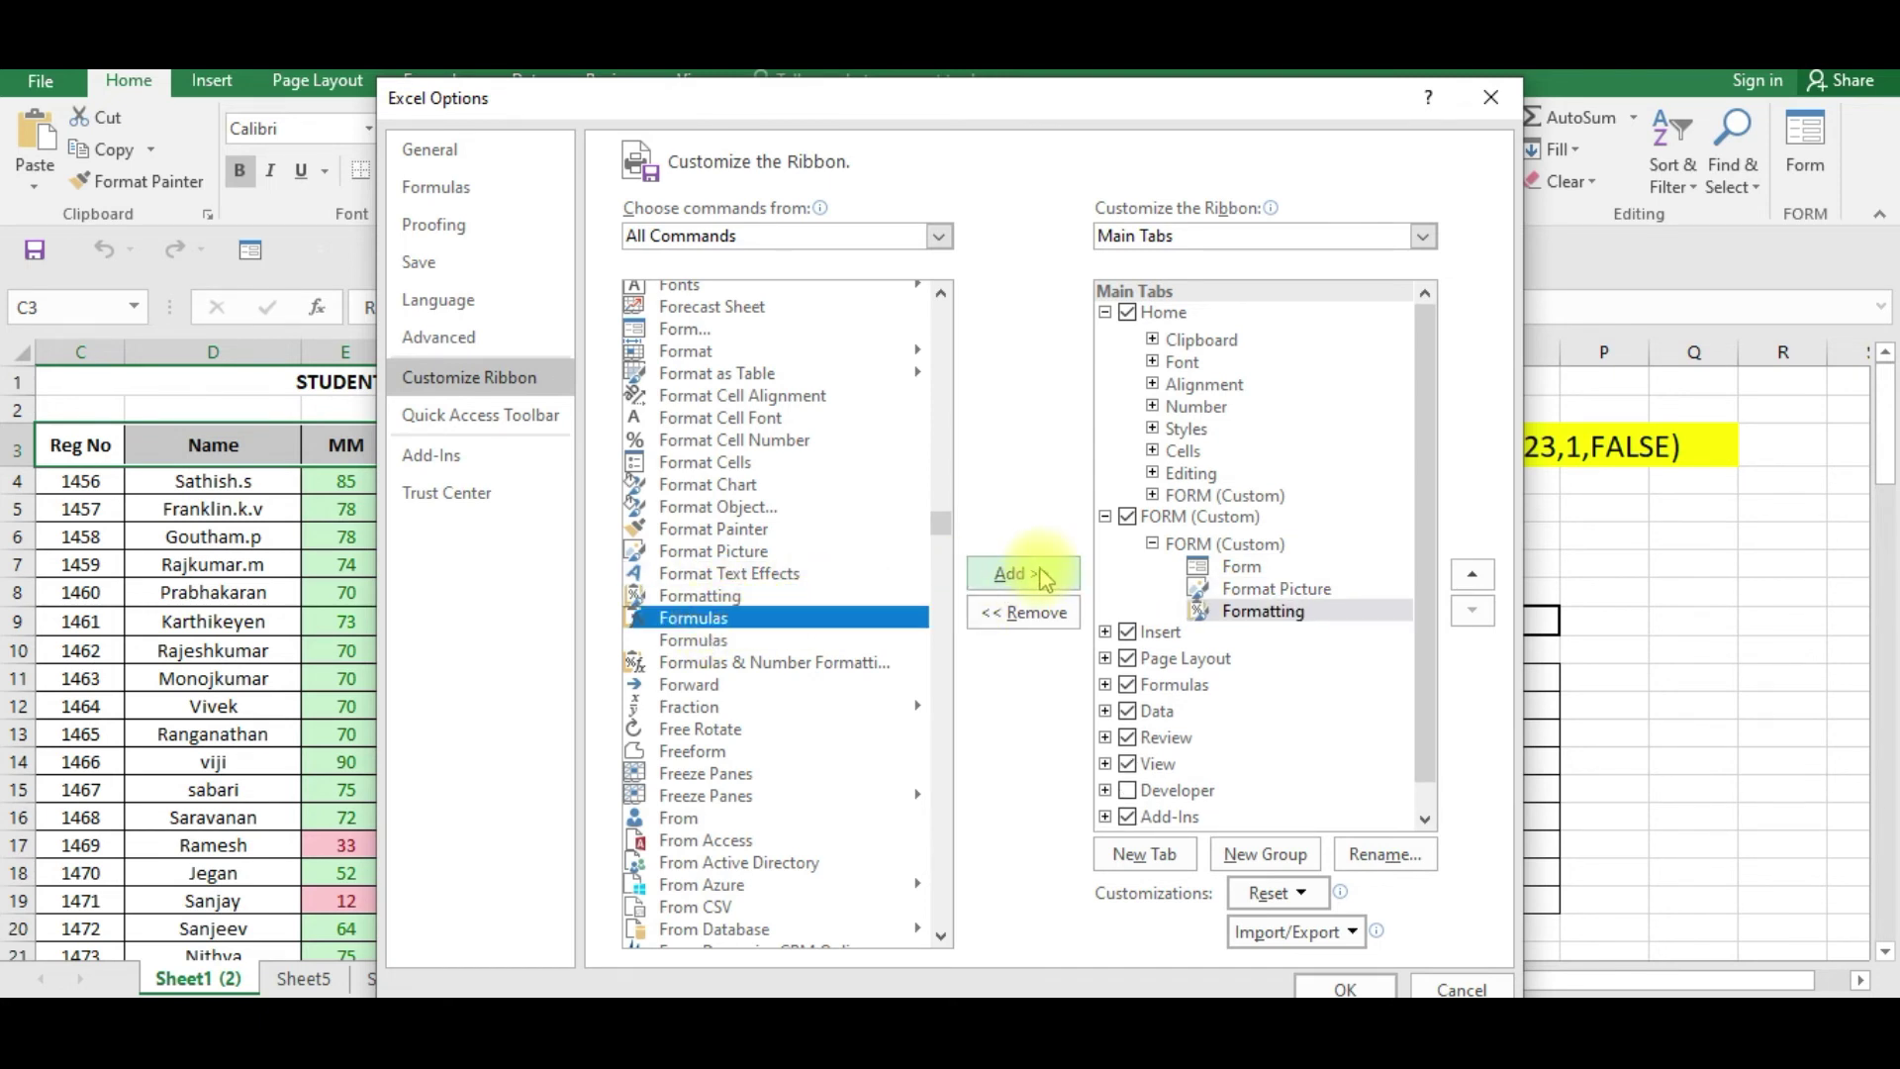
{"action": "left_click", "coordinate": [1045, 577]}
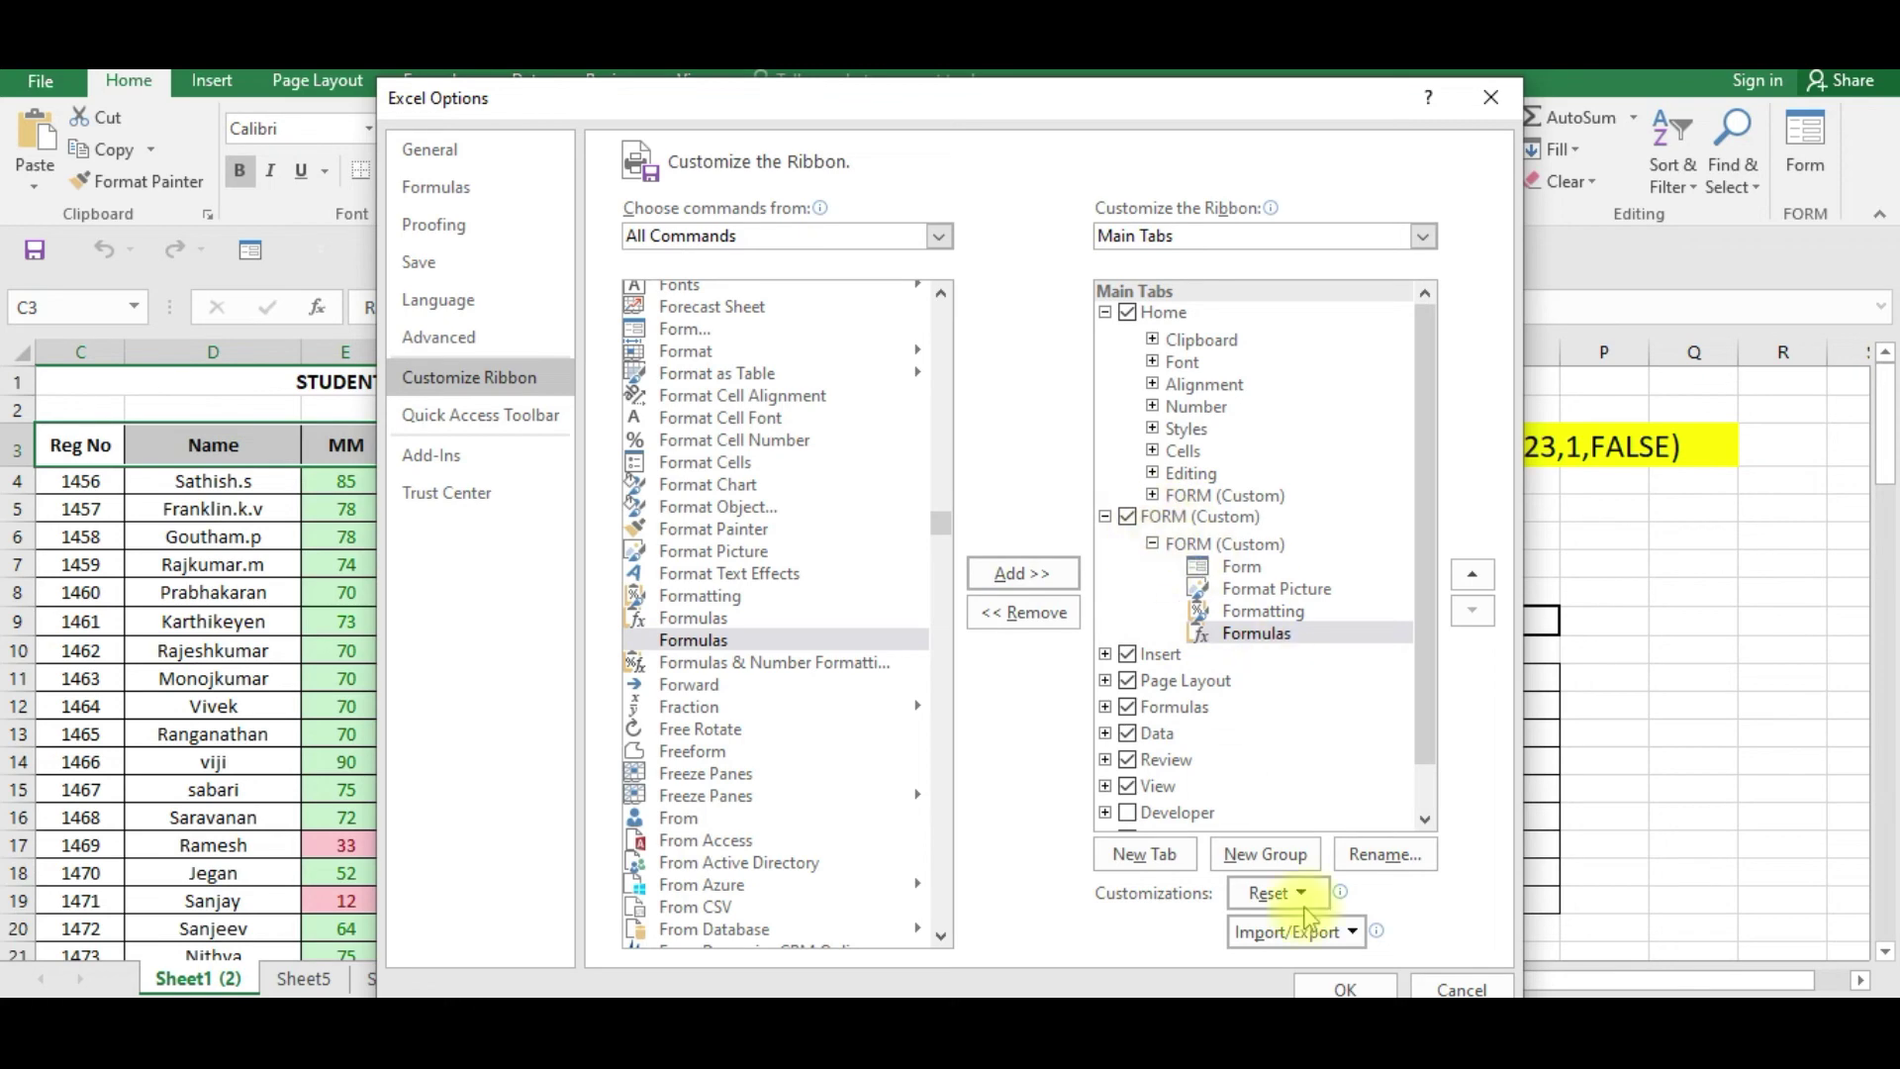
{"action": "left_click", "coordinate": [1335, 989]}
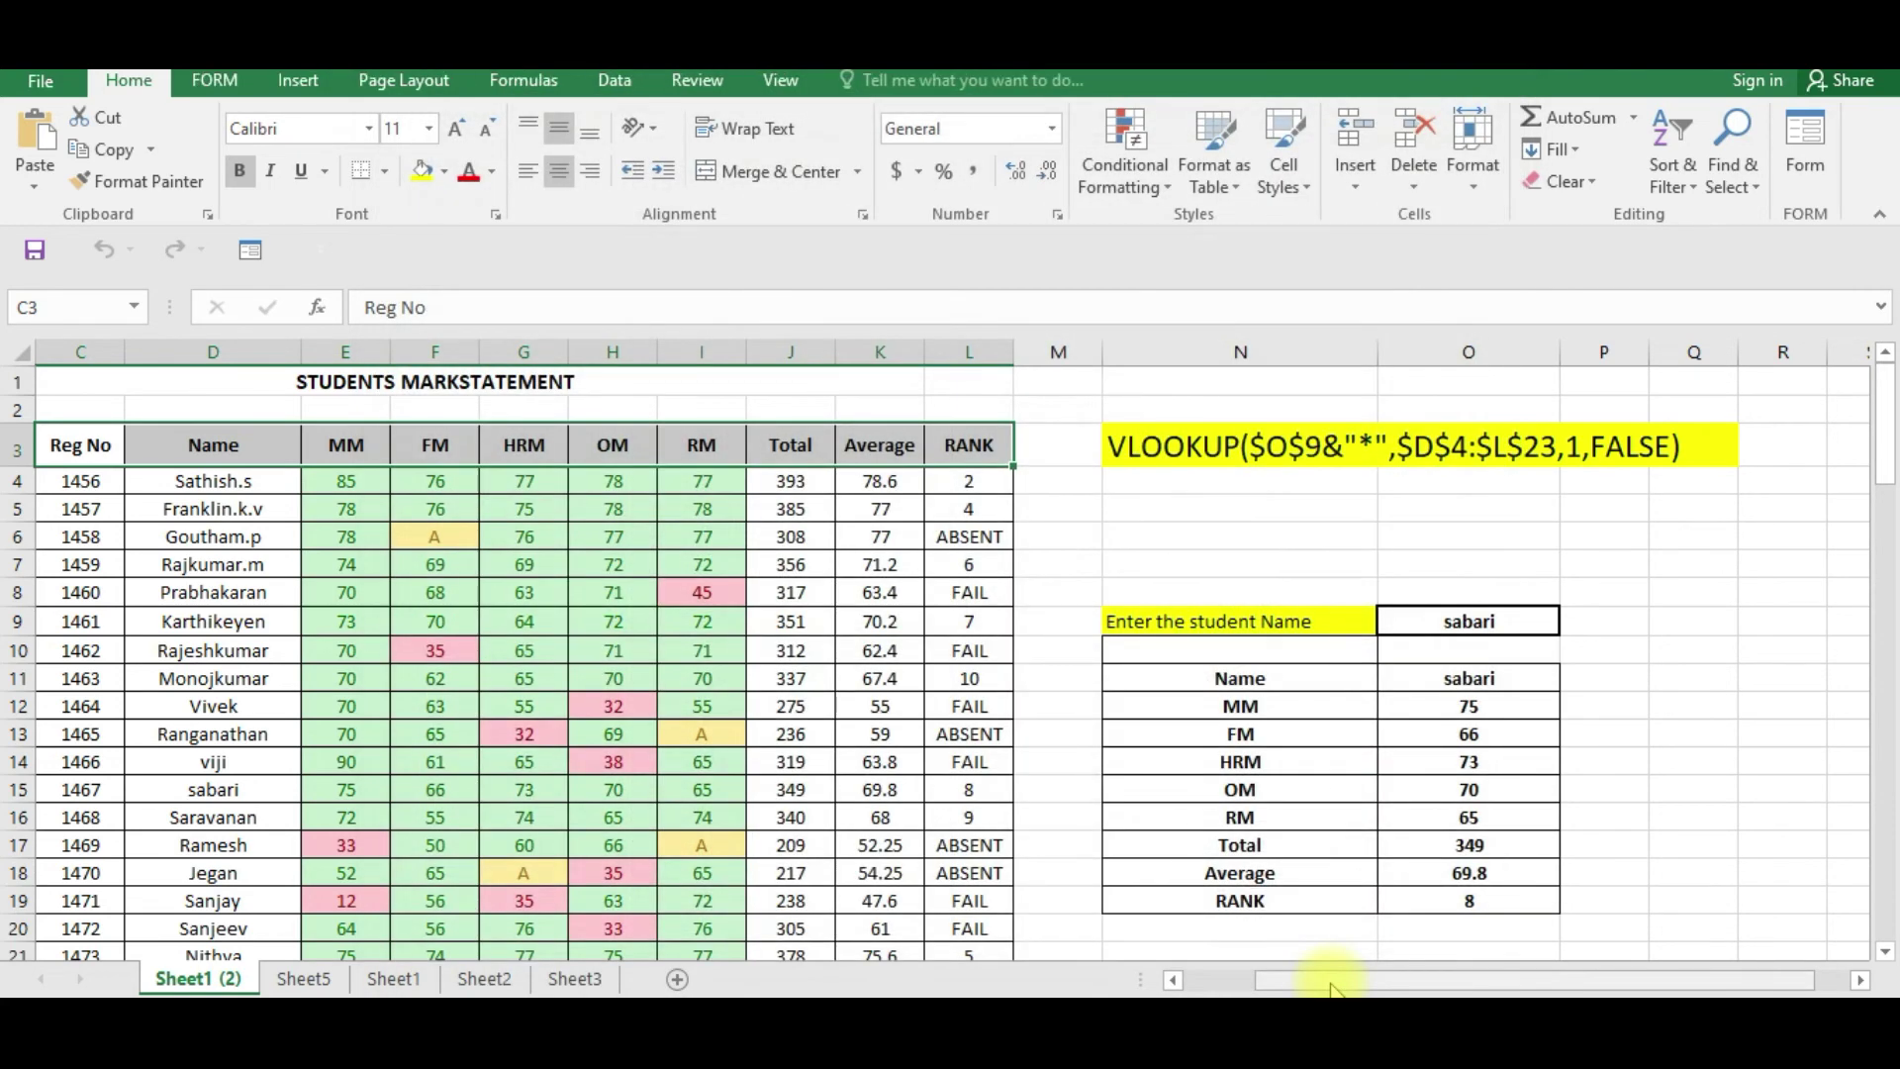
Step: Display the FORM ribbon tab showing Form, Format Picture, Formatting and Formulas commands
{"action": "left_click", "coordinate": [217, 84]}
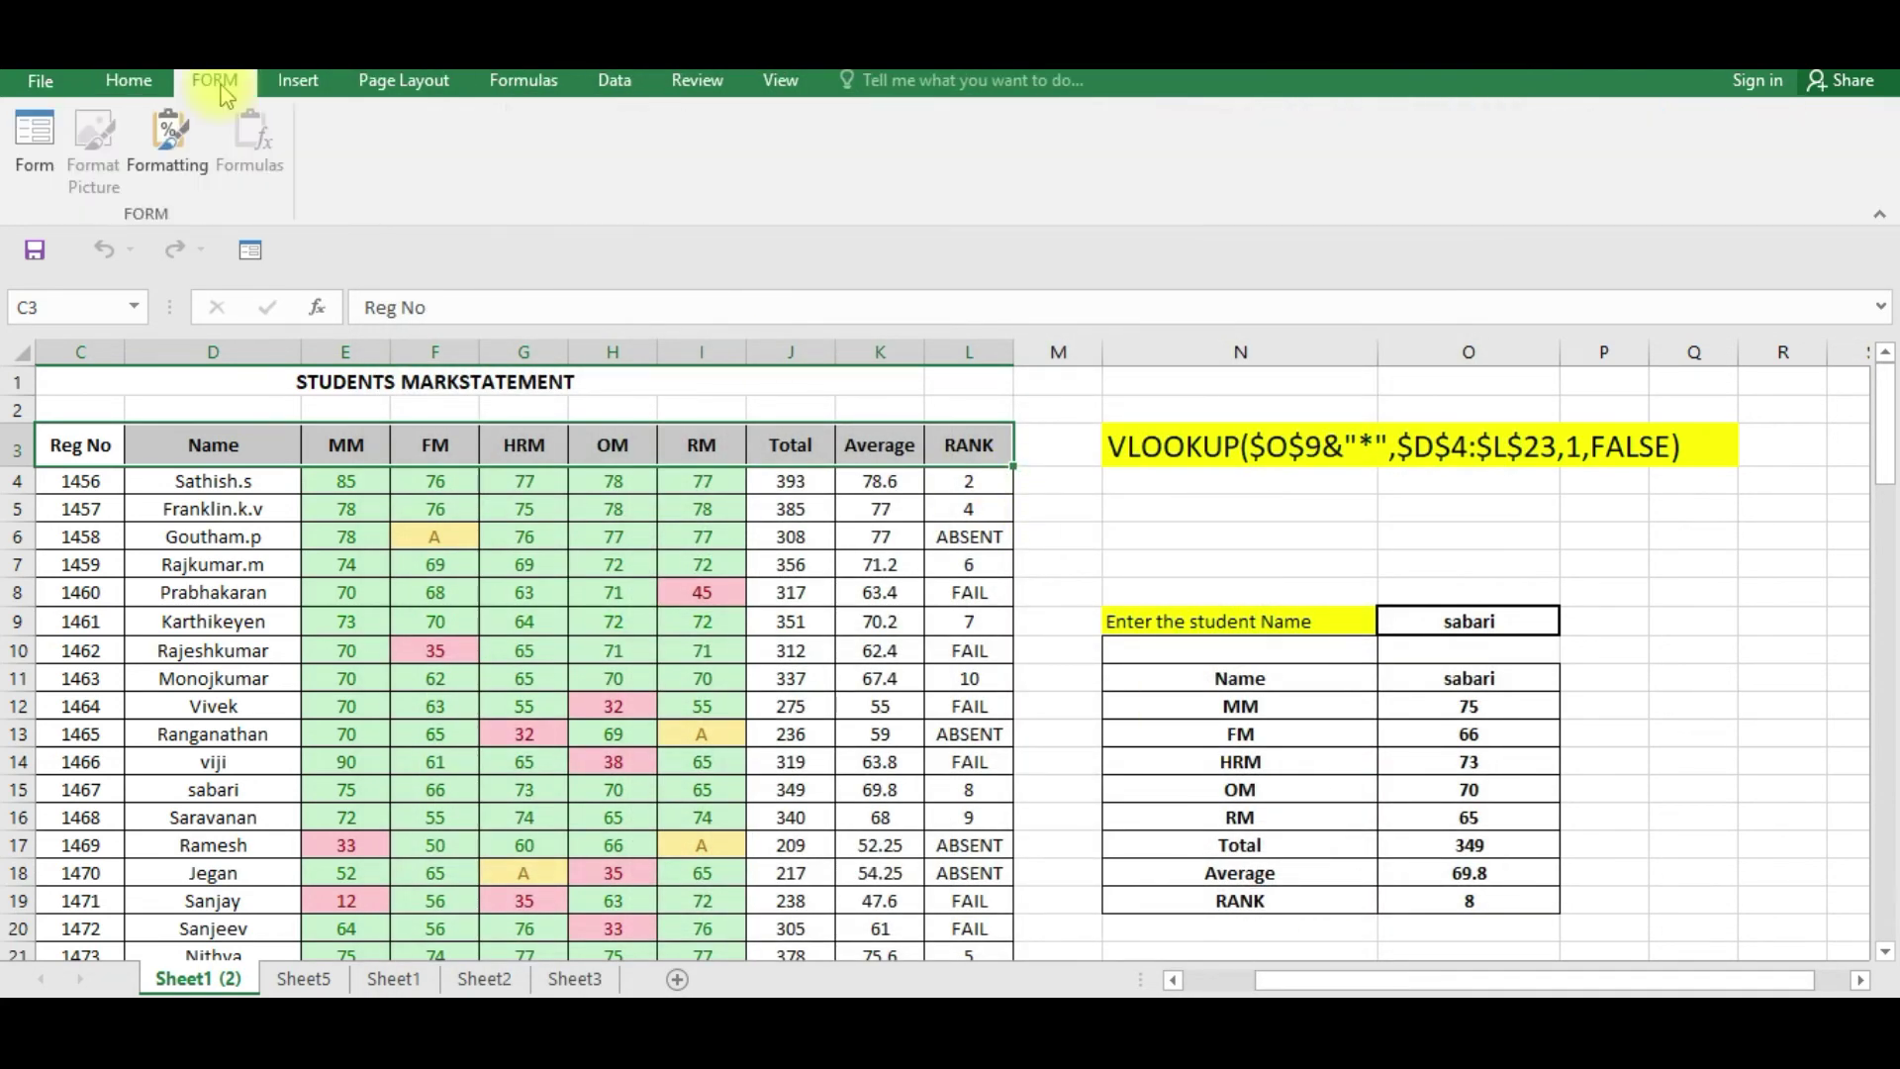